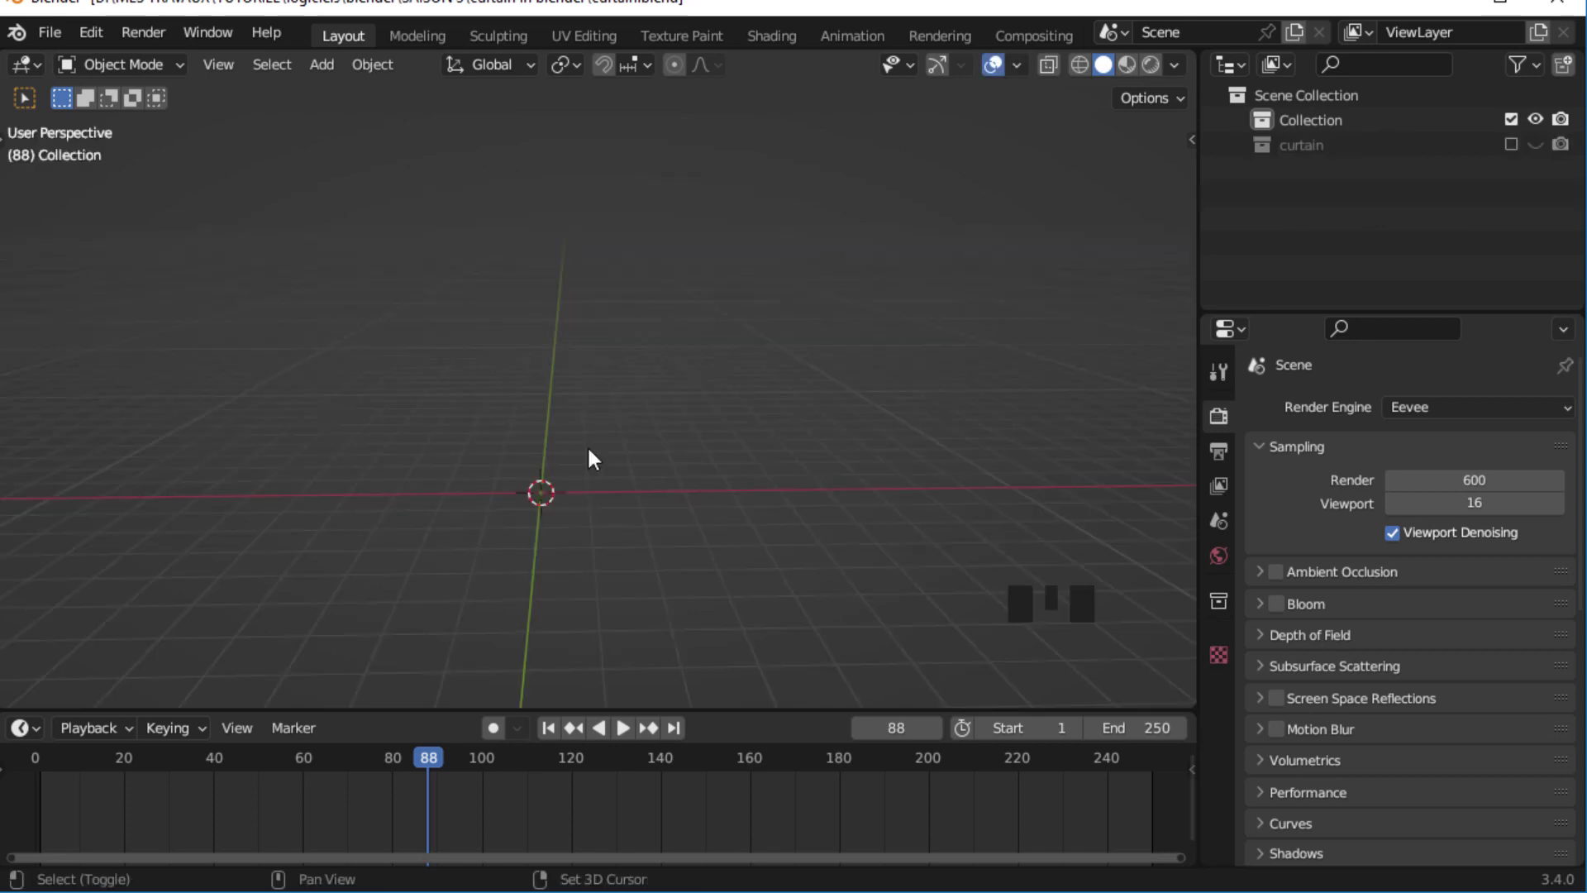
- Add a mesh plane at the world origin and rotate it 90° about the X axis
key(shift+a)
mouse_move(577, 380)
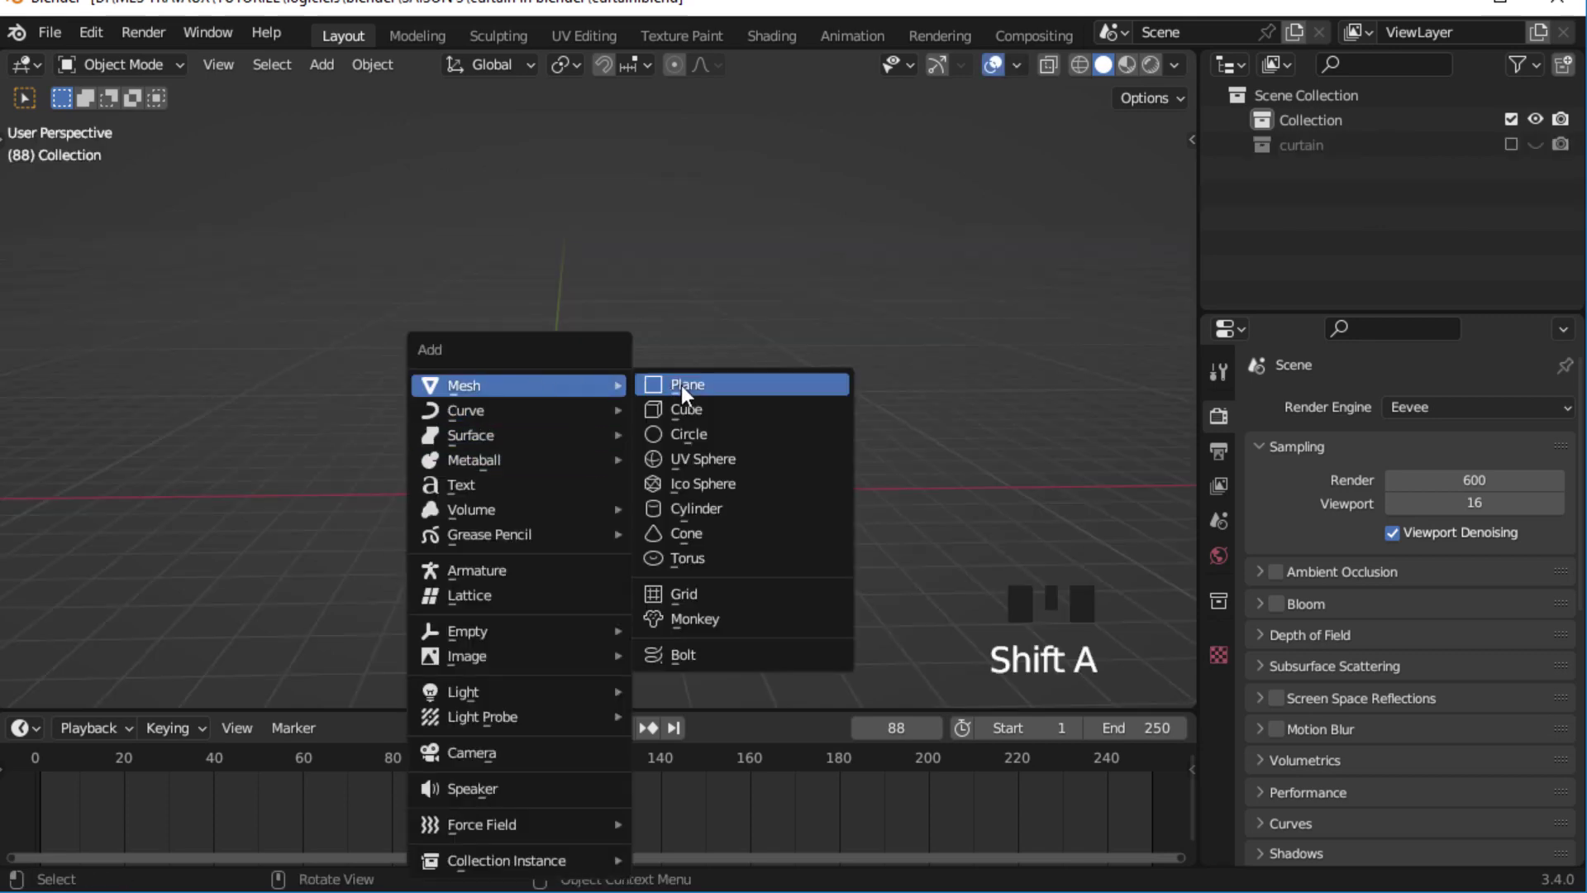
click(683, 384)
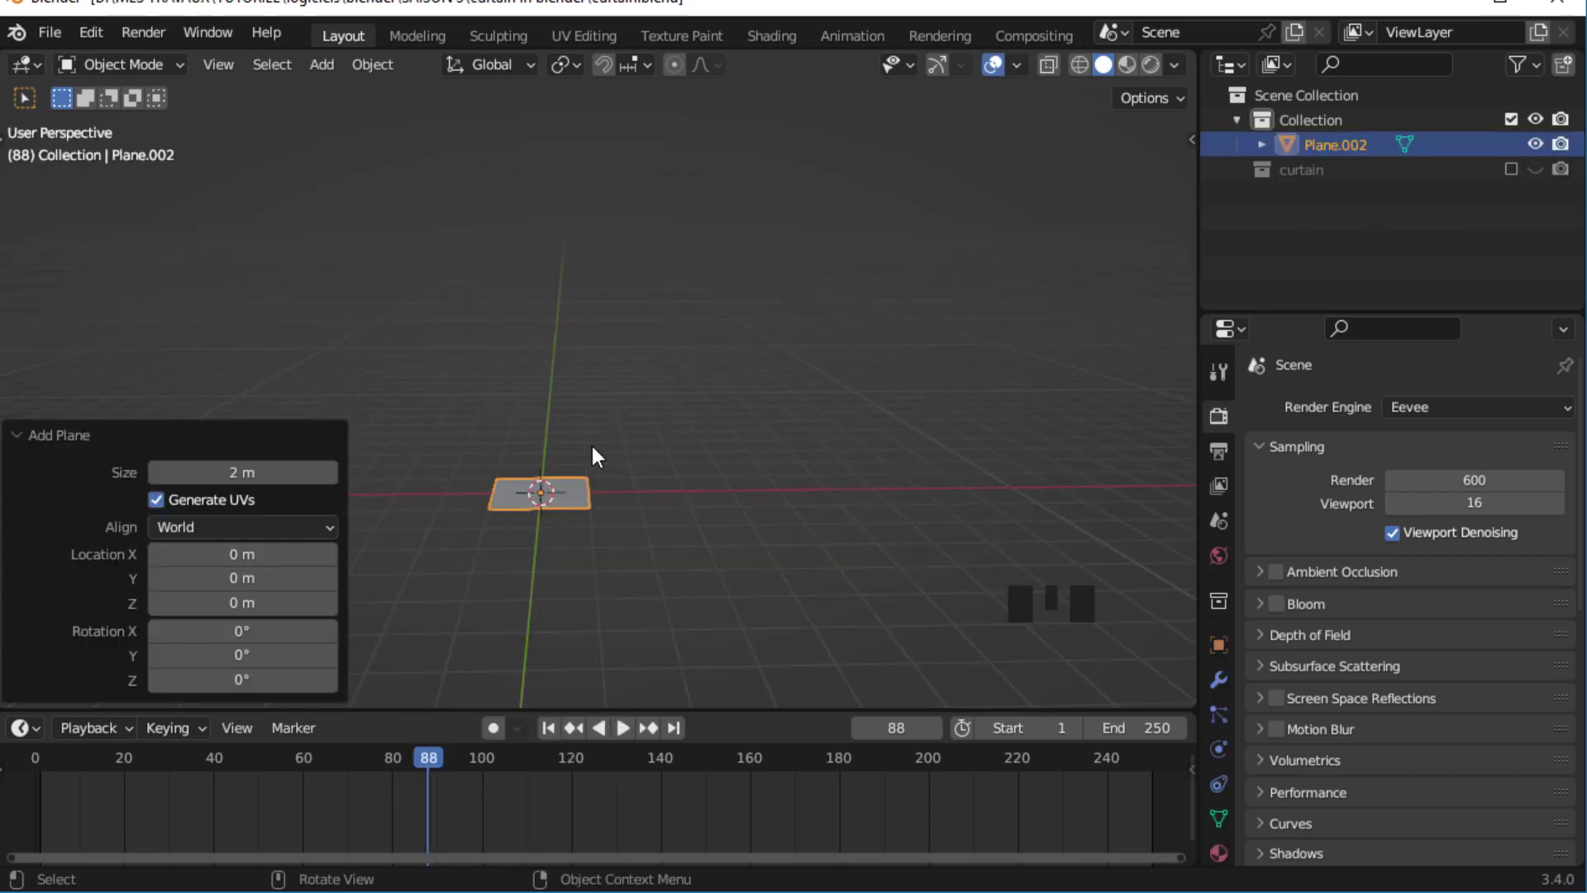
text(rx90)
click(592, 444)
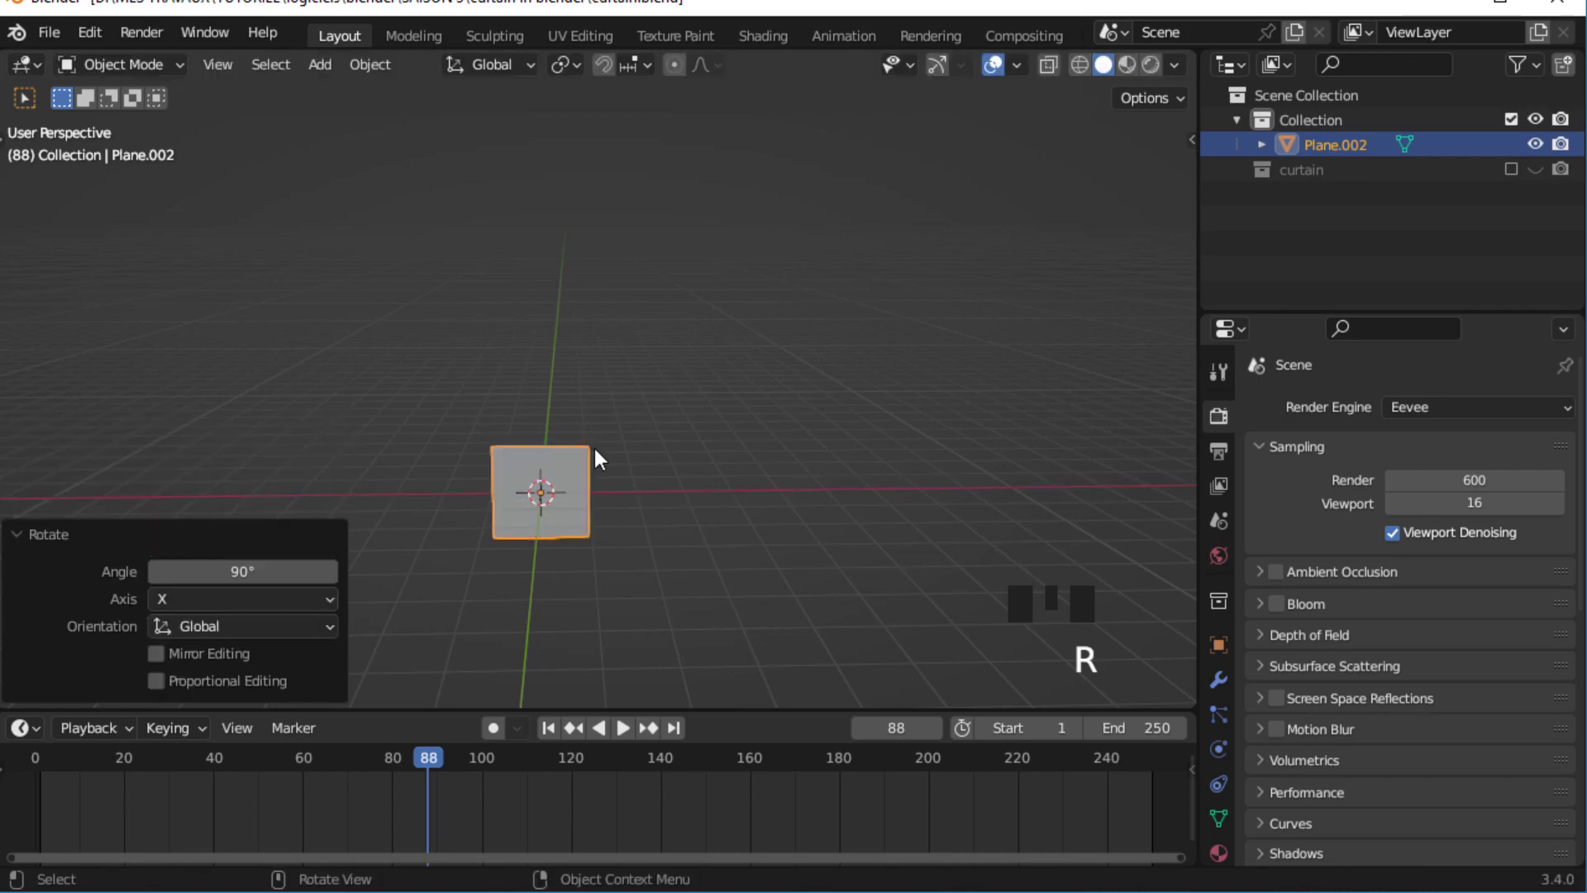
- Stretch the upright plane along the Z axis to roughly twice its height
key(s)
key(z)
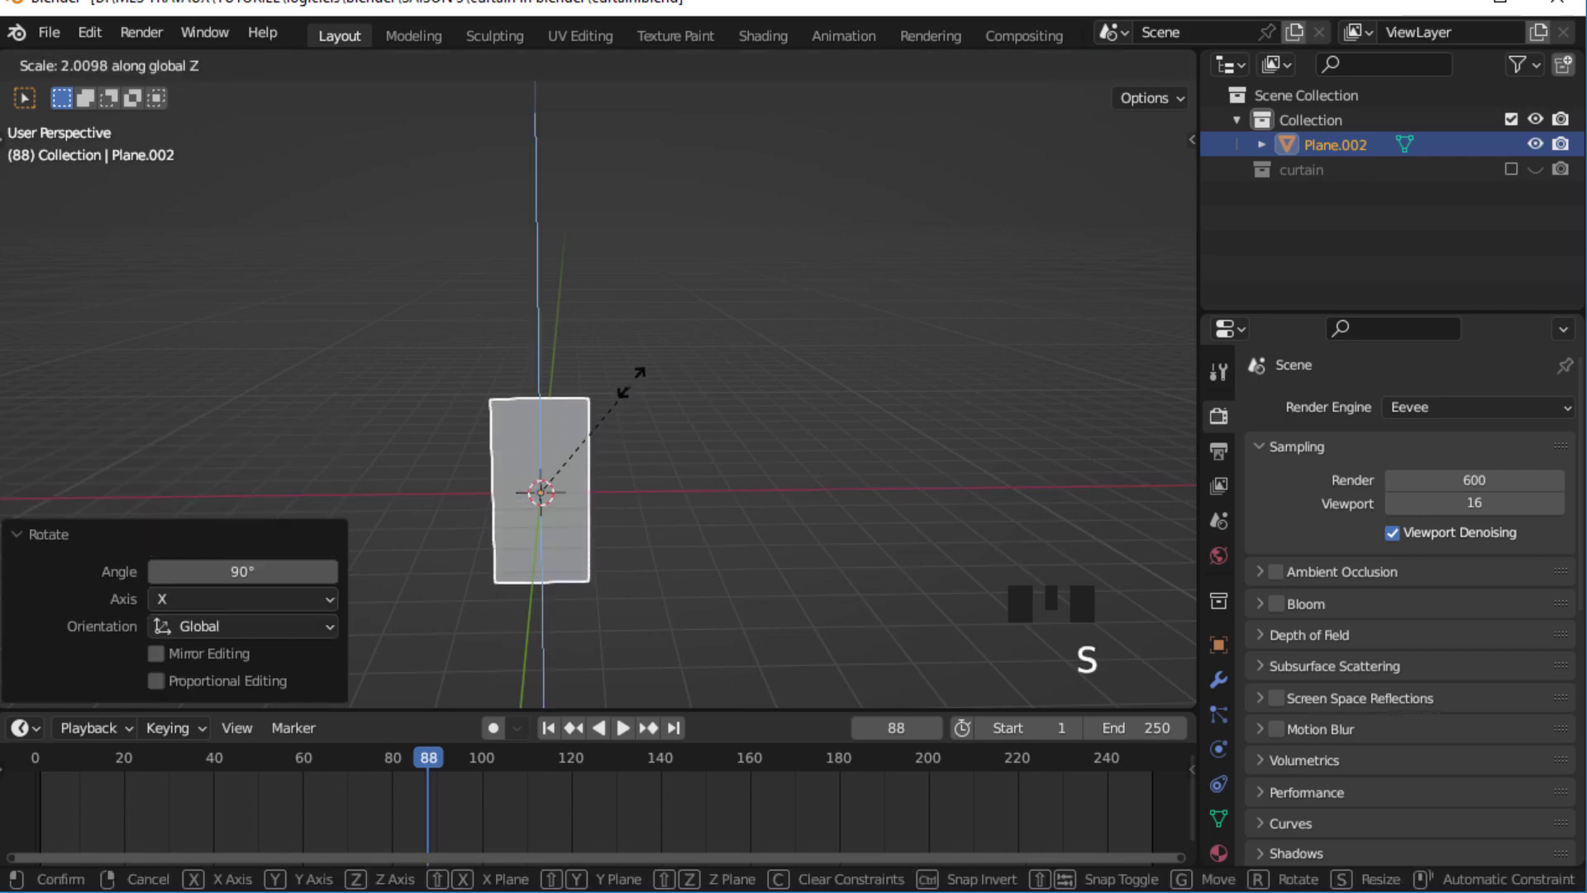
click(671, 369)
- Subdivide the whole plane in Edit Mode with 30 cuts
key(Tab)
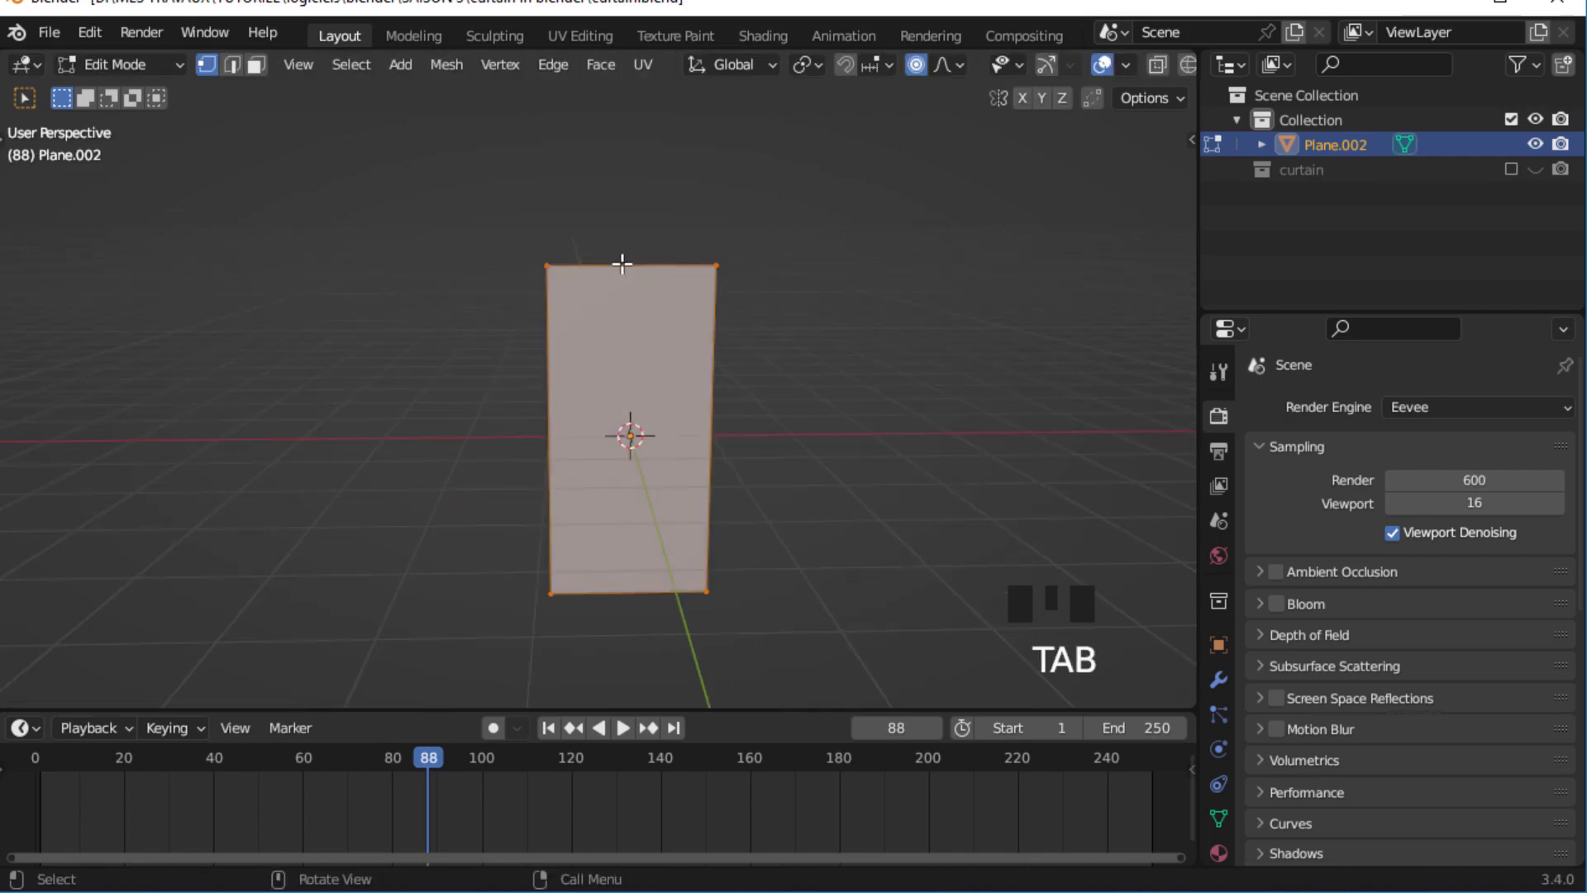
right_click(622, 264)
click(613, 265)
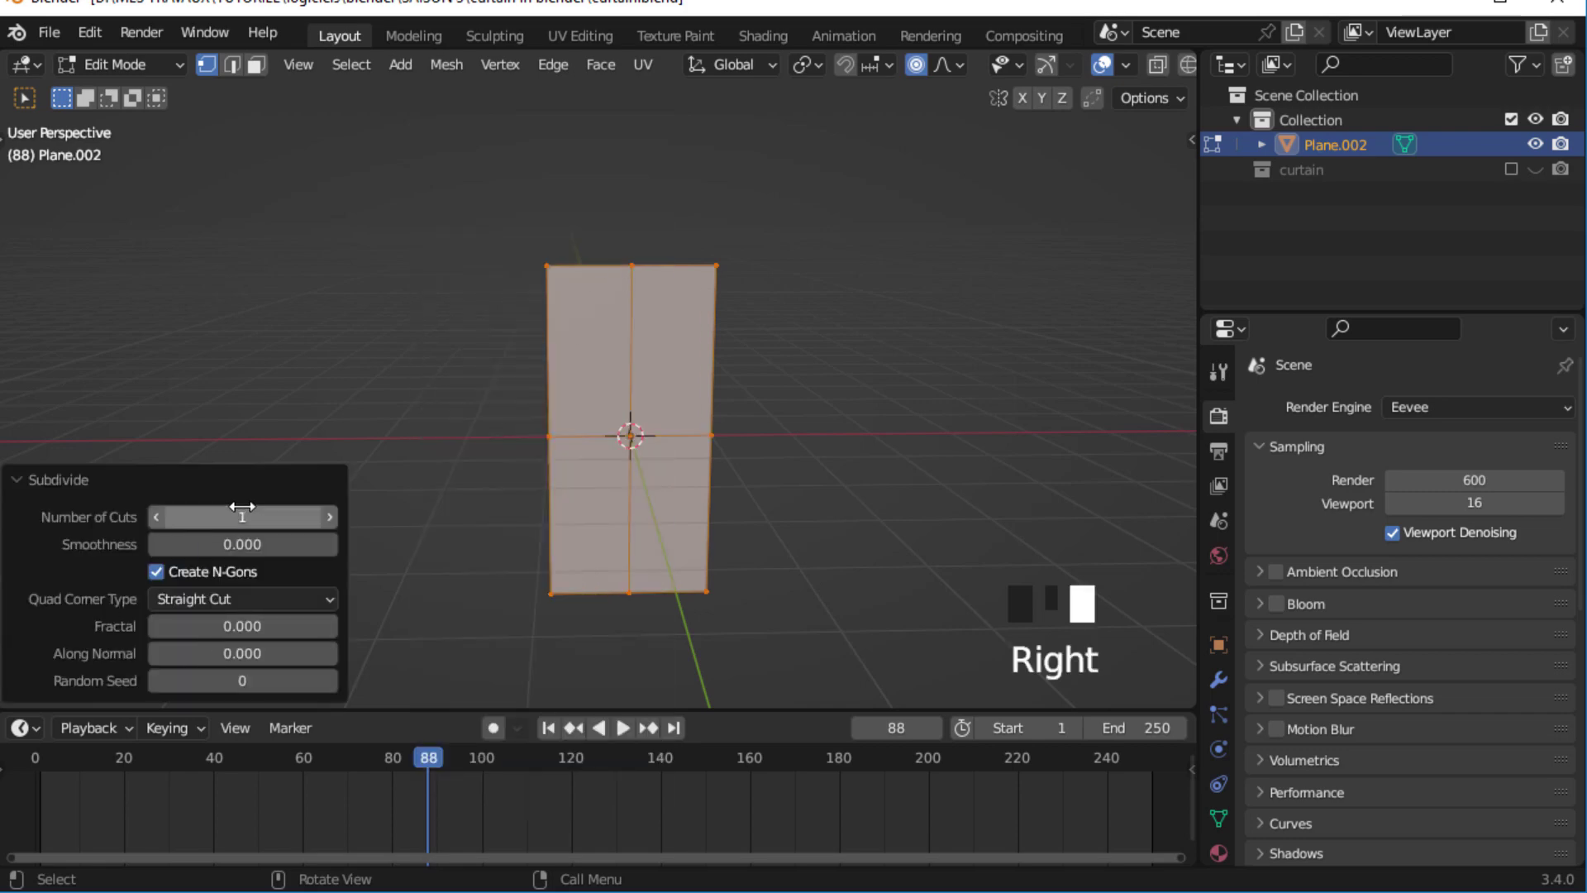
click(241, 515)
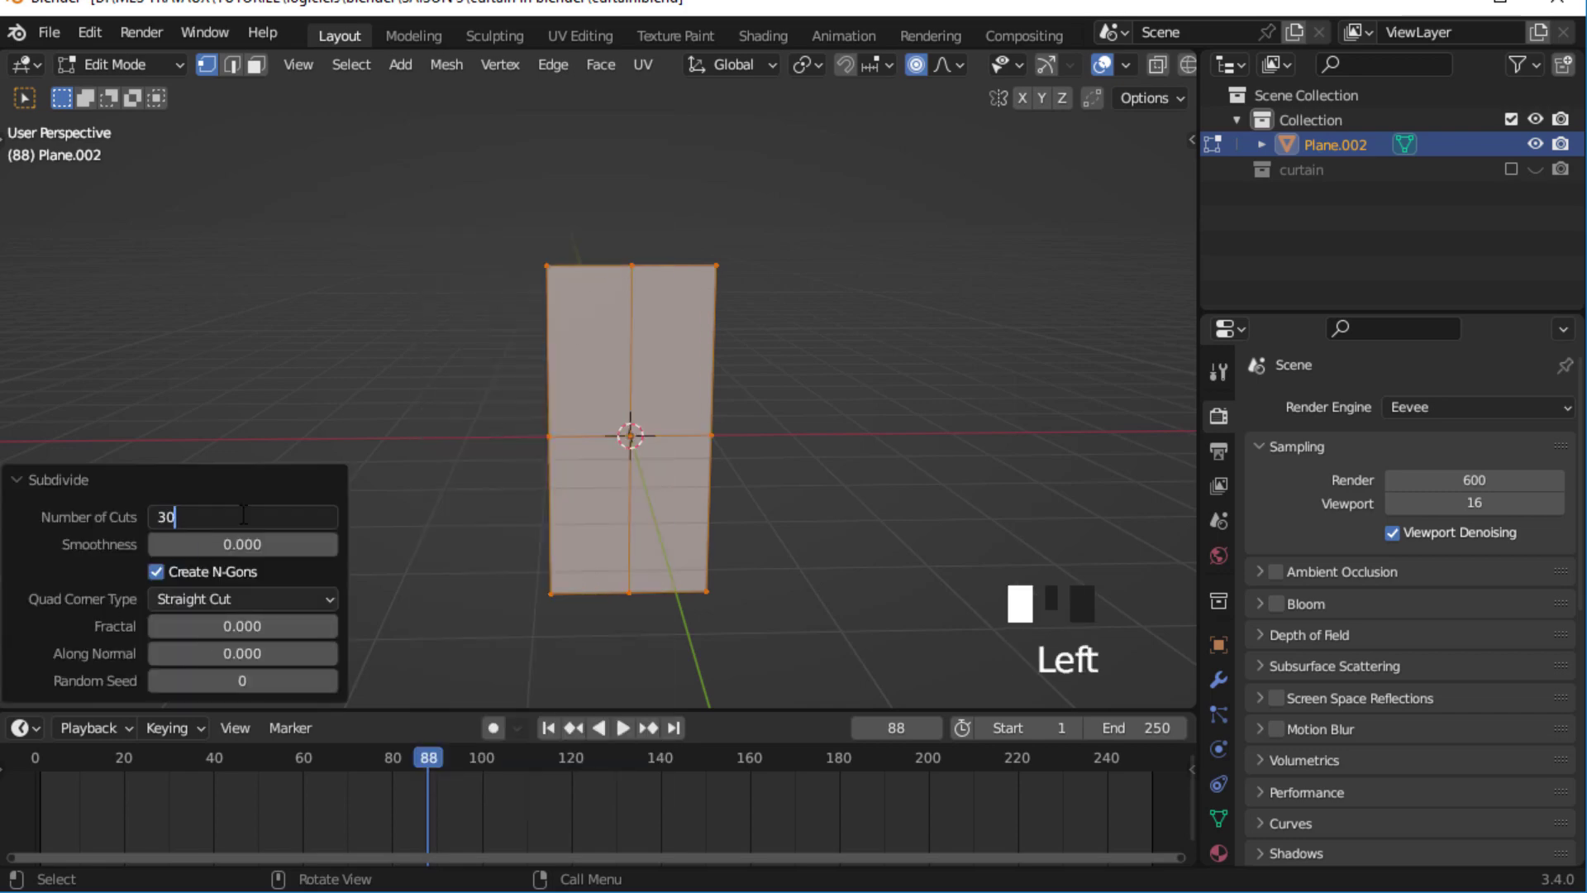
text(30)
key(Return)
- From the top view, select four spaced vertices along the plane's upper edge, including both end corners
key(KP_7)
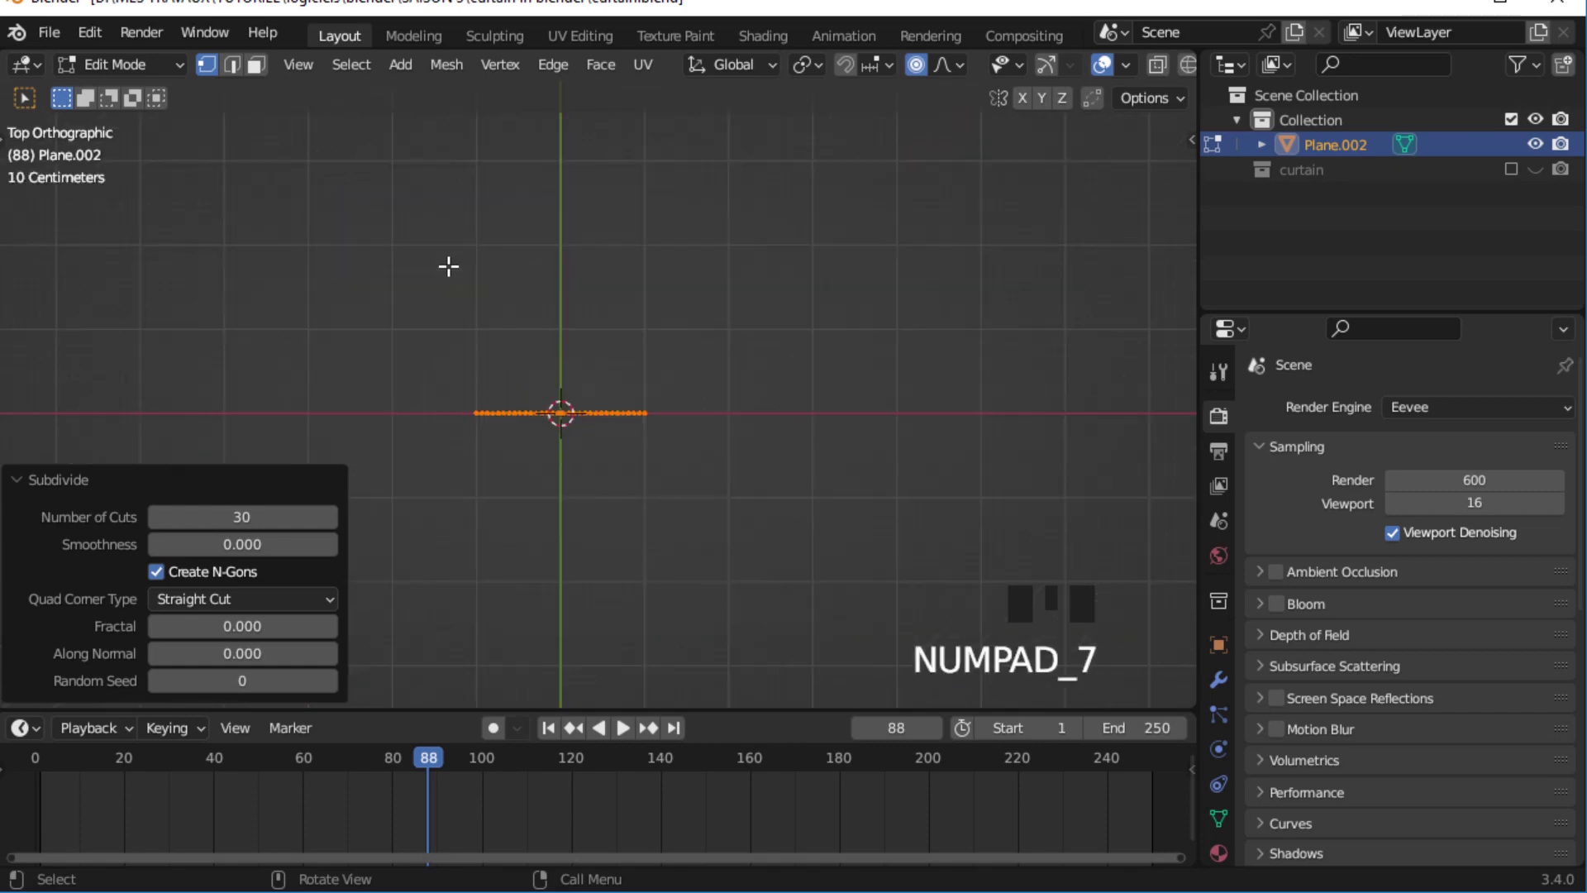
ctrl+middle_drag(506, 393, 656, 273)
drag(254, 343, 289, 393)
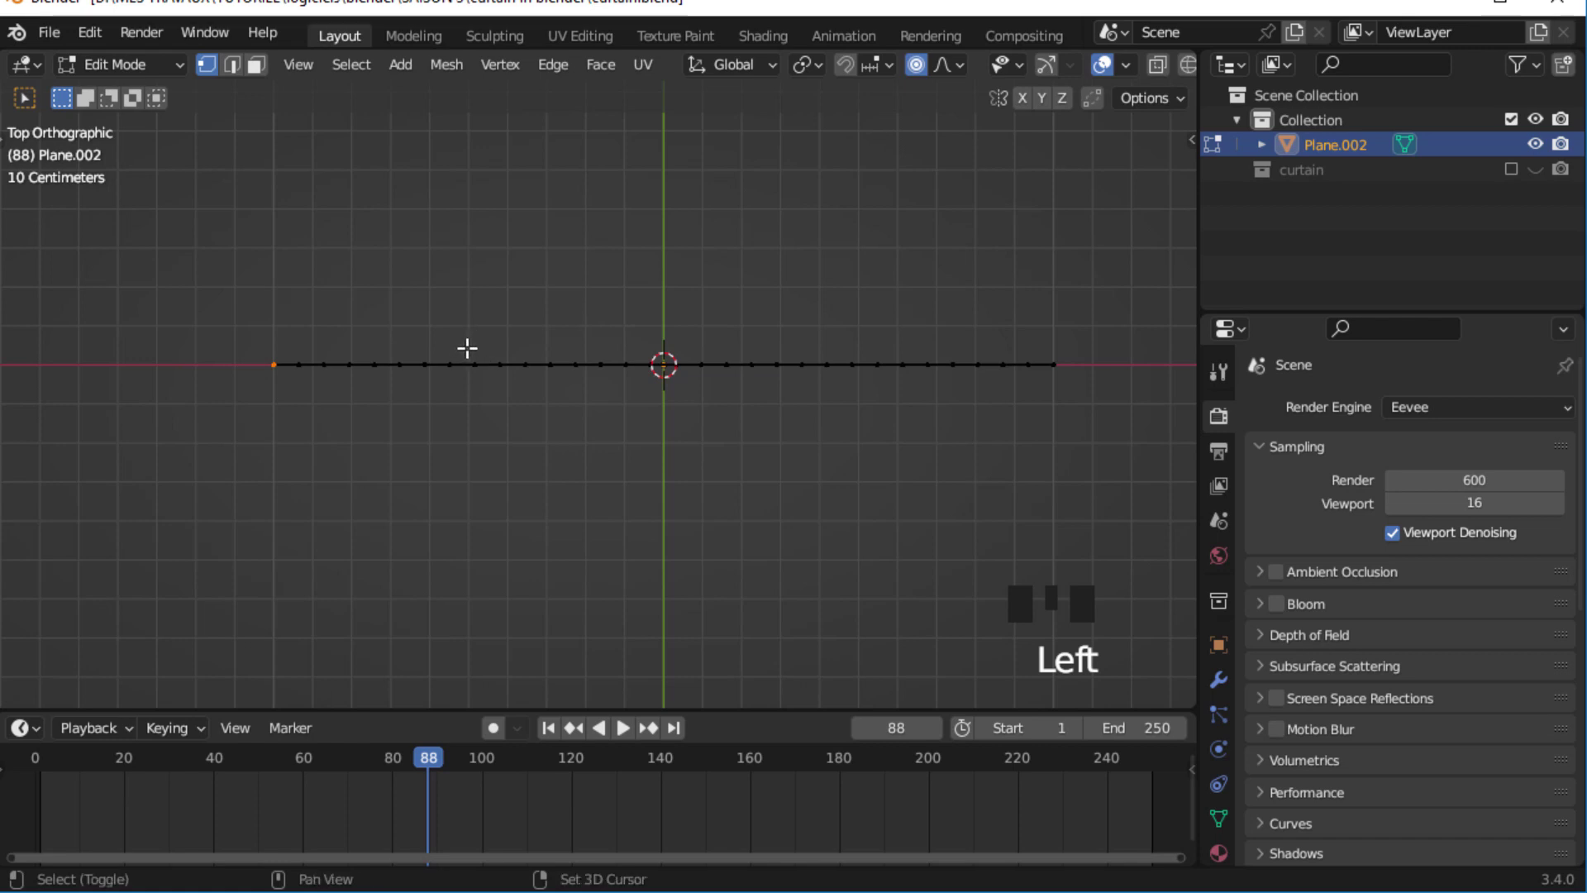
shift+click(507, 368)
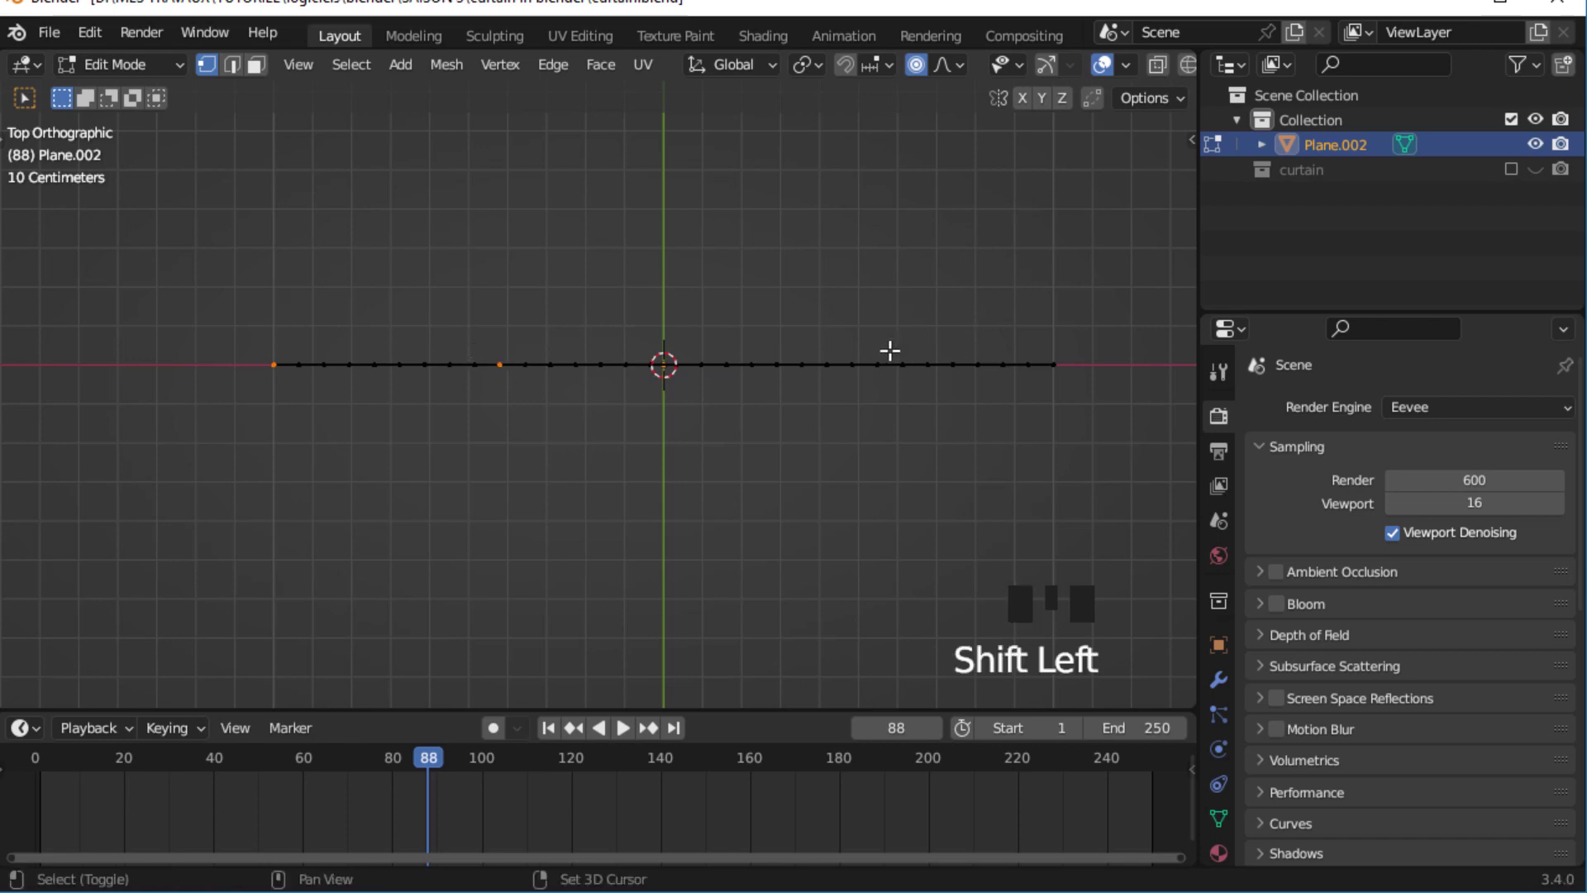
shift+click(854, 361)
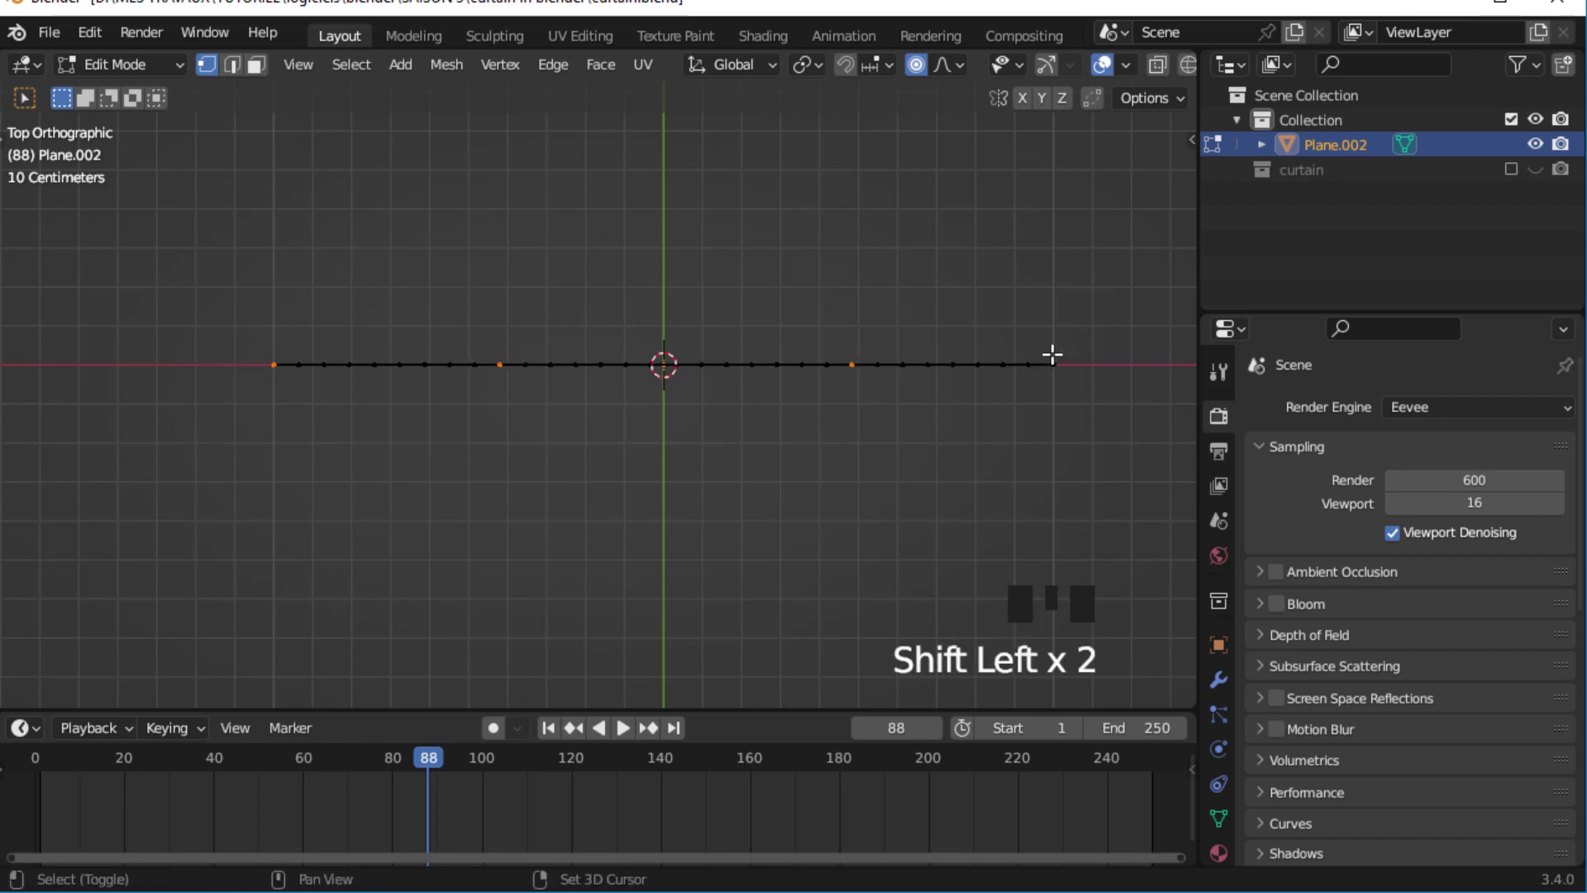
shift+click(1057, 361)
- Create a vertex group named MB and assign the four selected vertices to it
click(1218, 818)
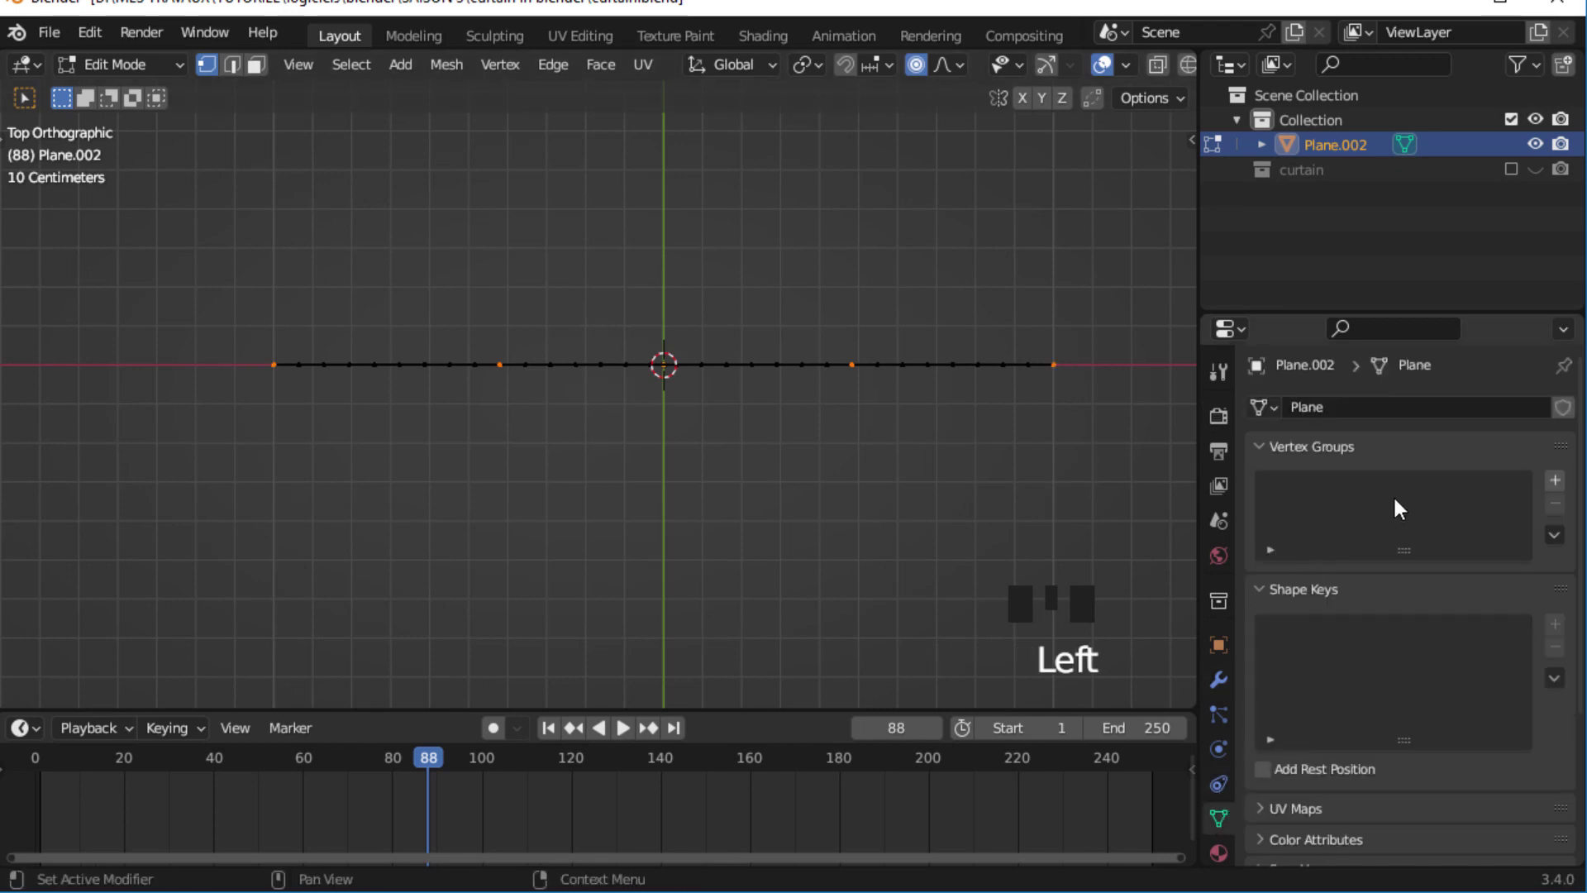
click(1556, 481)
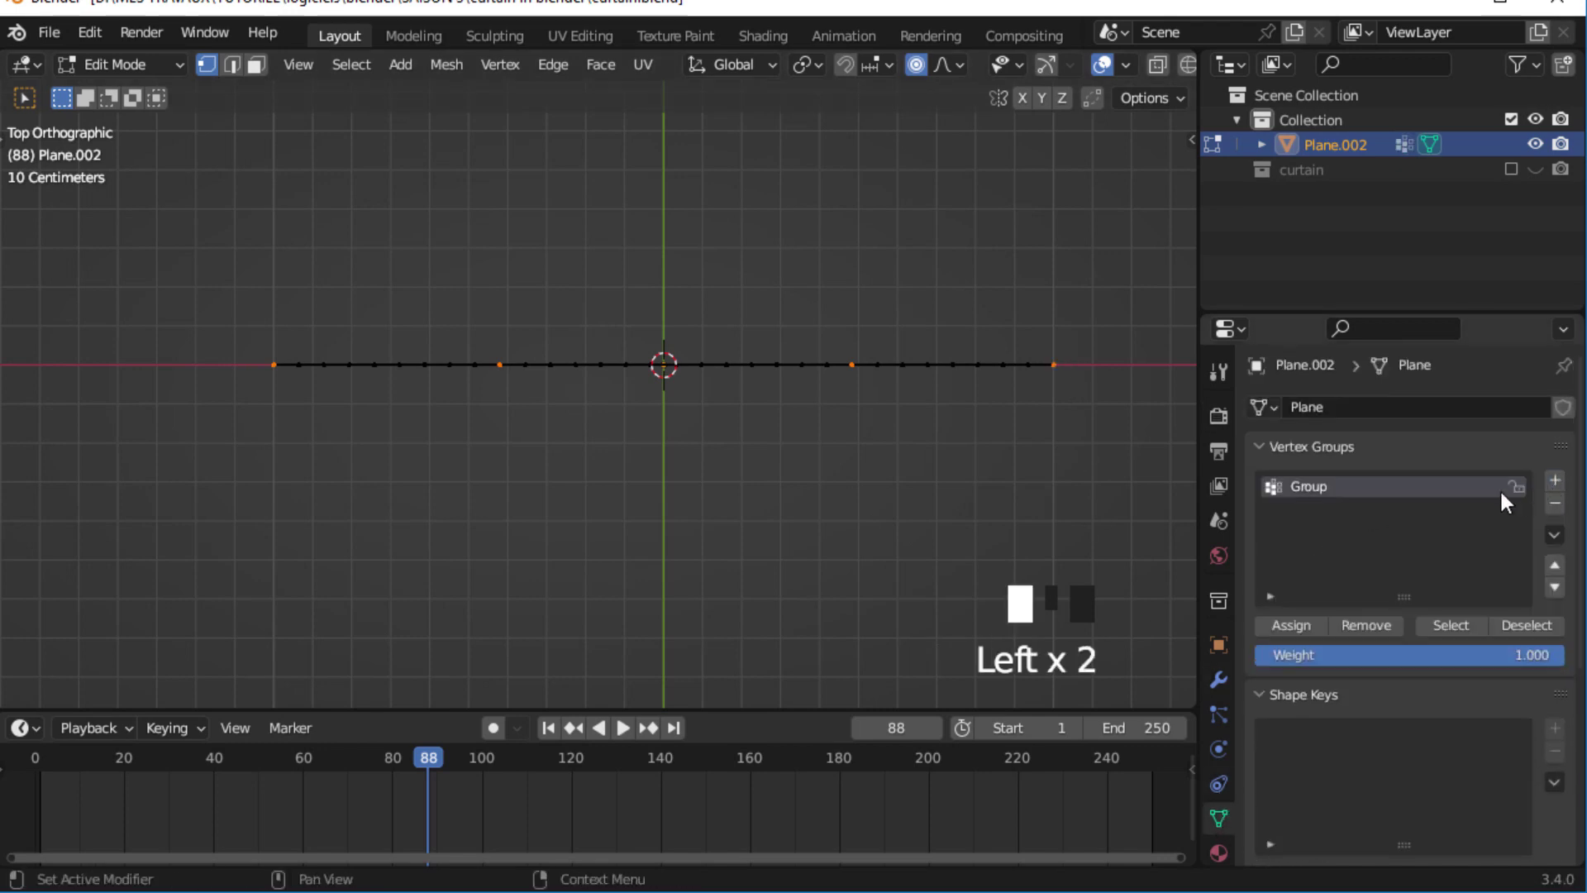
double_click(1355, 488)
click(1281, 623)
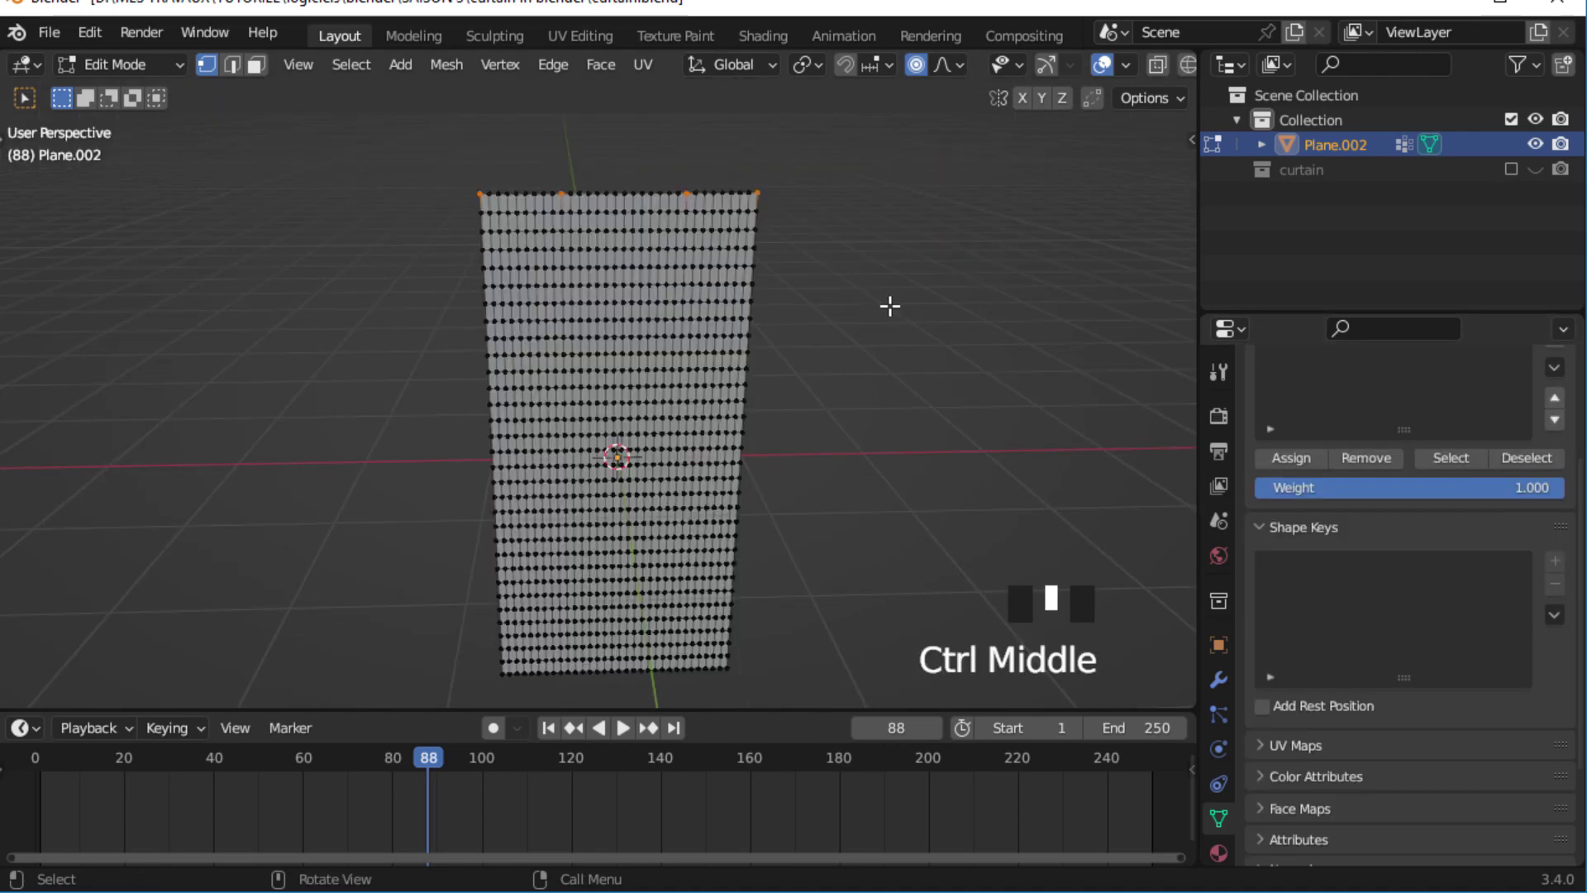
- Return to Object Mode and add the Basis and Key 1 shape keys to the plane
key(Tab)
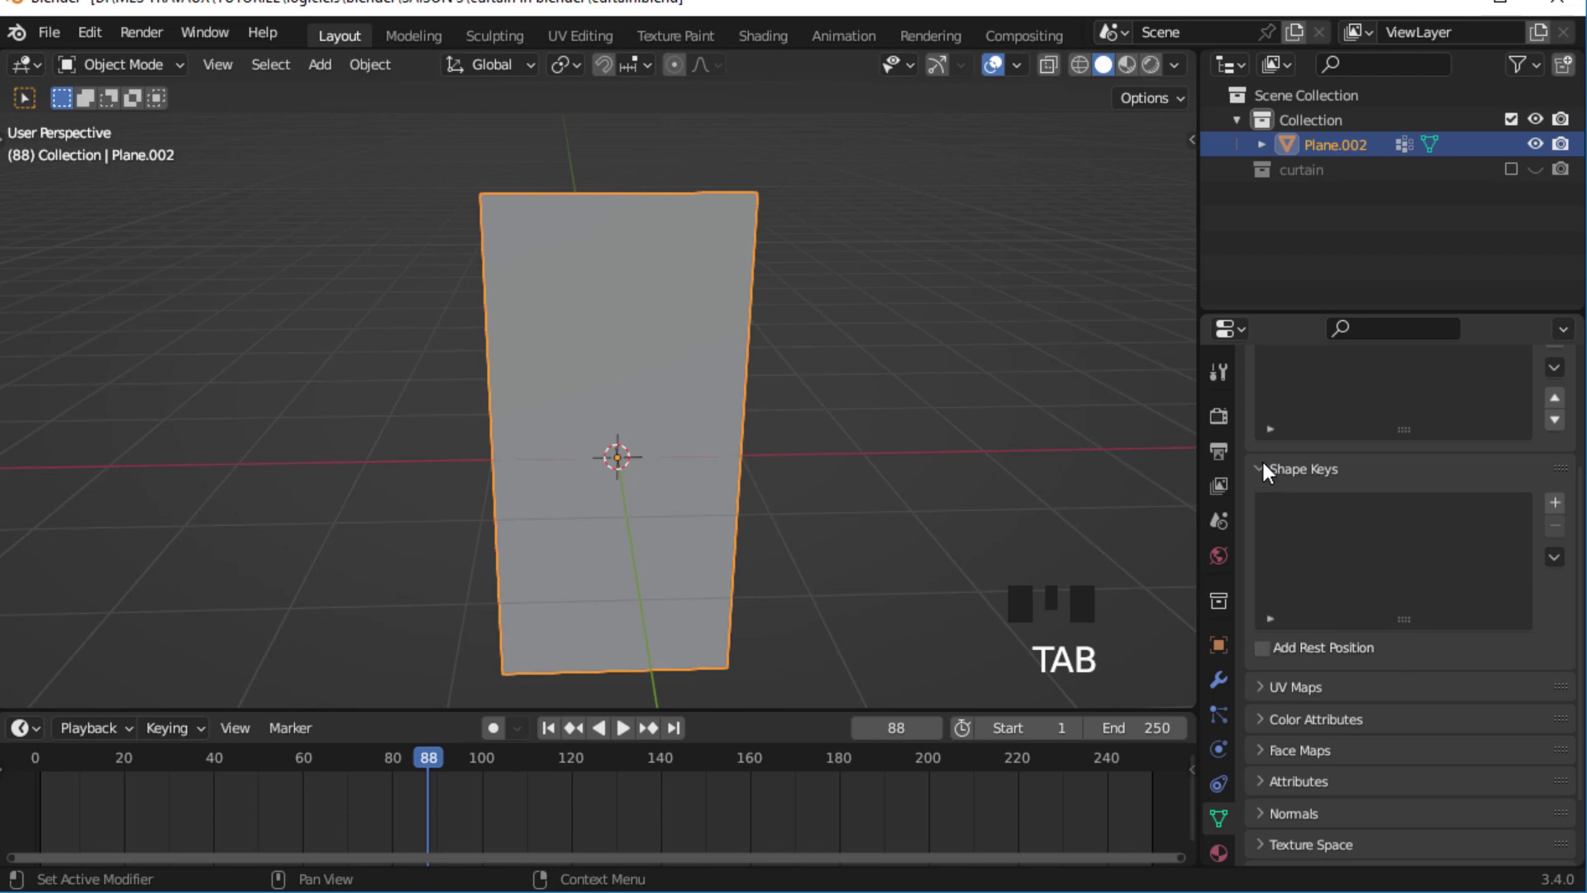
click(1554, 502)
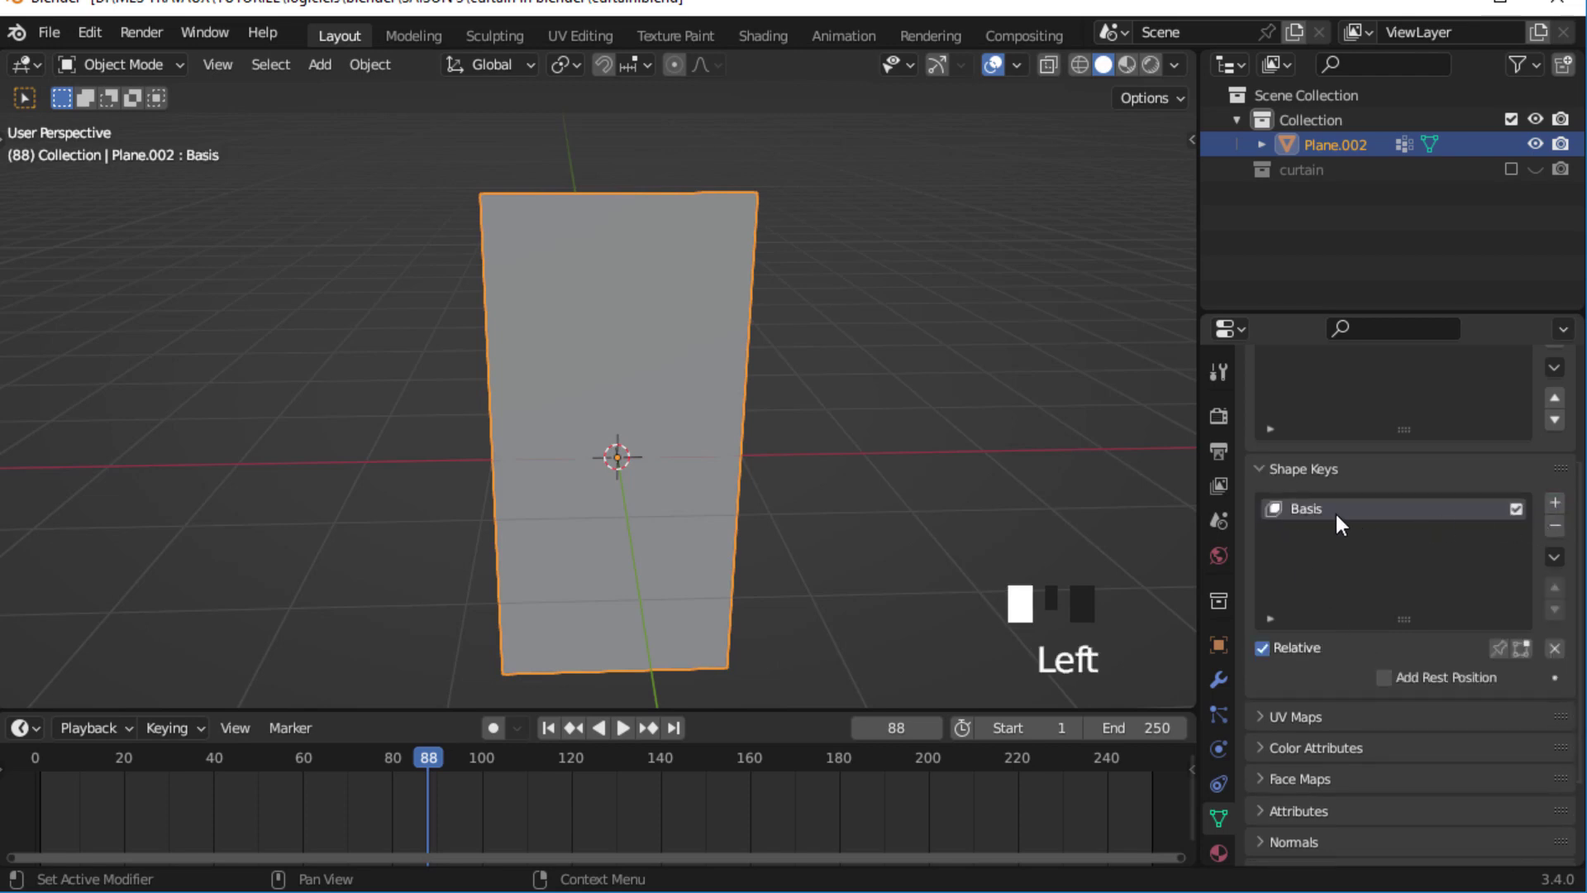
click(1554, 502)
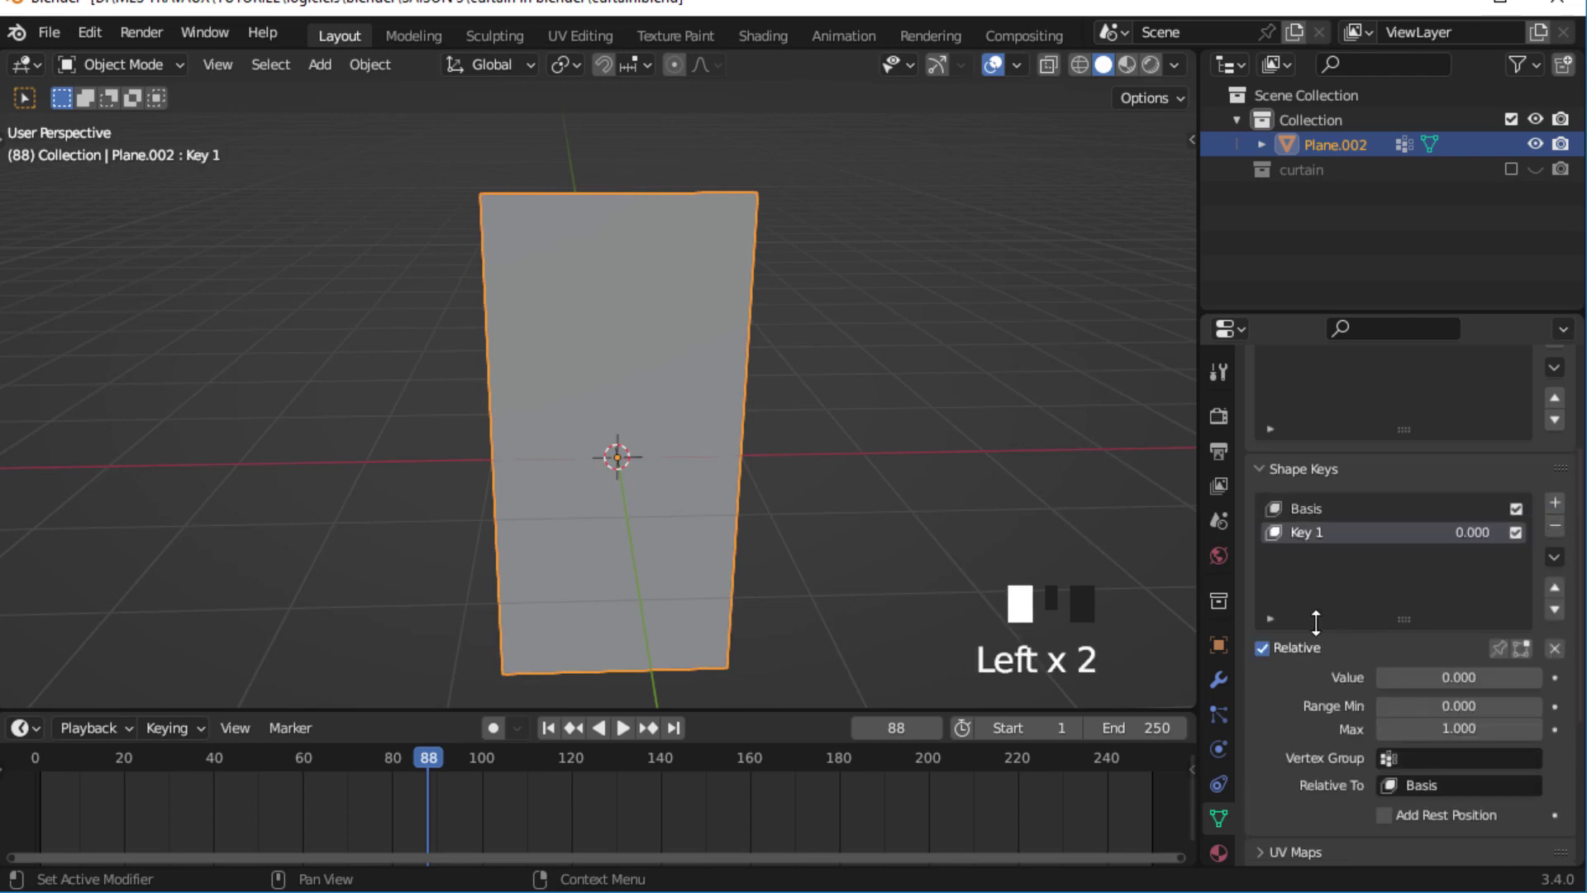
- Keyframe the Key 1 shape key's value of 0 at frame 0
click(135, 797)
click(38, 790)
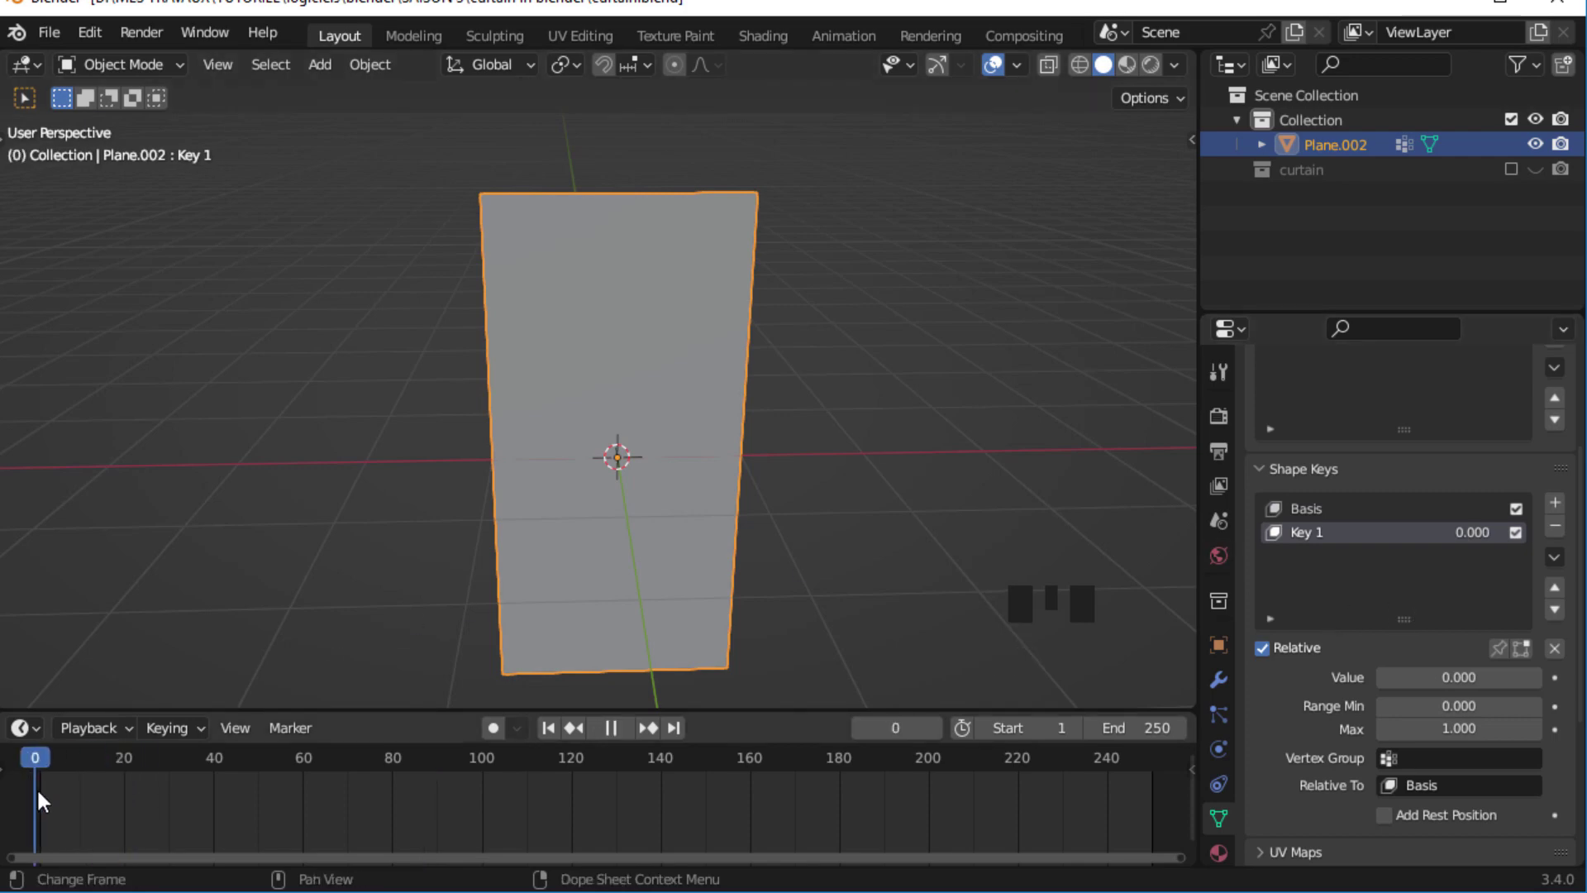
key(Escape)
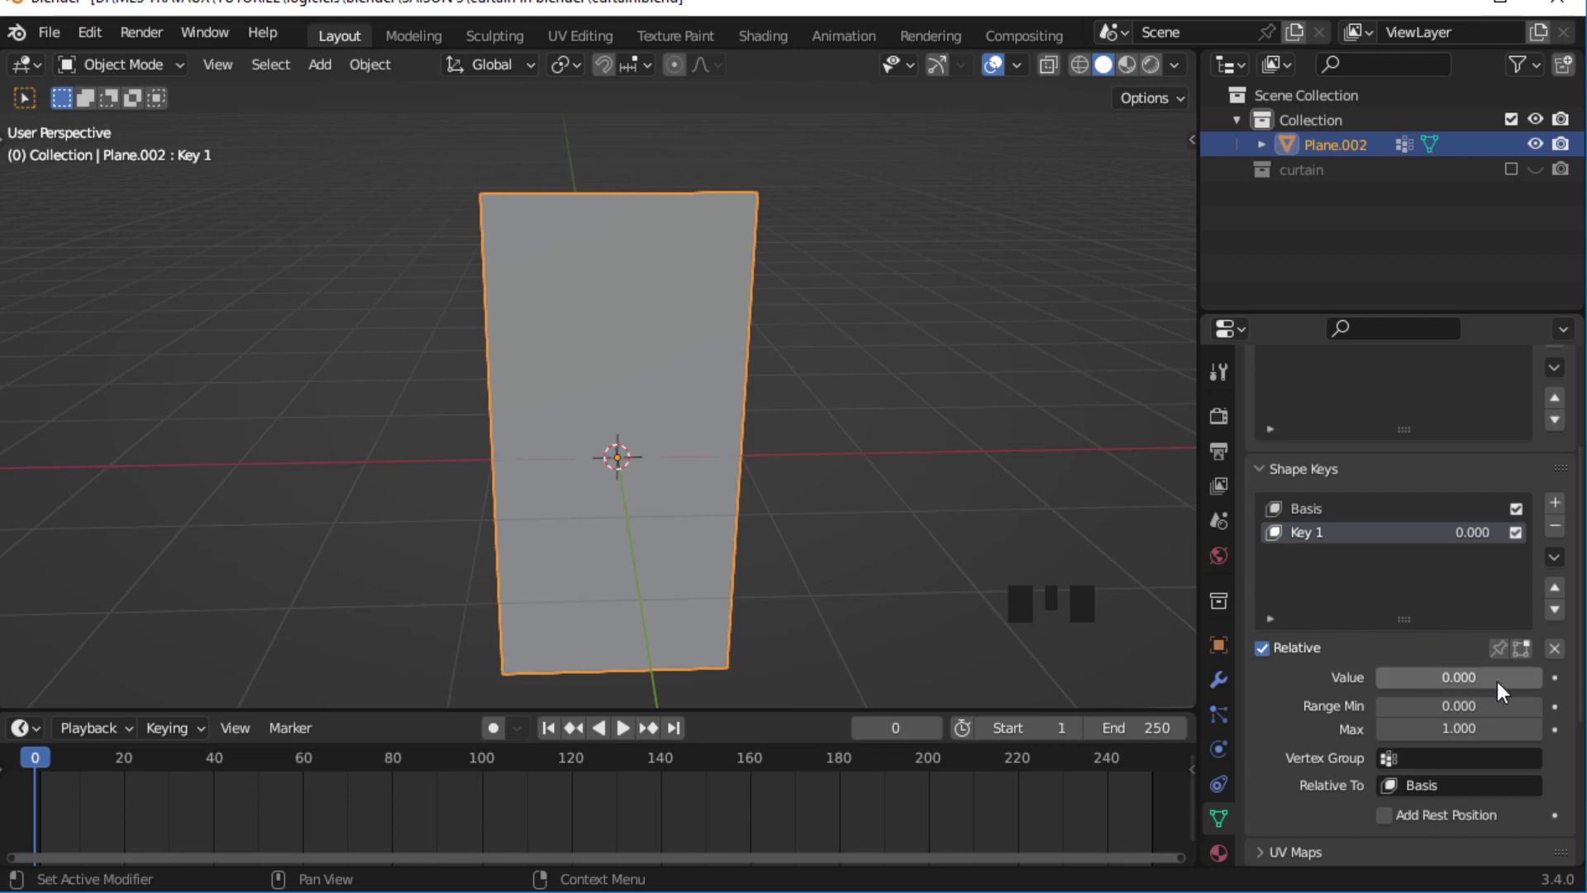
click(1553, 677)
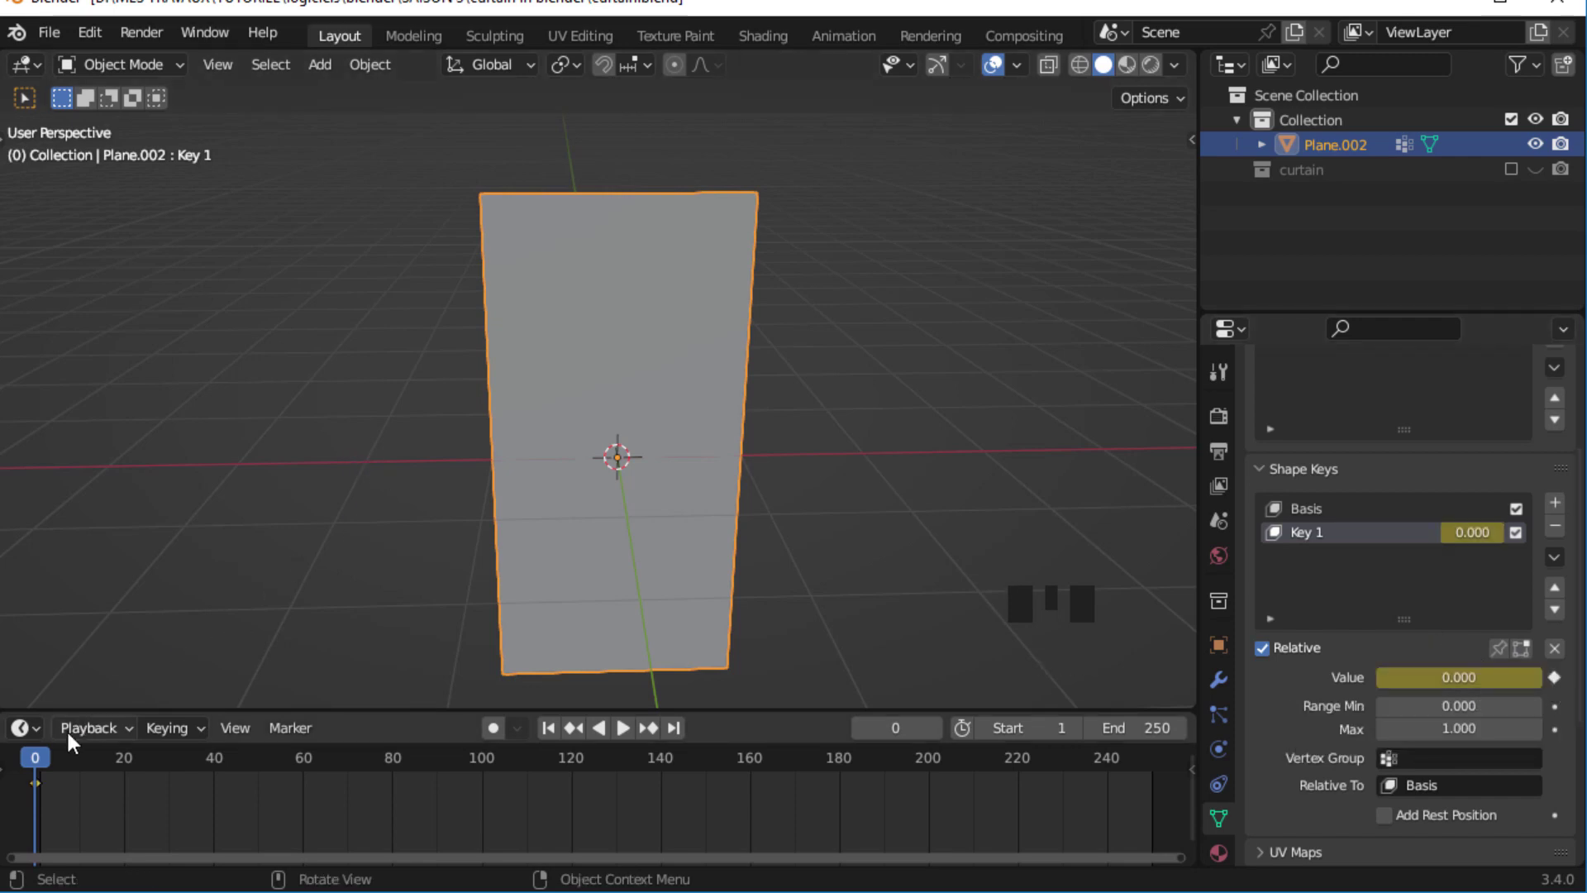
- At frame 20, scale the four top vertices in Key 1 to about 0.735 along X, using smooth proportional editing sized about 3.8
drag(36, 757, 127, 757)
middle_drag(739, 243, 746, 274)
key(Tab)
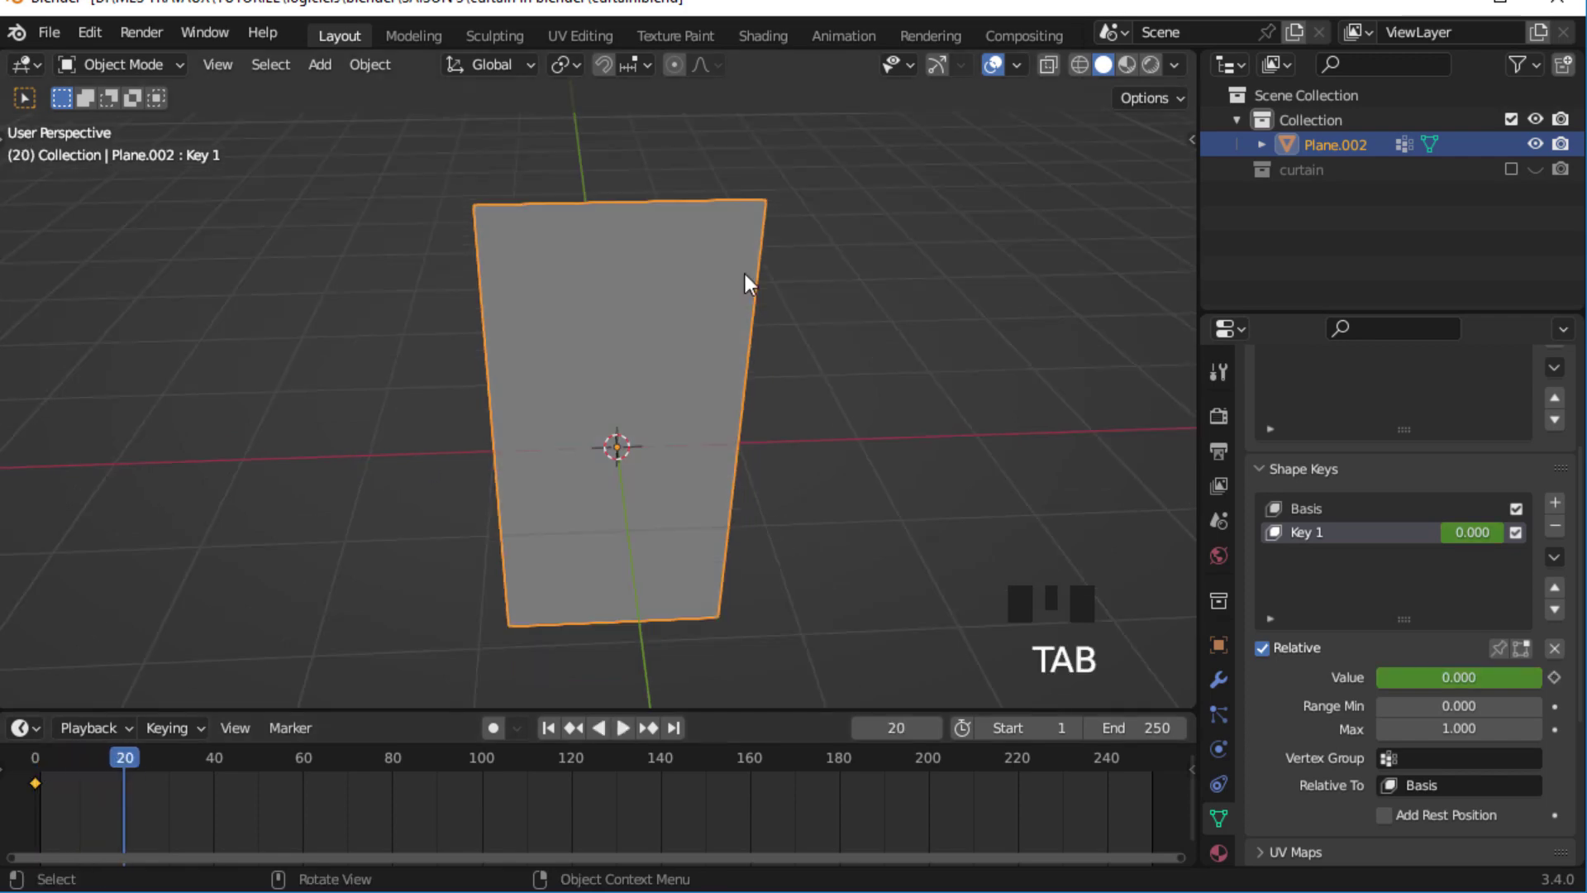
key(Tab)
middle_click(919, 71)
click(919, 71)
click(919, 71)
middle_drag(631, 280, 675, 361)
key(KP_1)
key(s)
key(x)
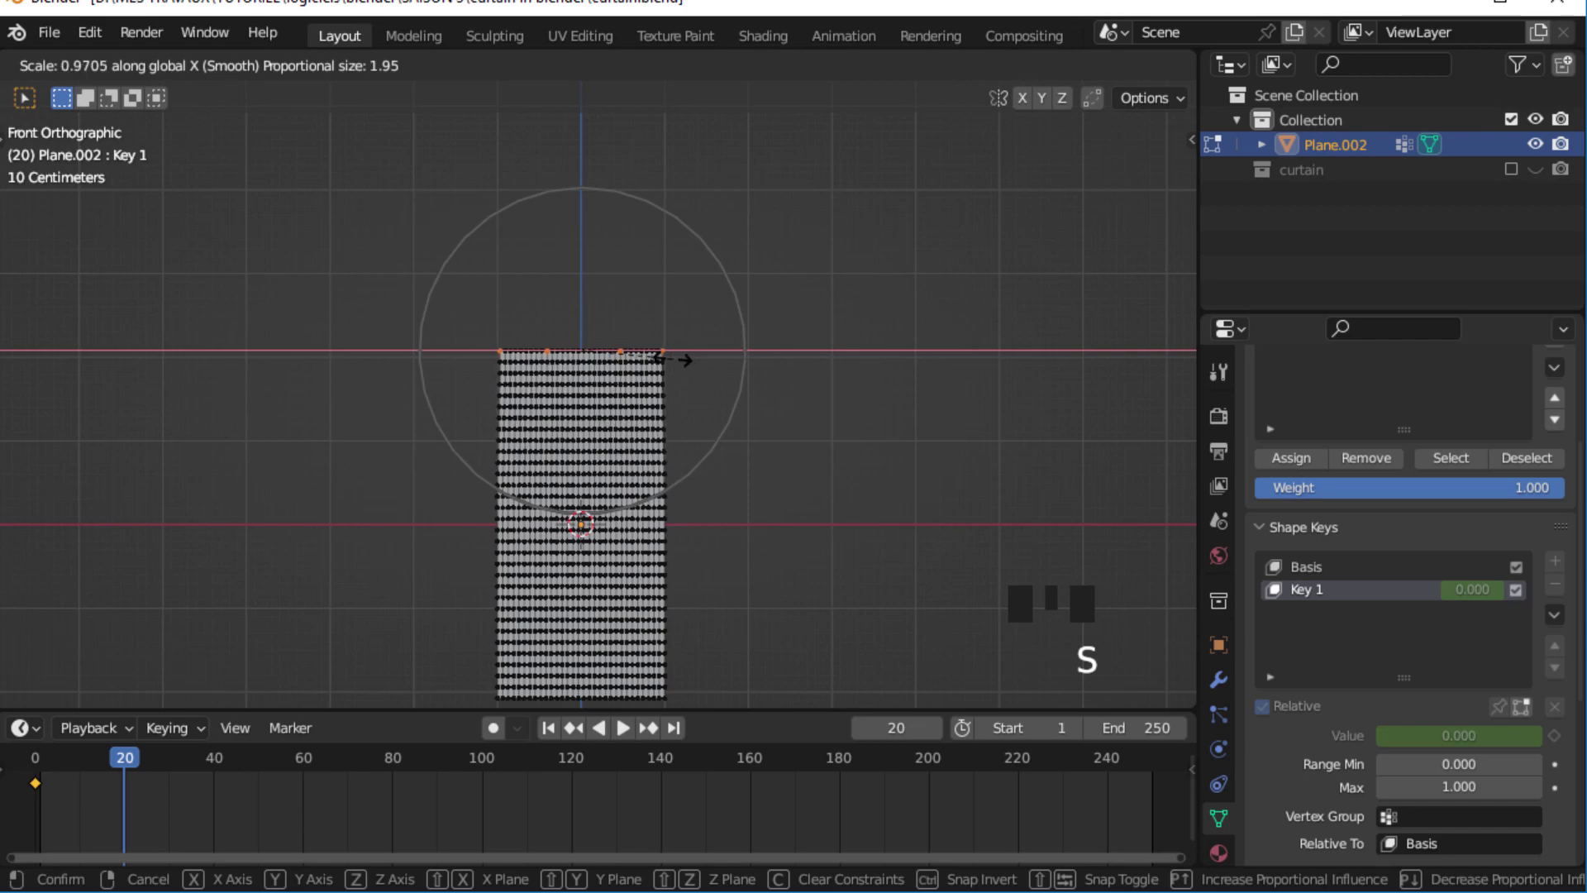
scroll(638, 359, down, 5)
scroll(650, 361, down, 2)
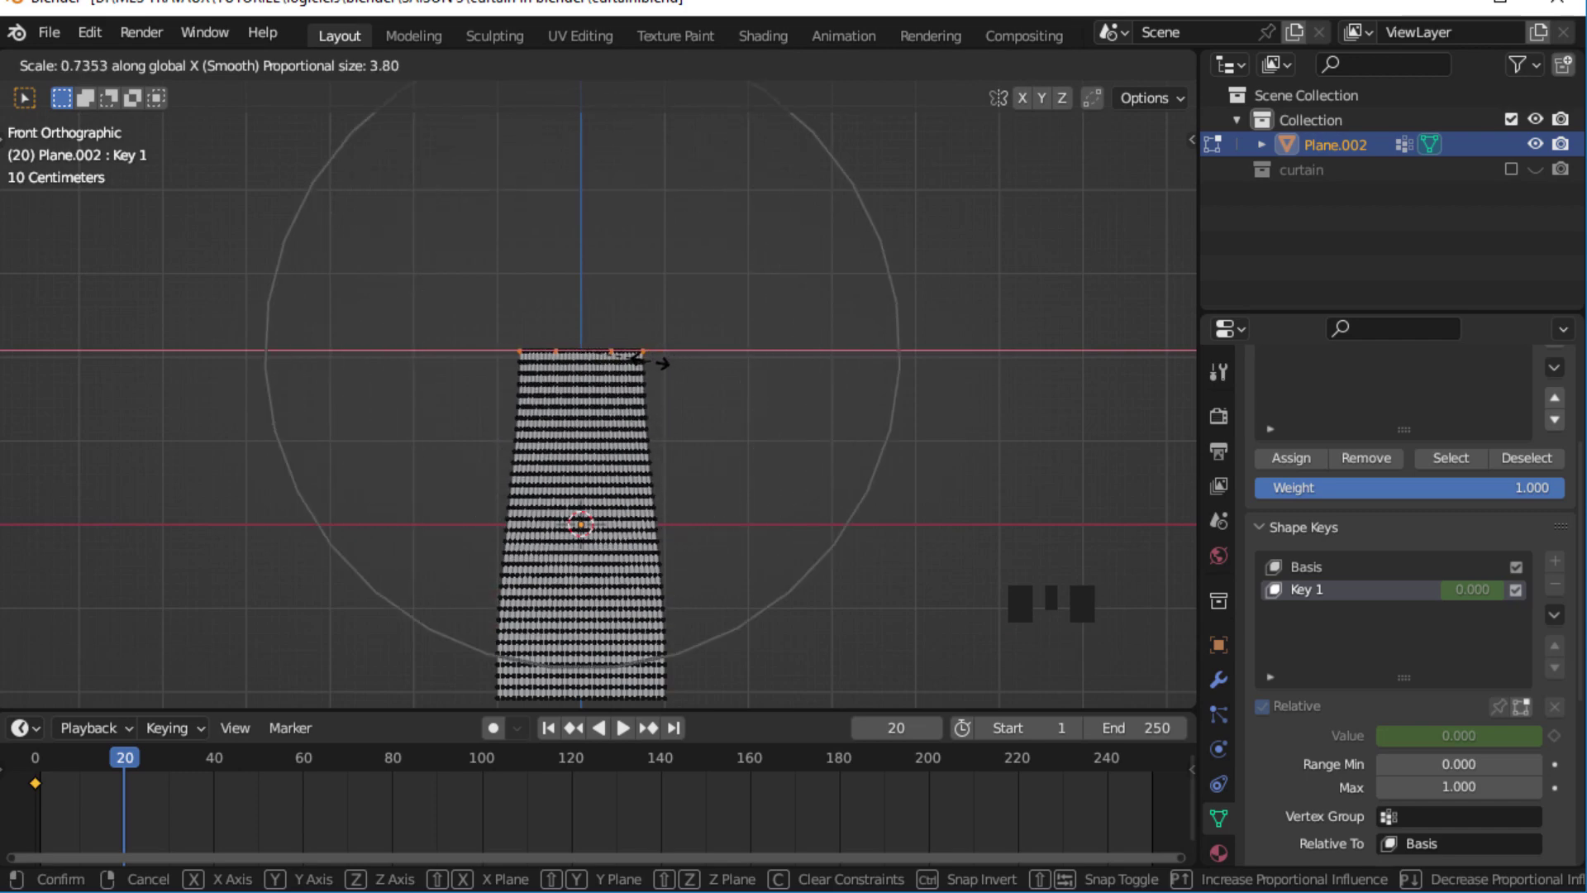
click(651, 362)
key(s)
key(x)
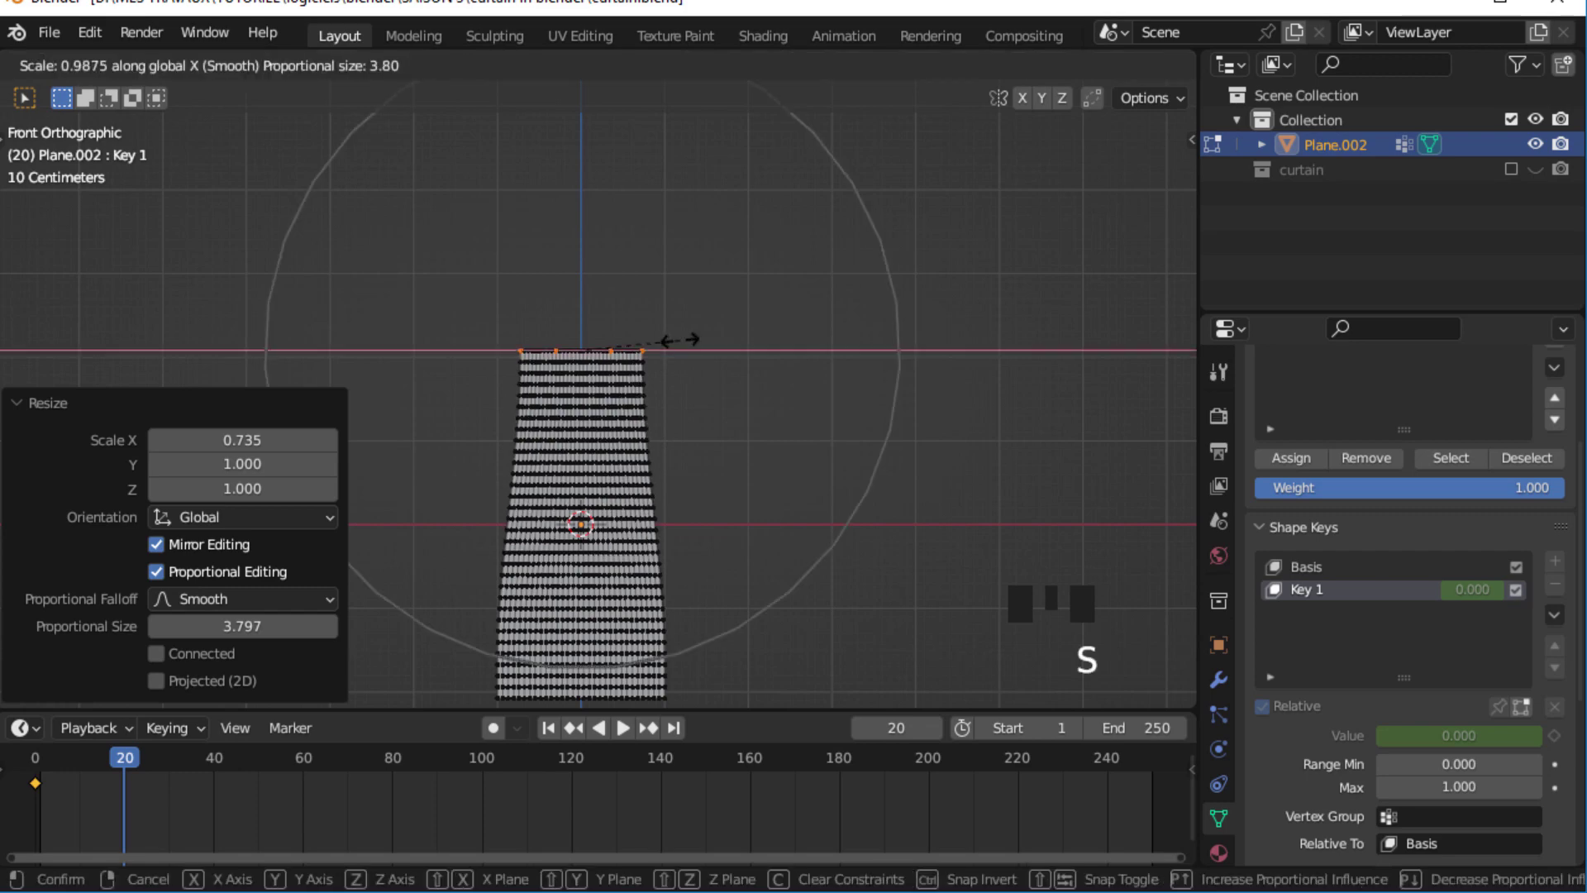
right_click(674, 344)
- Narrow the top vertices further along X by about 0.916 with a proportional size of about 3.8
key(s)
key(x)
scroll(671, 345, down, 1)
scroll(676, 352, up, 9)
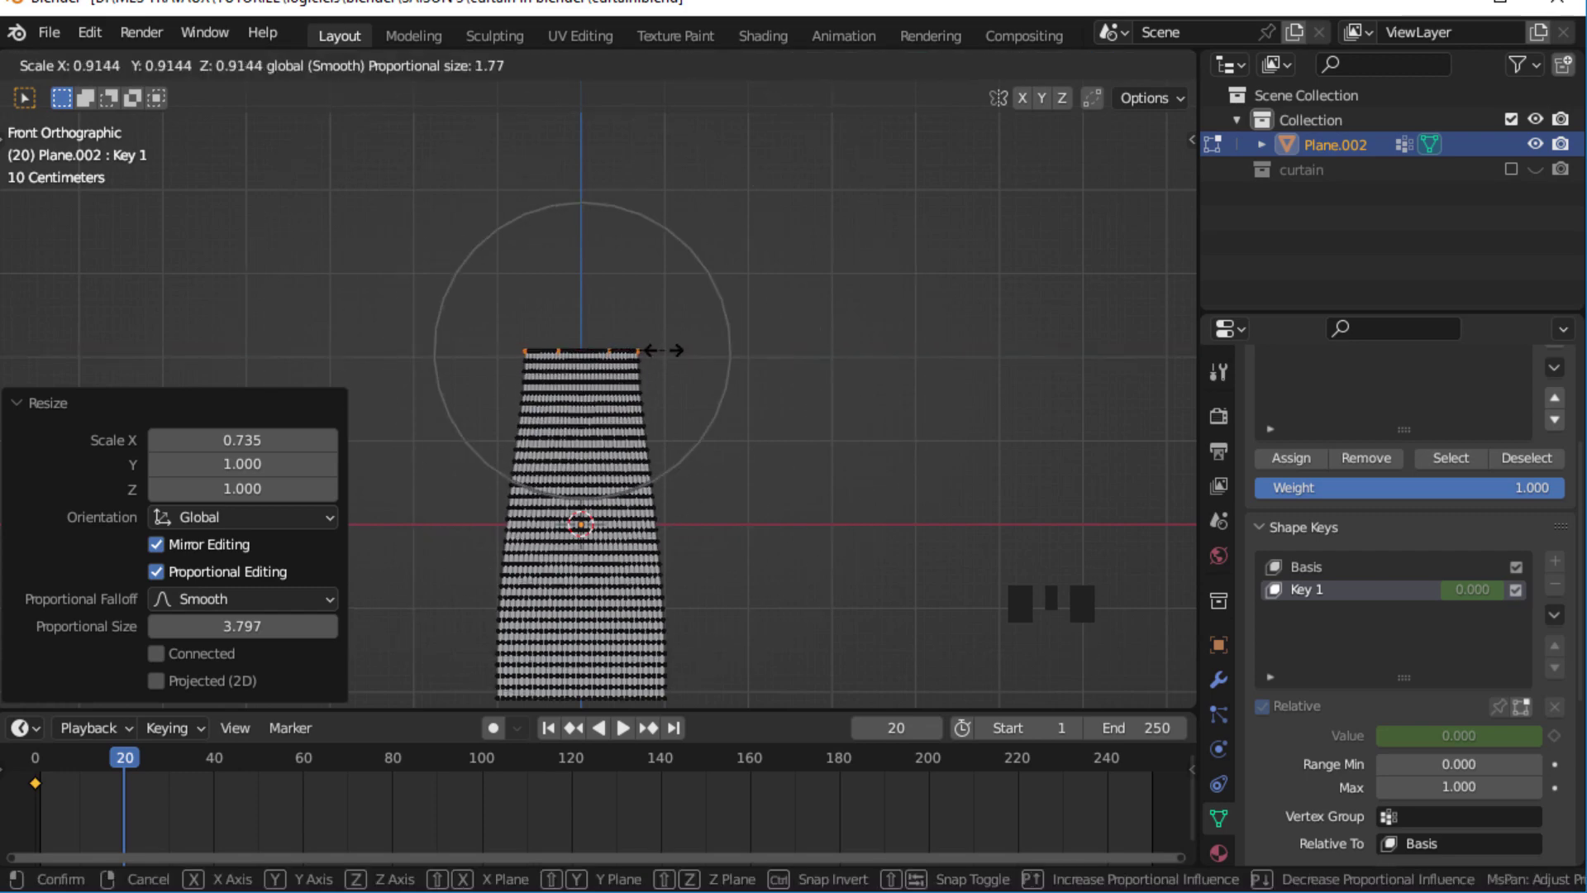
scroll(653, 351, down, 8)
click(663, 354)
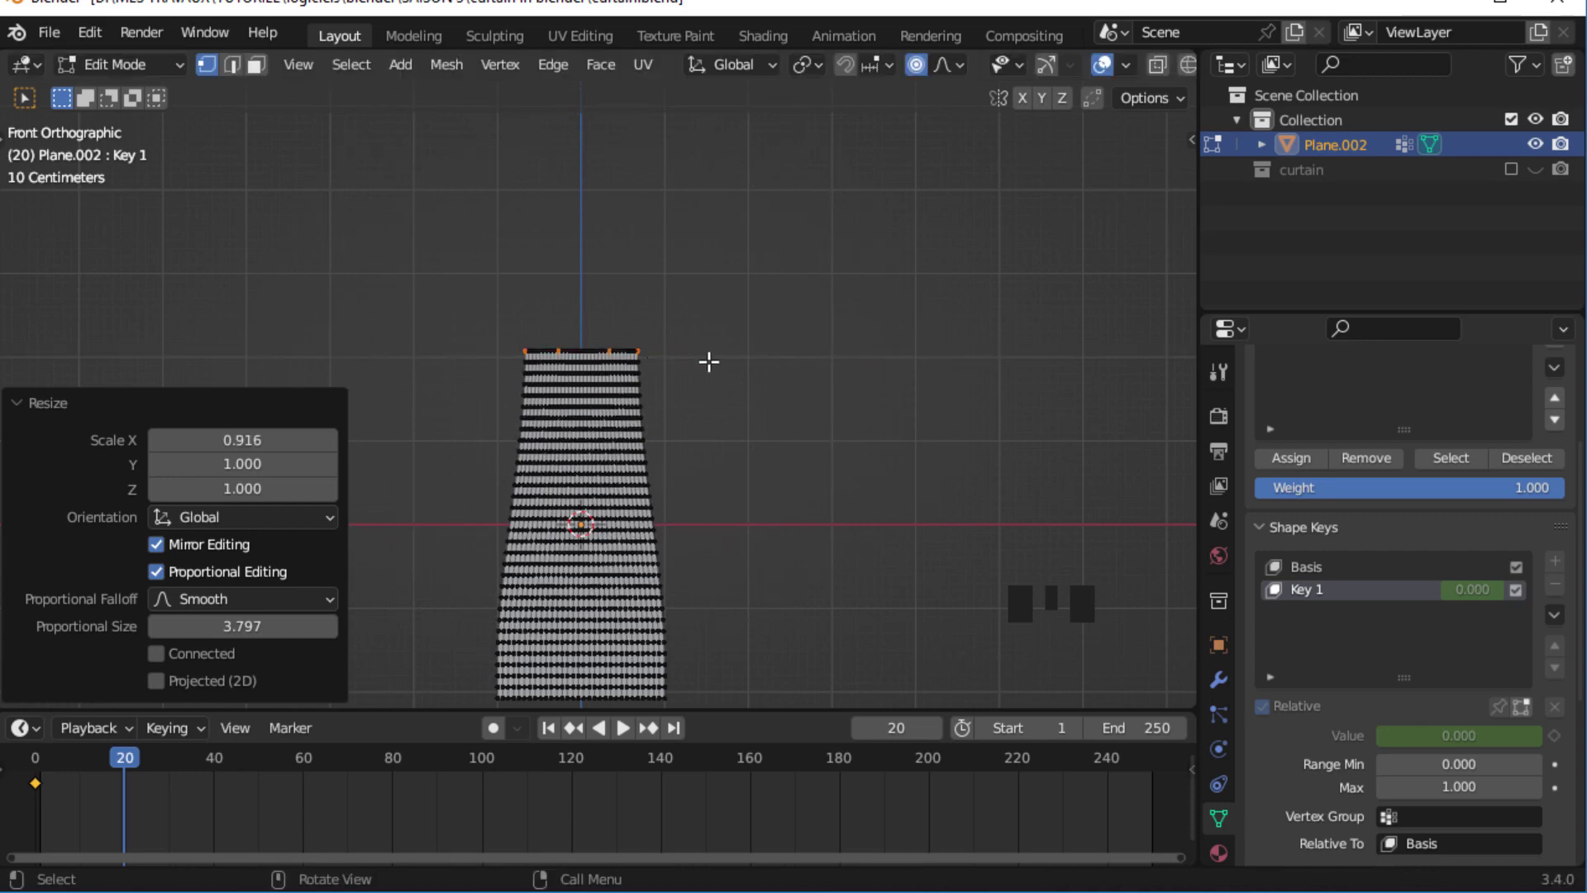
- Back in Object Mode, set the Key 1 value to 1 and keyframe it at frame 20
key(Tab)
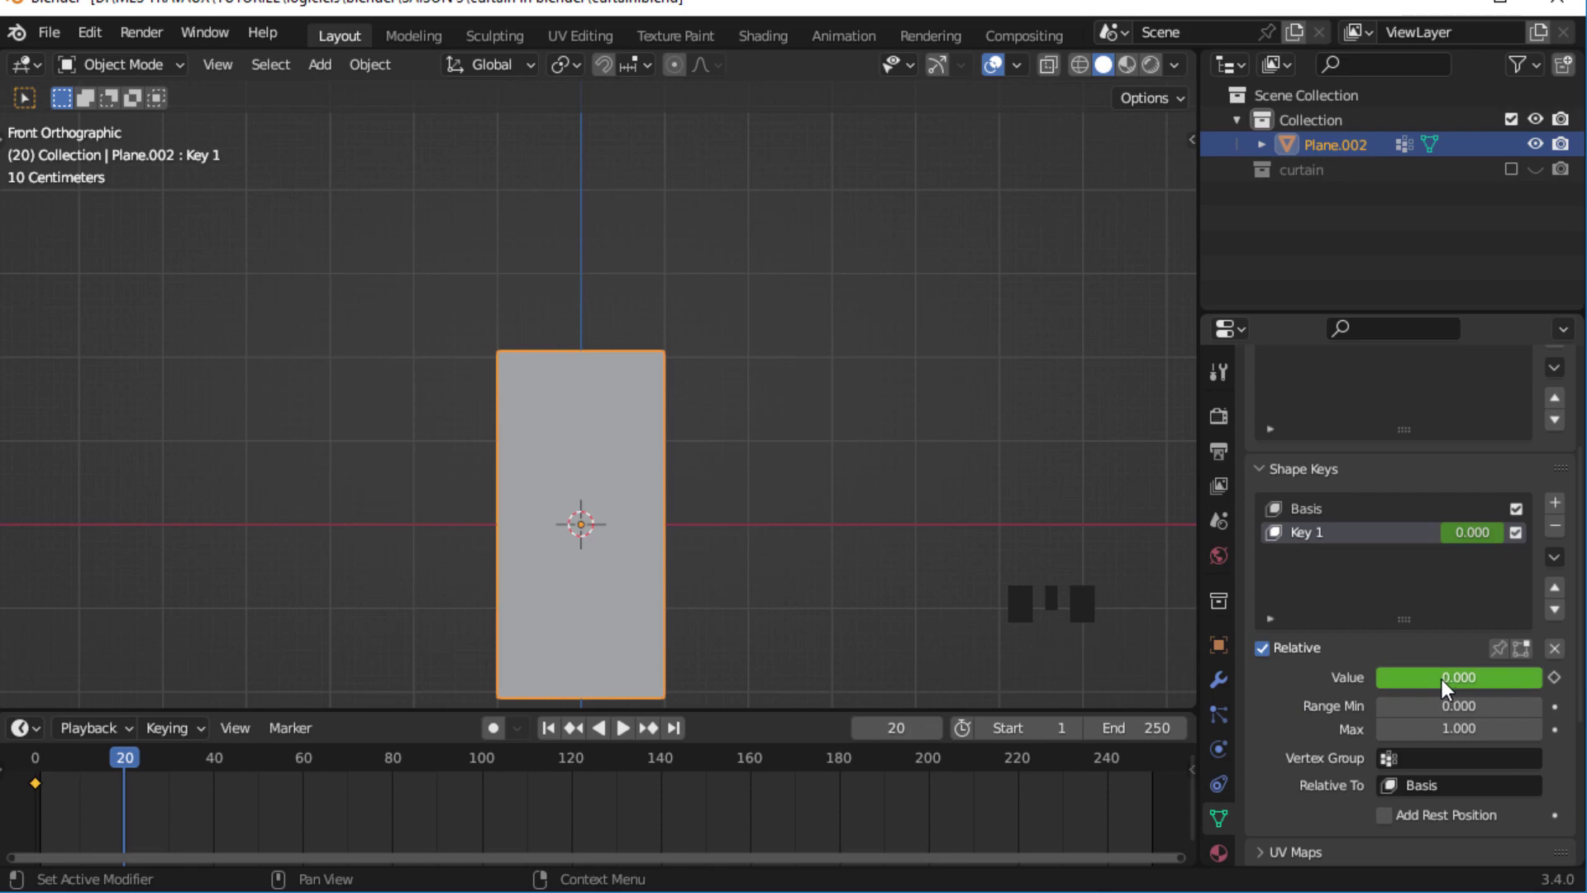
drag(1441, 679, 1528, 680)
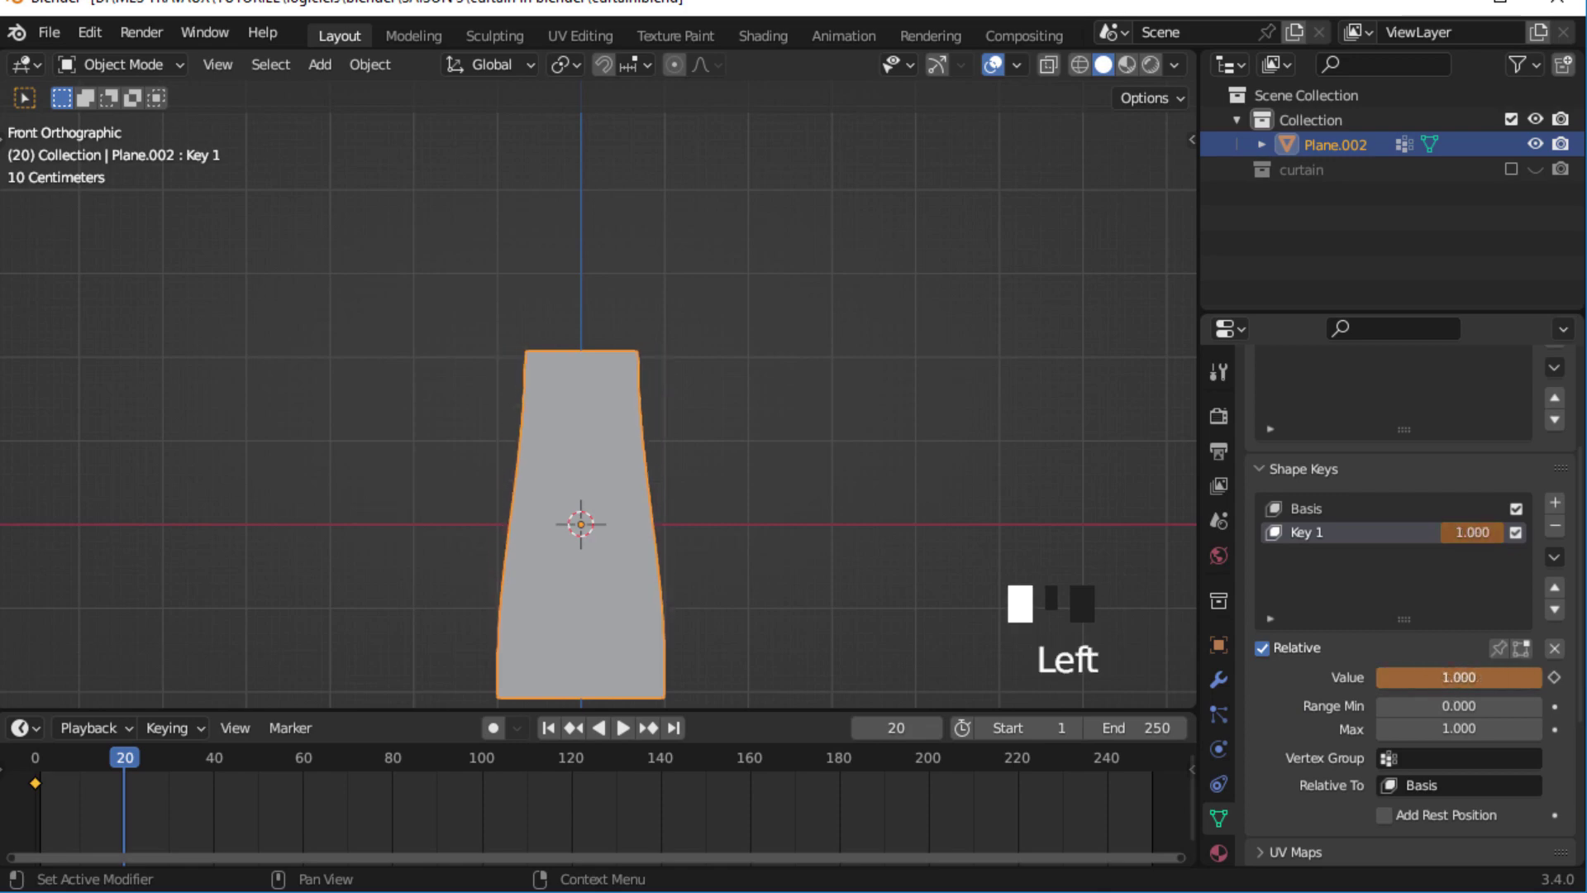
click(1554, 676)
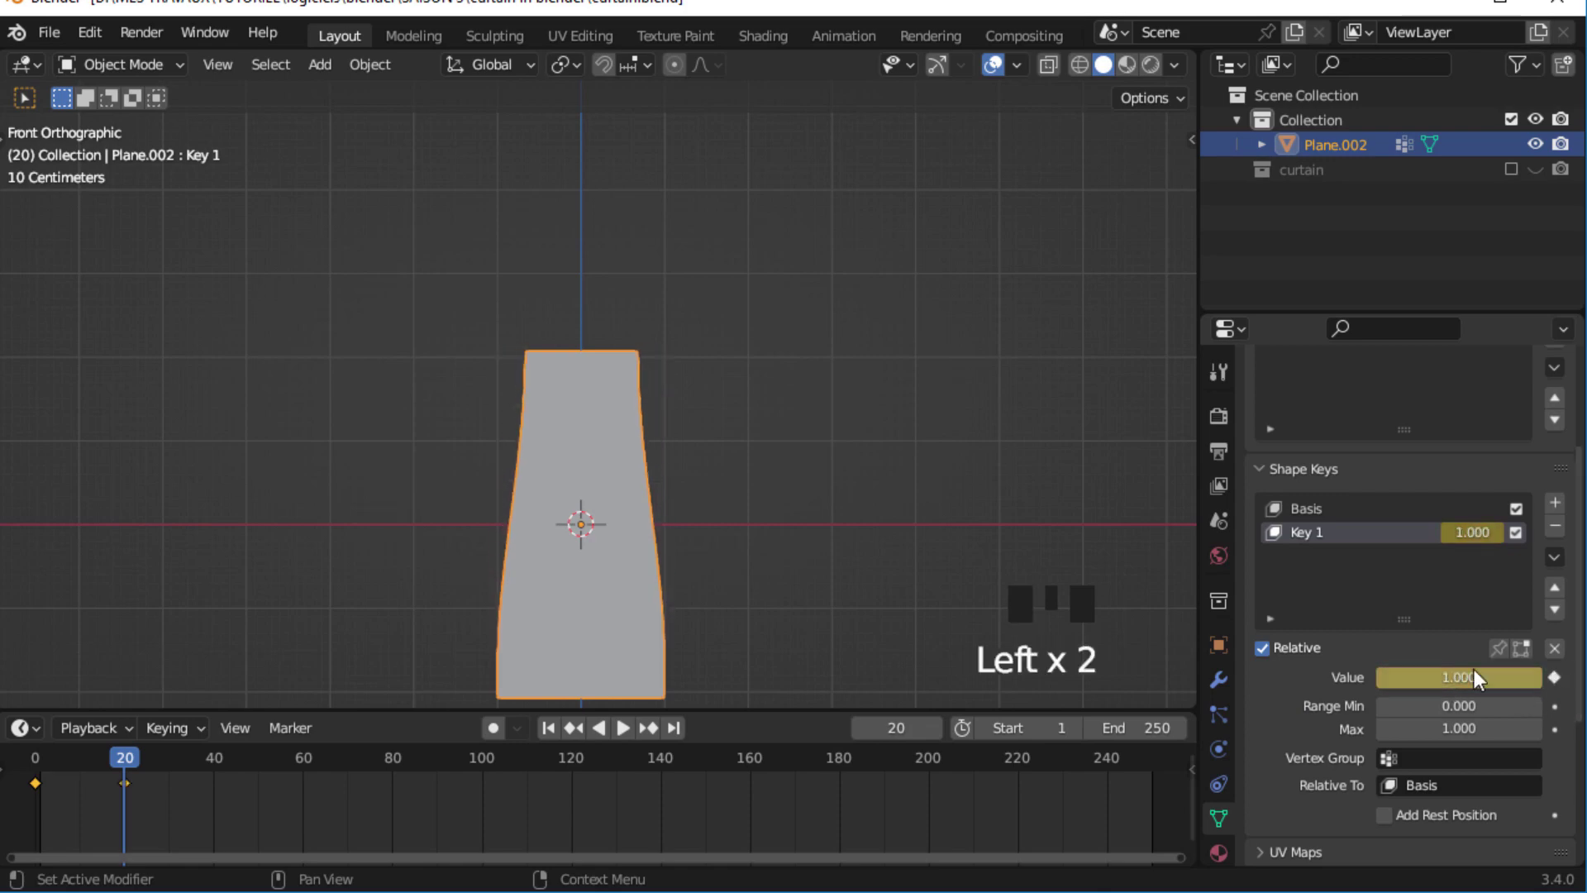
- Add Cloth physics to the plane and return the timeline to frame 1
click(1226, 744)
middle_click(1352, 728)
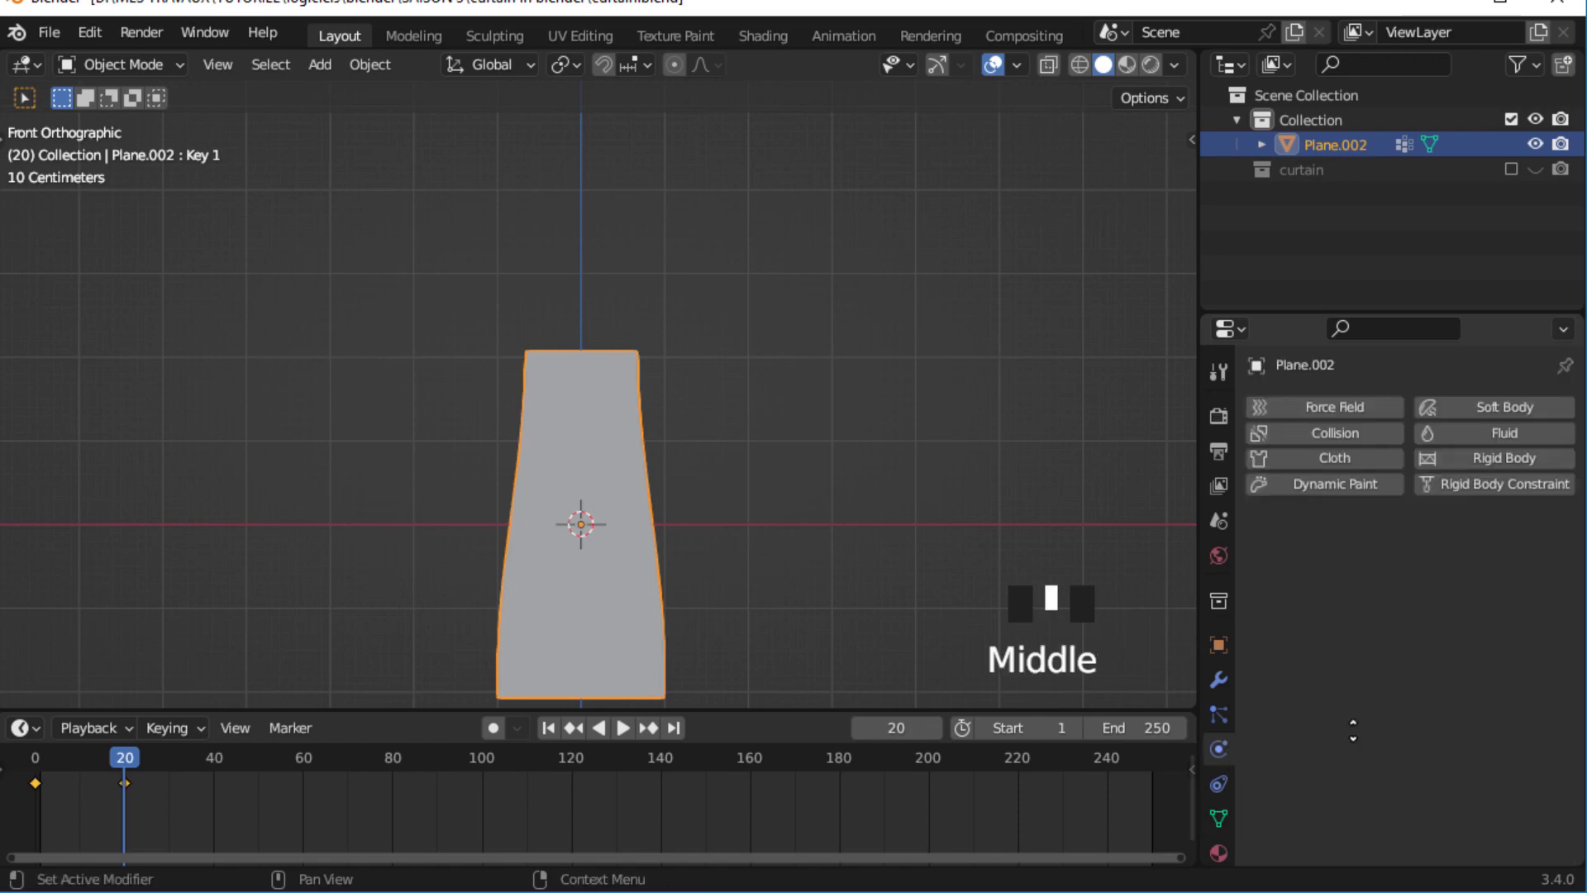
click(1352, 457)
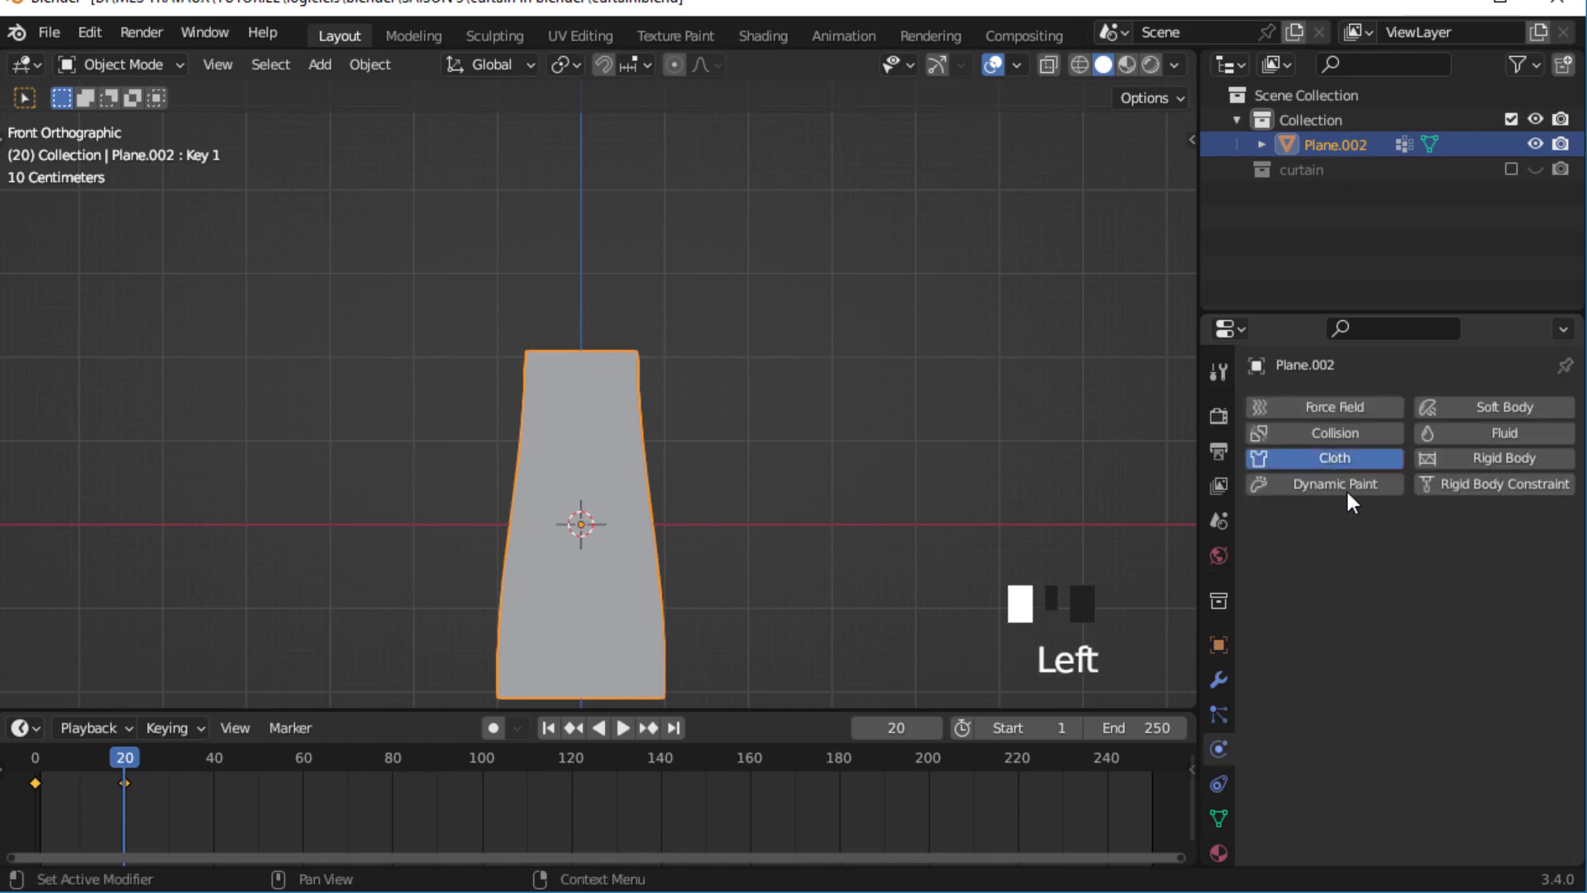
click(557, 728)
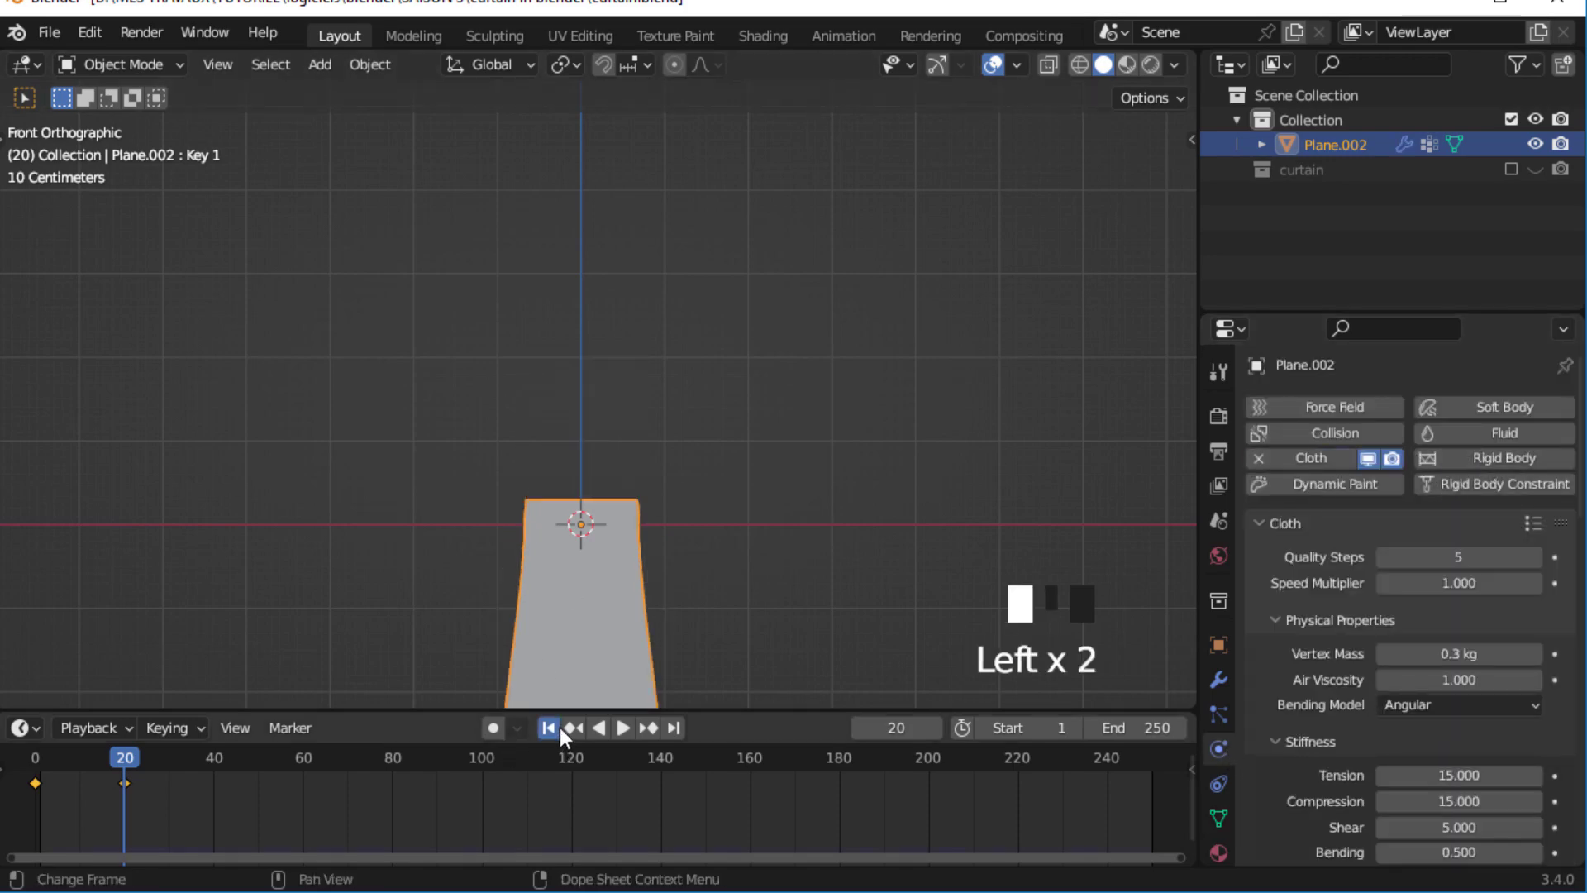
- Set the cloth's Shape pin group to the MB vertex group
middle_drag(1293, 797, 1291, 529)
middle_drag(1286, 665, 1293, 529)
middle_drag(1297, 695, 1298, 551)
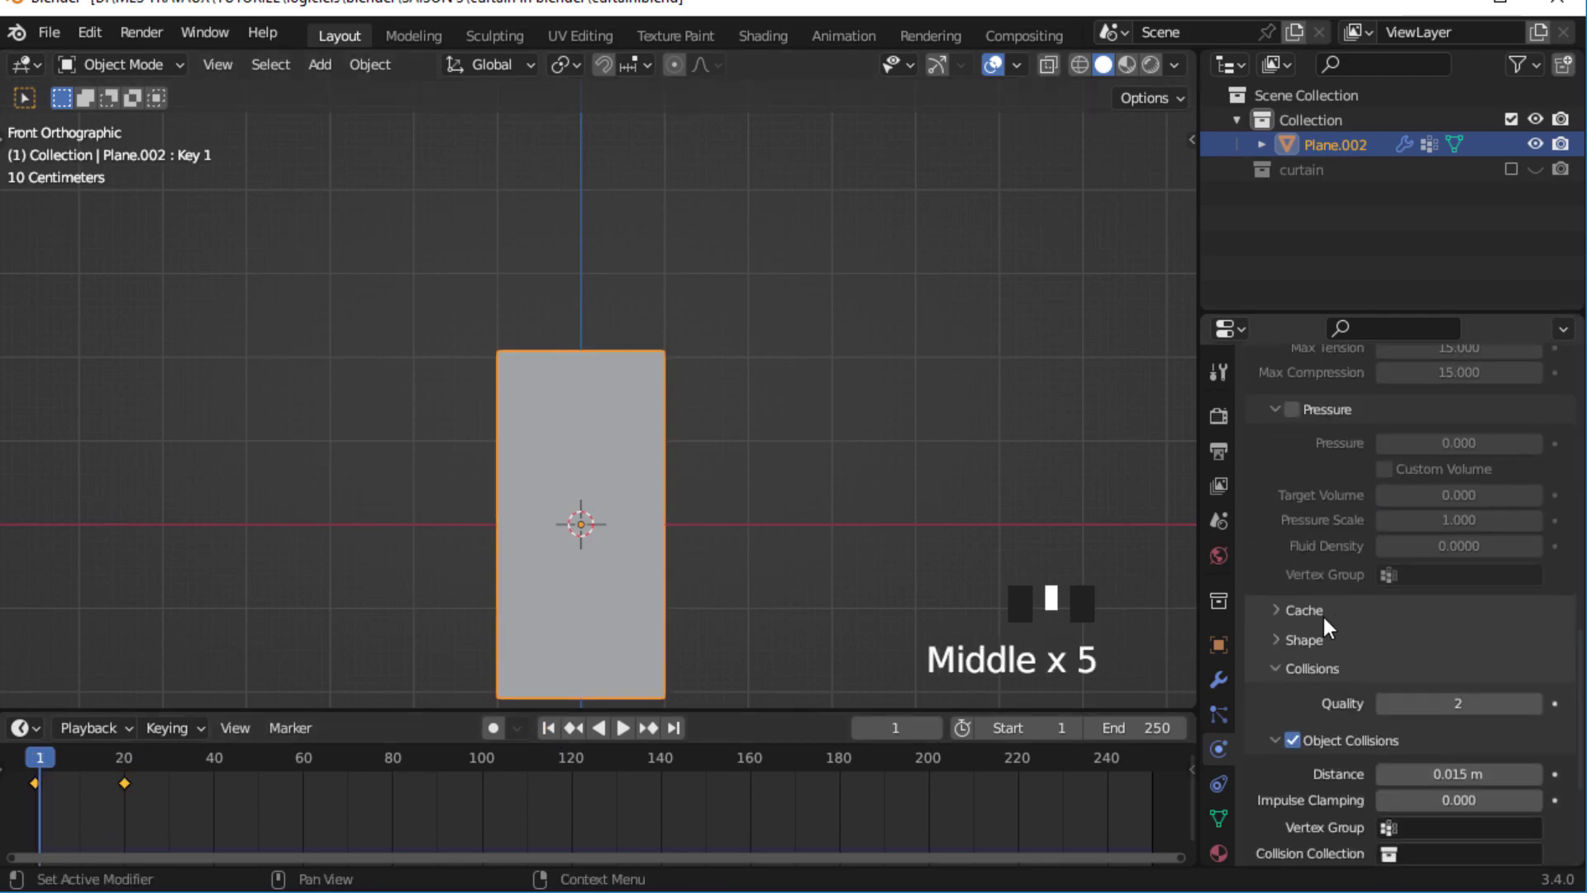
click(1280, 640)
click(1418, 676)
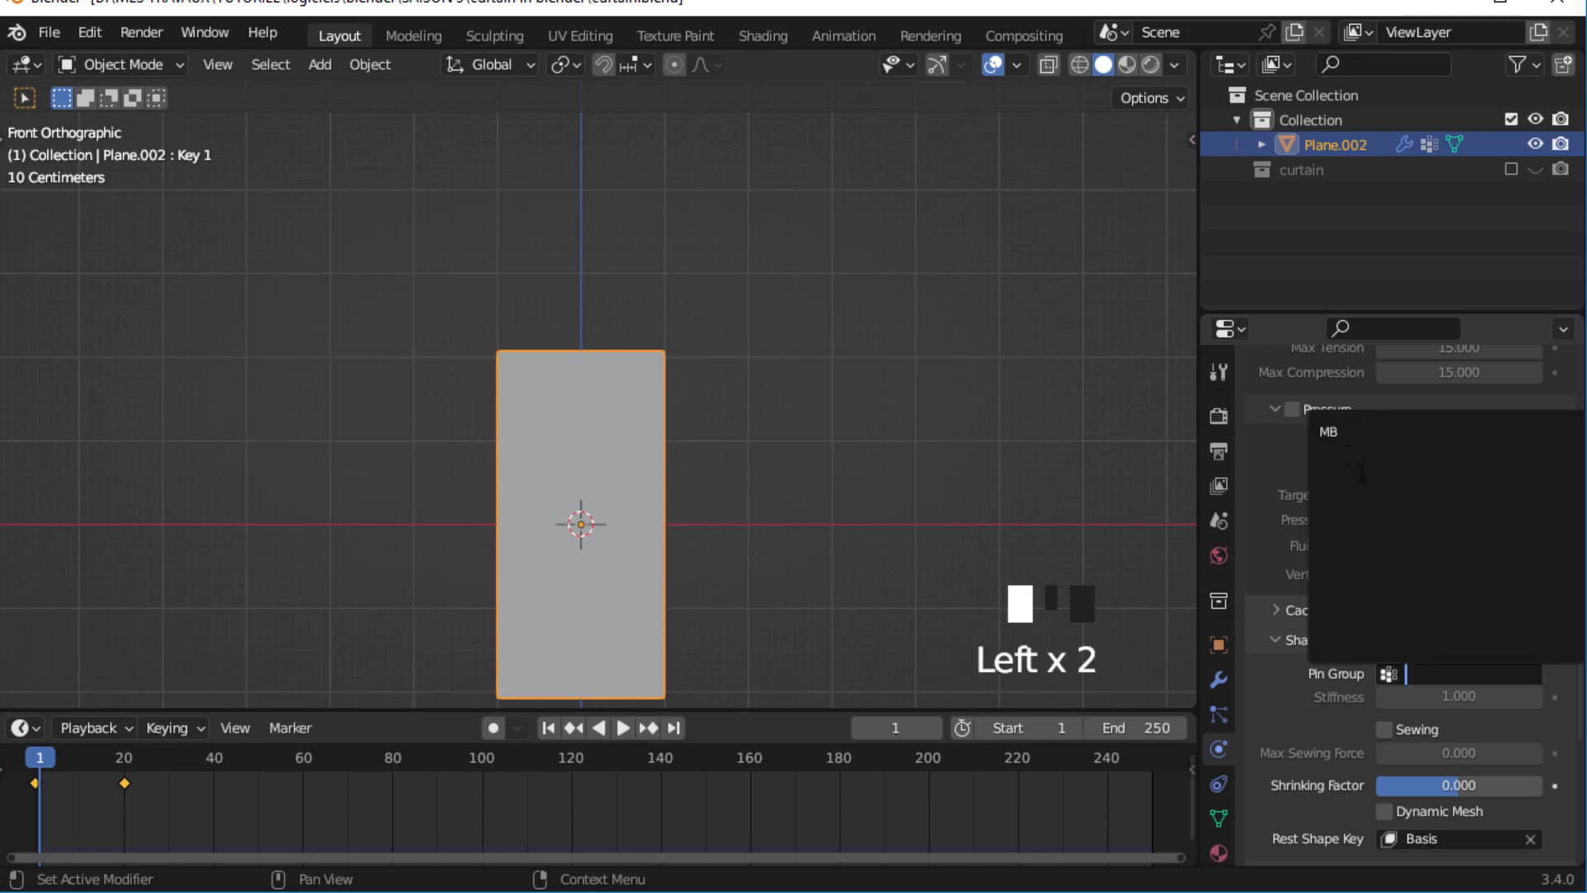
click(1358, 434)
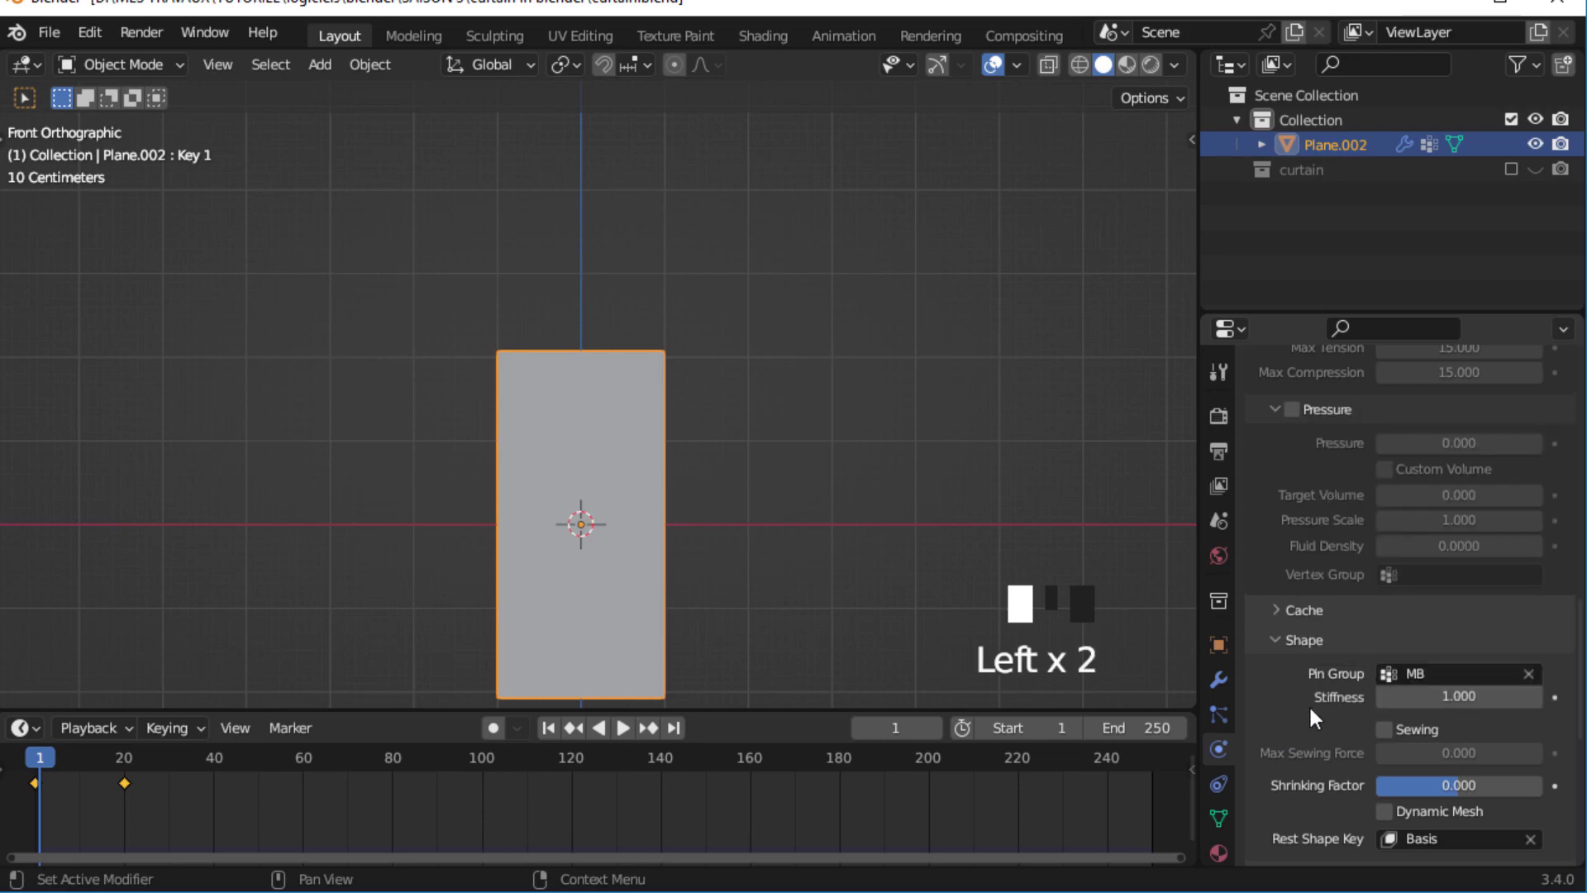
- Play the cloth simulation from frame 1 until the curtain gathers into folds, and stop playback at frame 62
middle_drag(1294, 741, 1294, 628)
middle_drag(1294, 727, 1295, 578)
click(552, 727)
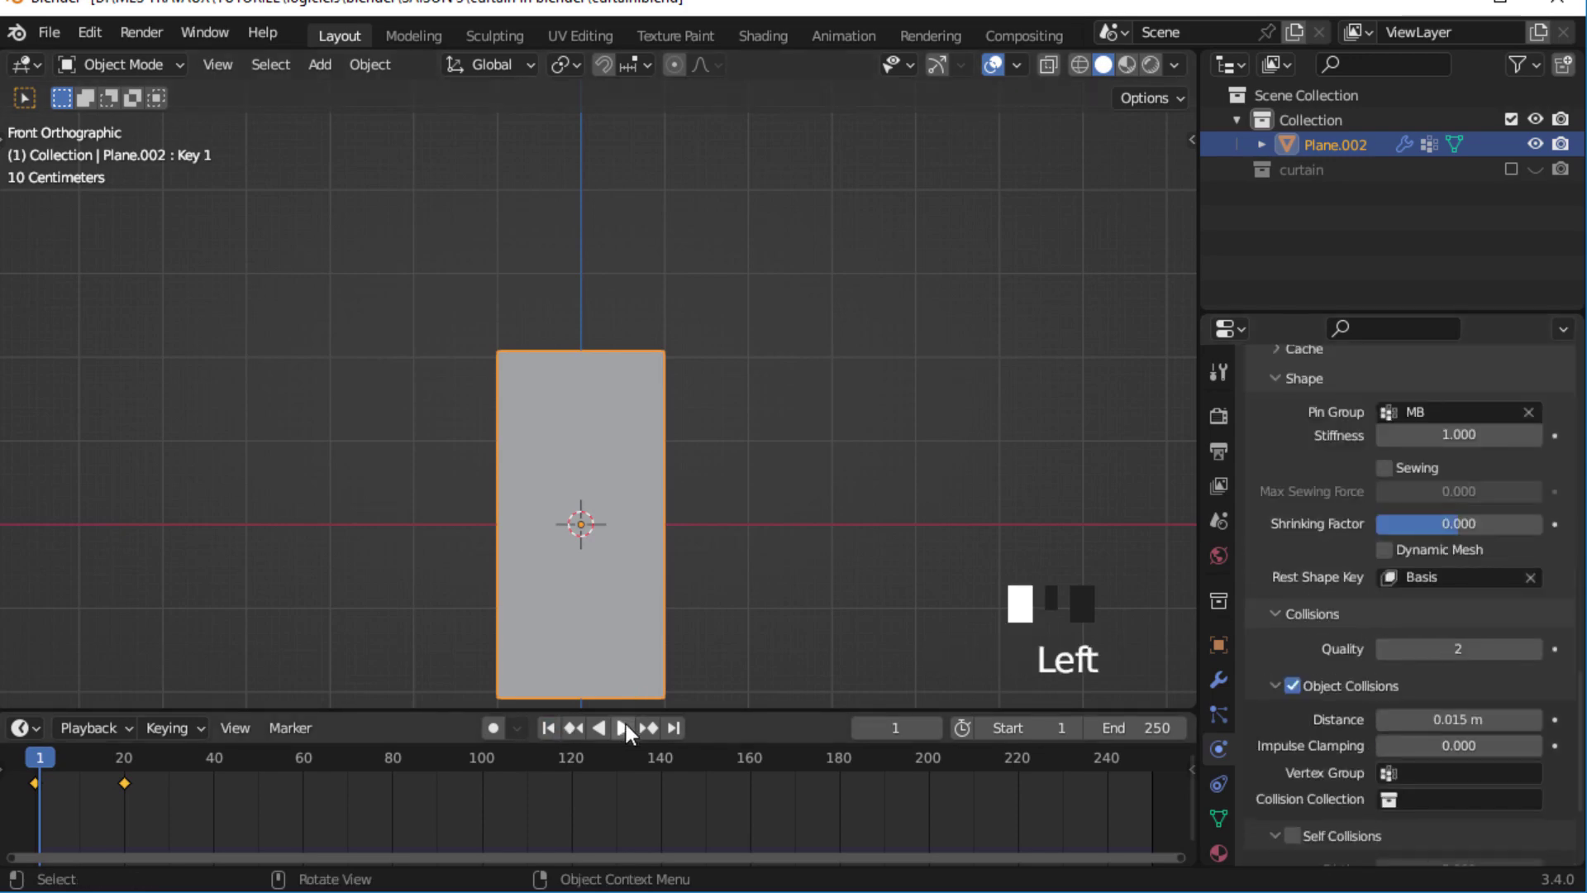
click(622, 727)
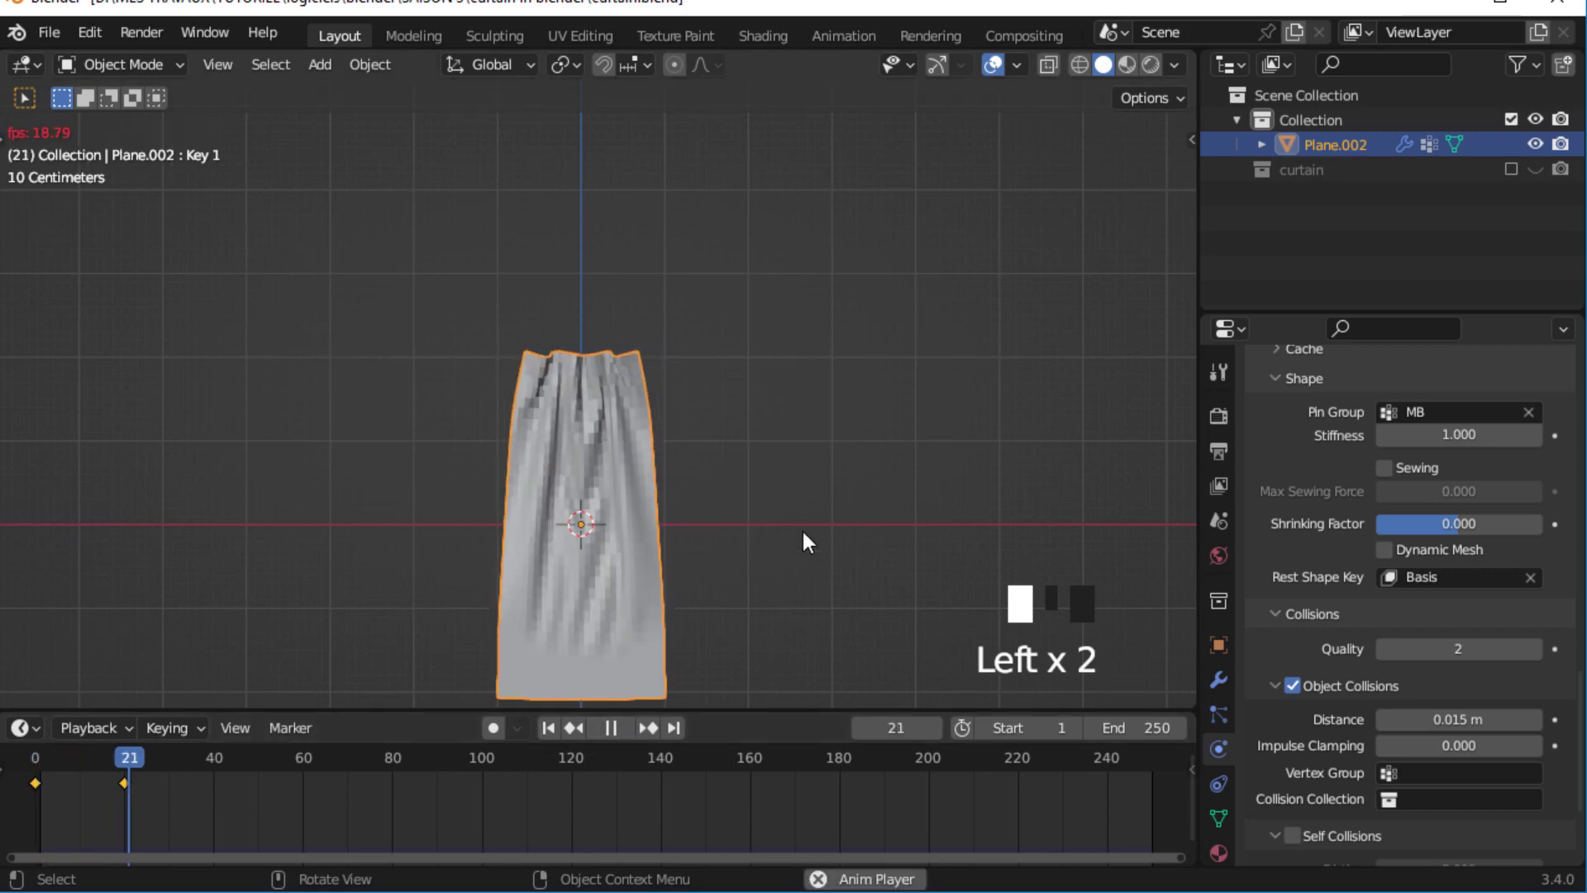
click(611, 727)
middle_drag(767, 414, 653, 488)
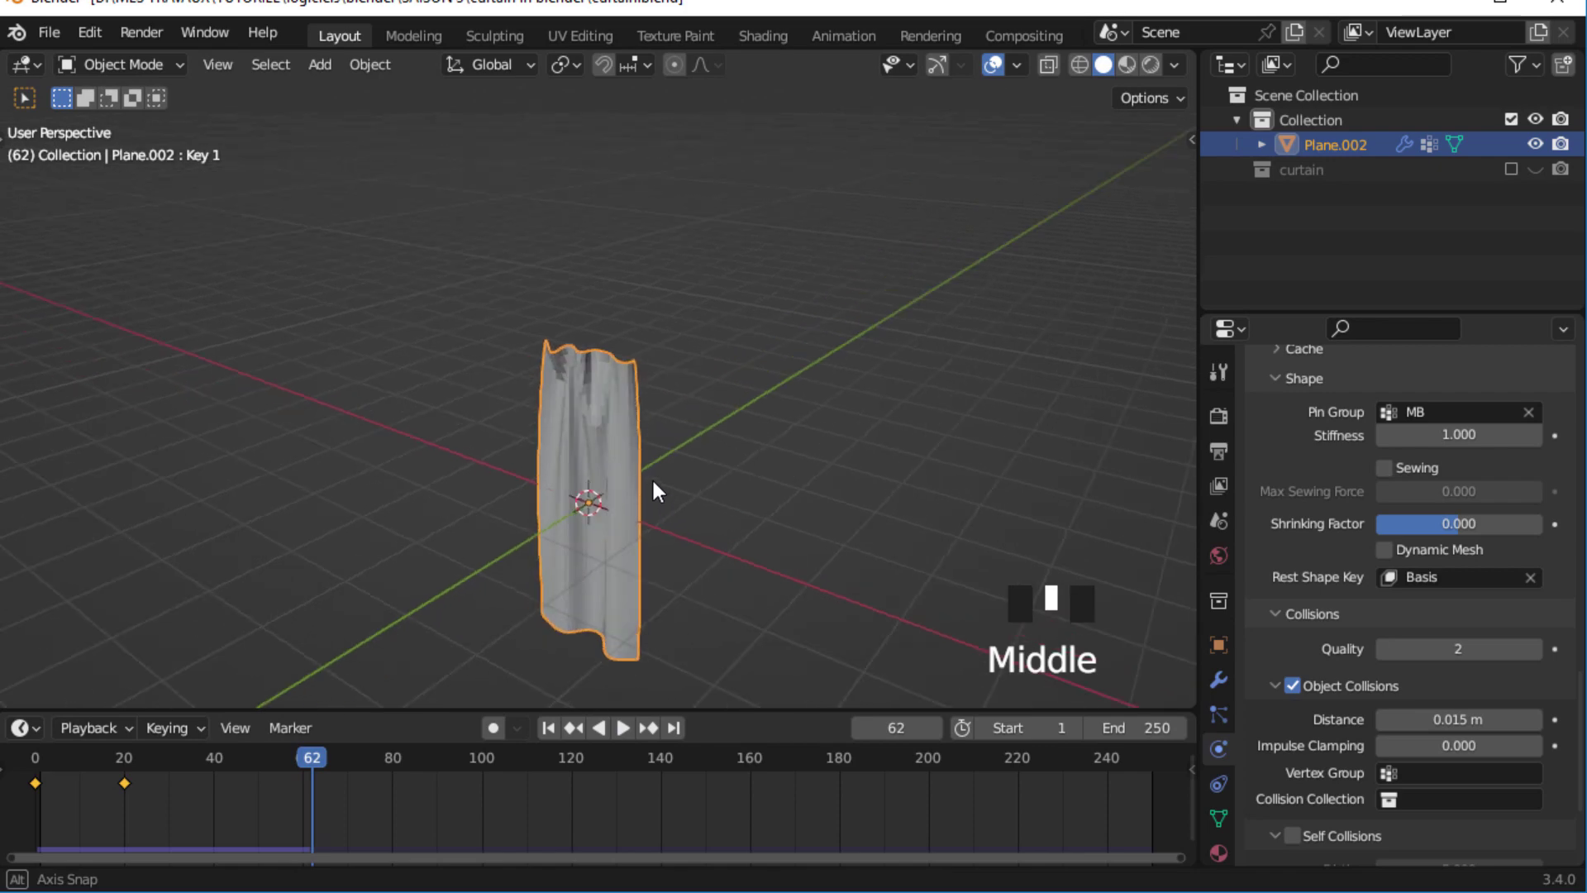
- Set the timeline to frame 52 and apply all of the curtain's shape keys
click(1219, 817)
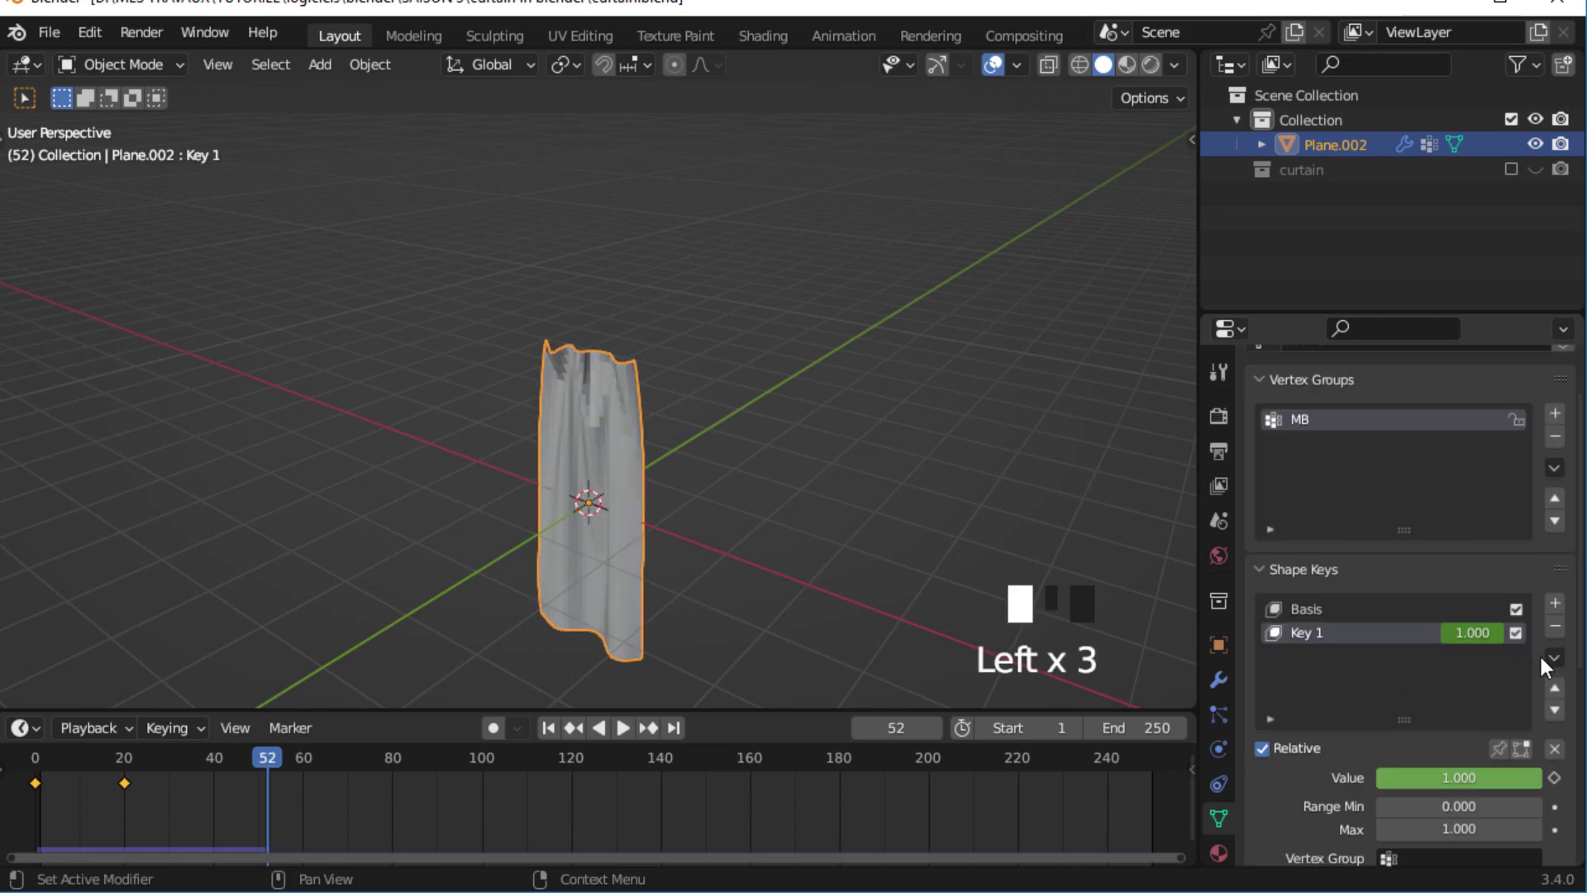
click(1552, 657)
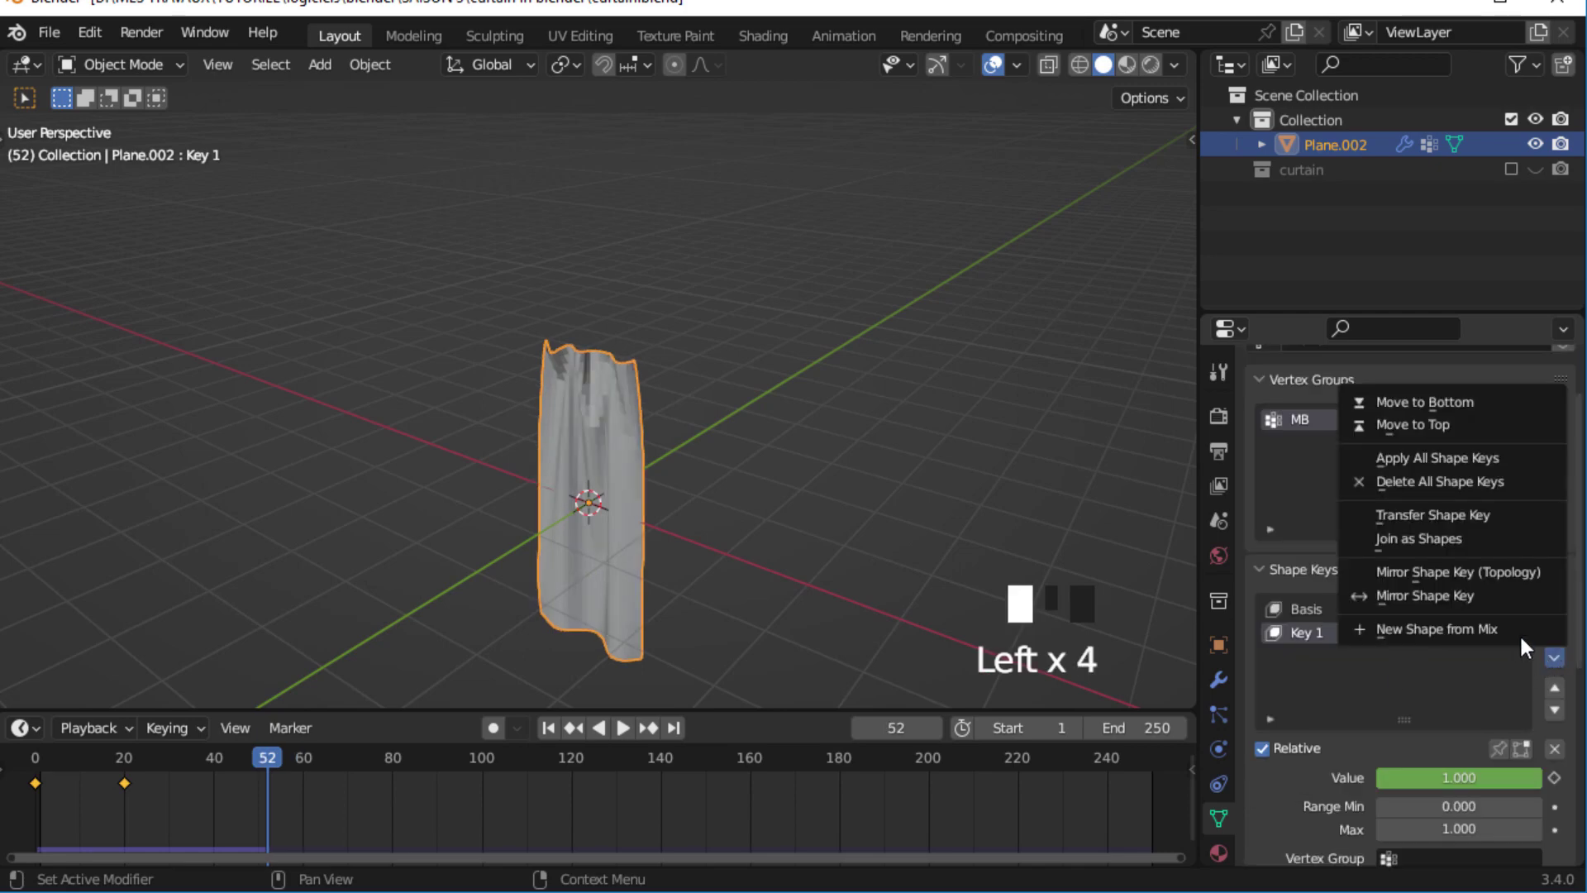
click(1436, 461)
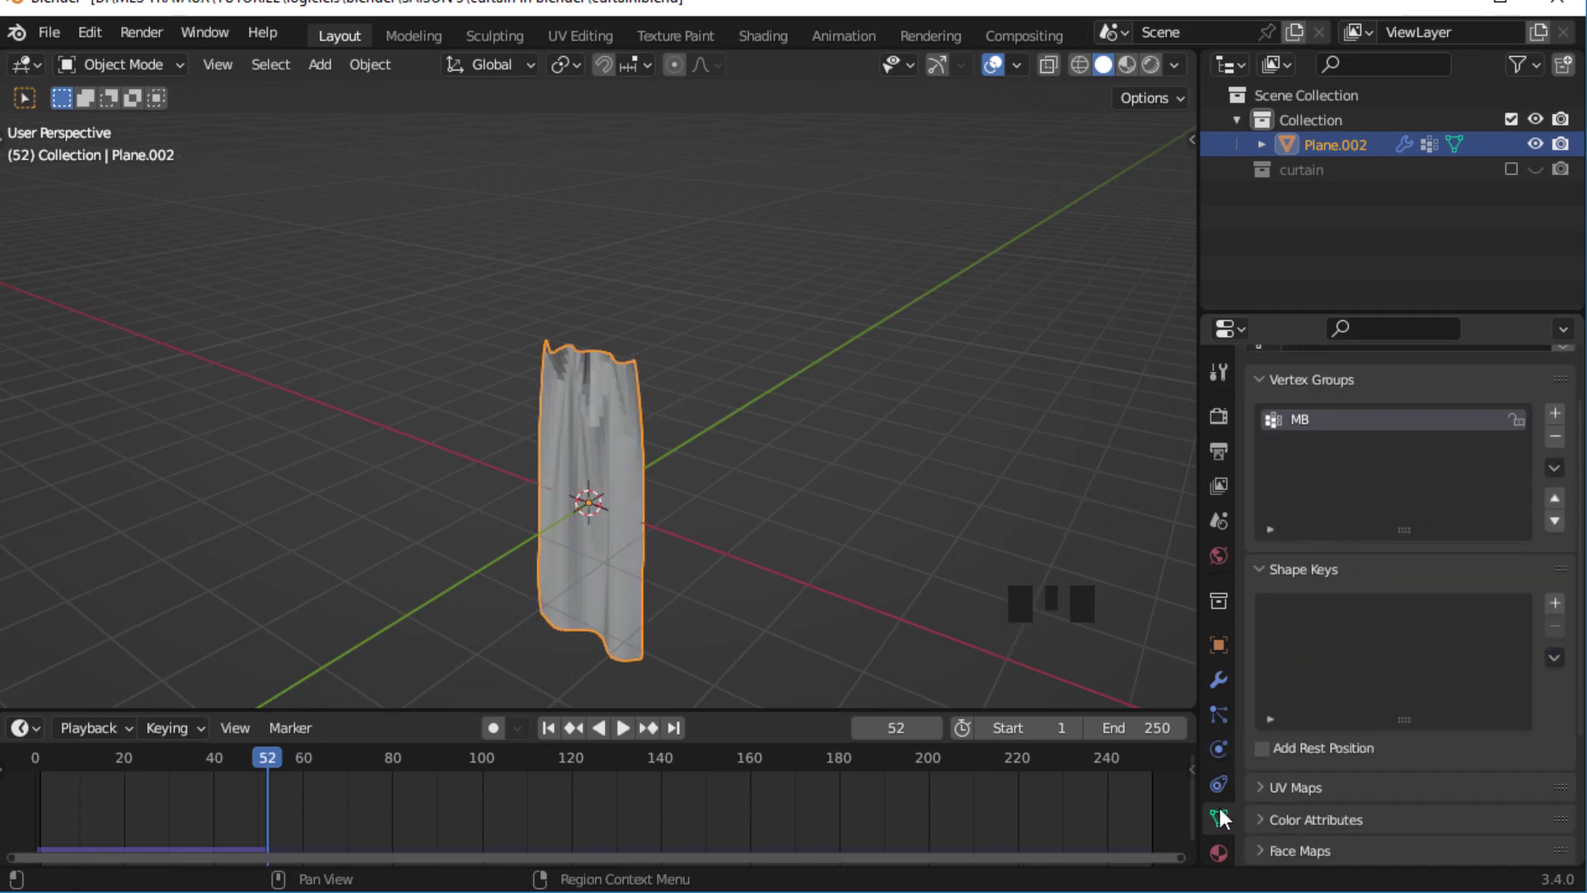
- Apply the Cloth modifier to the curtain mesh
middle_drag(1218, 759, 1228, 686)
click(1218, 620)
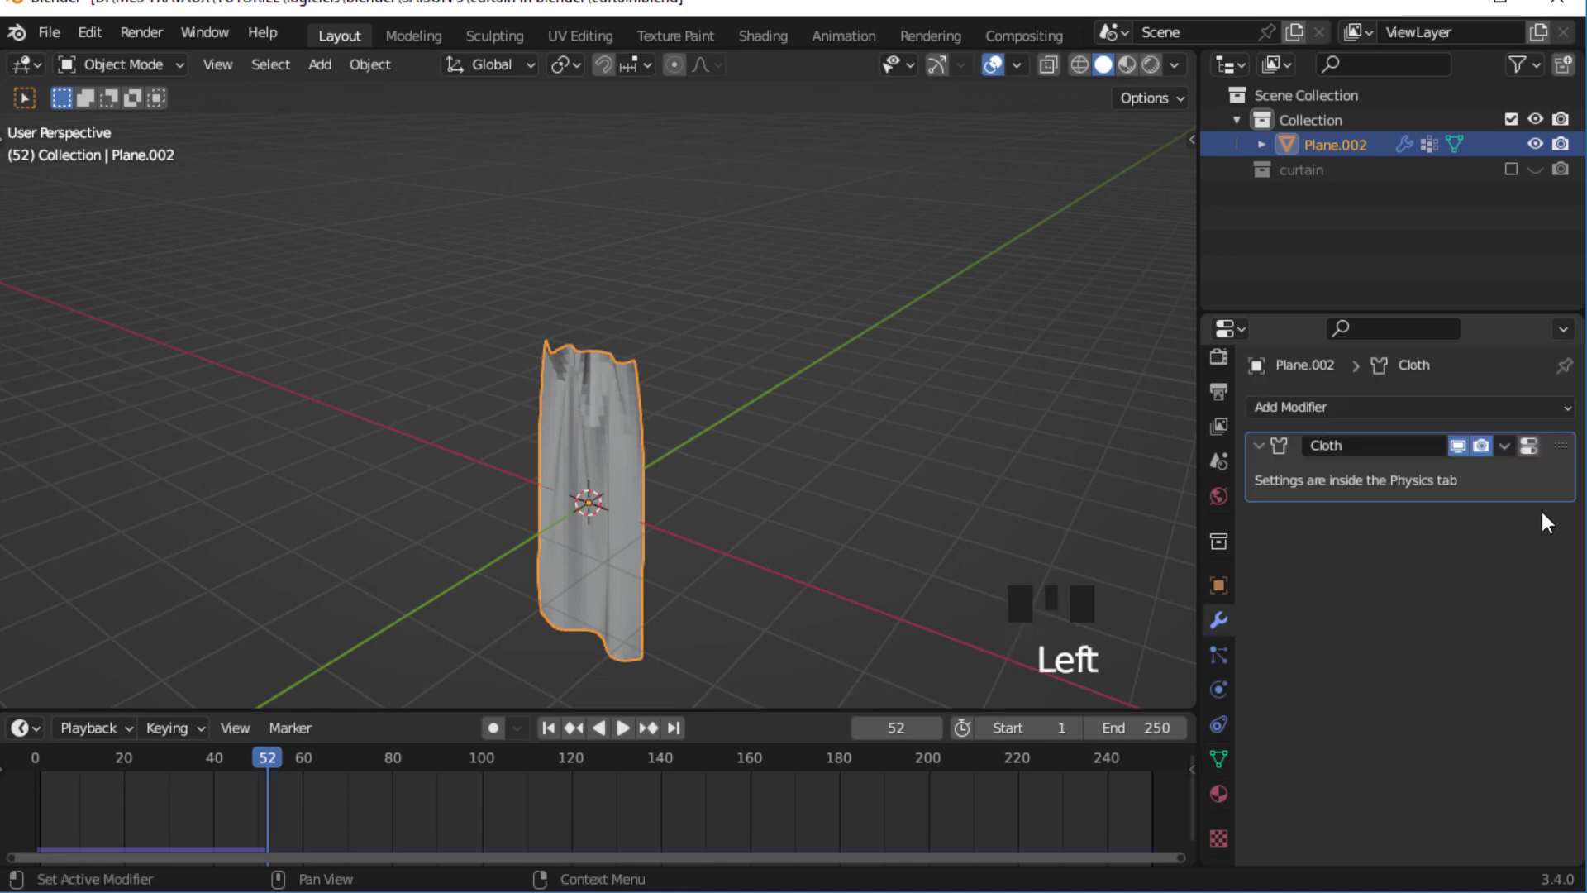
click(1503, 445)
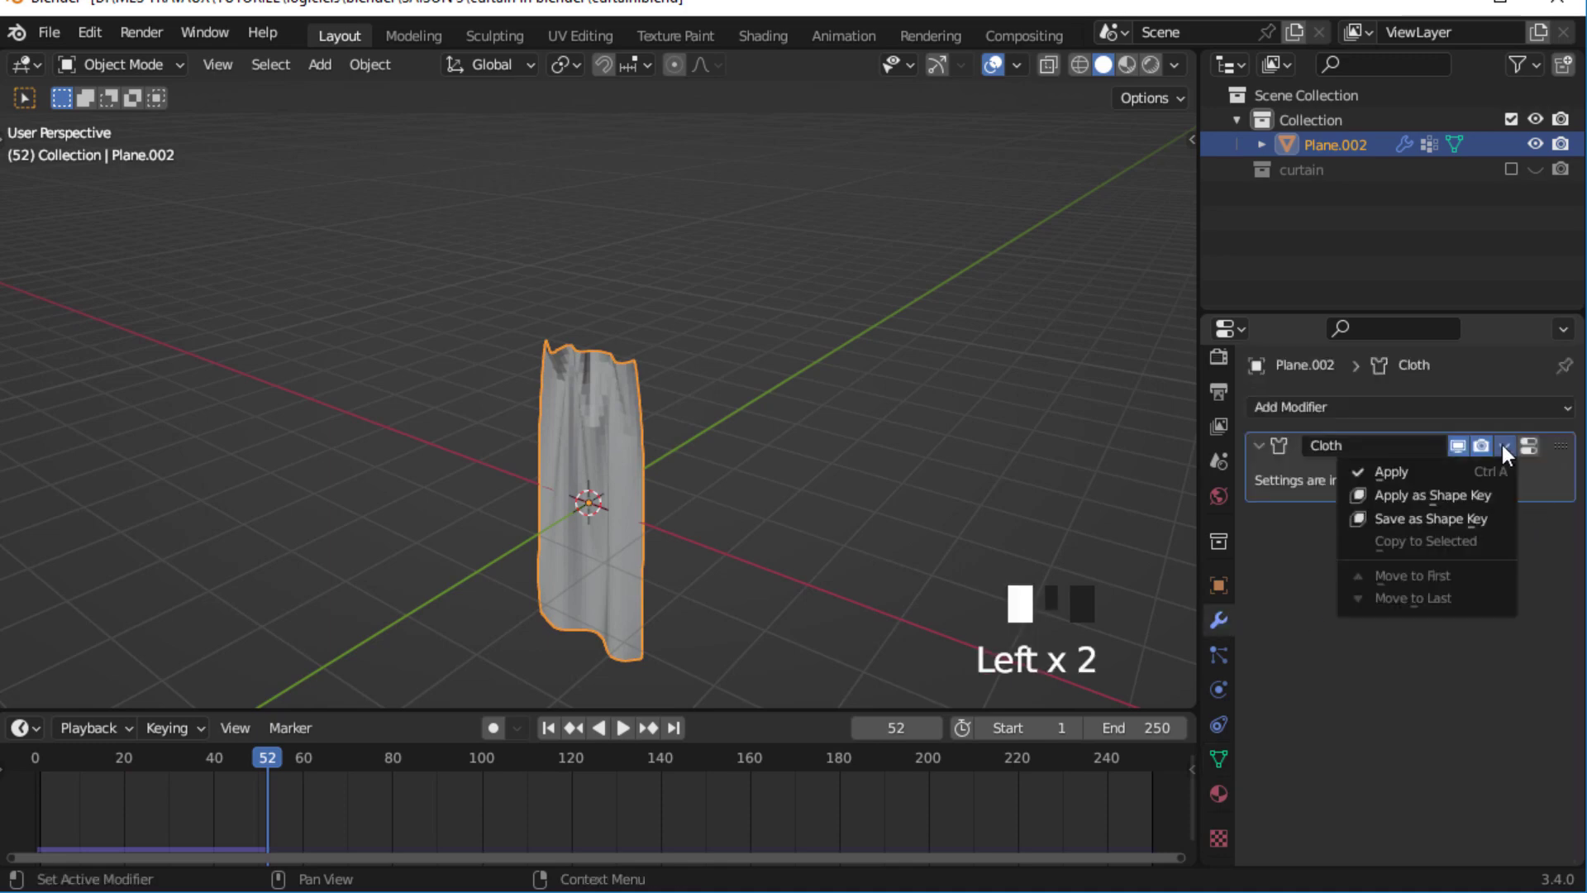
click(1425, 472)
- Shade the curtain smooth
middle_drag(607, 492, 666, 438)
click(664, 435)
right_drag(663, 435, 638, 404)
middle_drag(725, 424, 1016, 443)
- Add a Solidify modifier to the curtain and increase its thickness
click(1416, 408)
click(1157, 803)
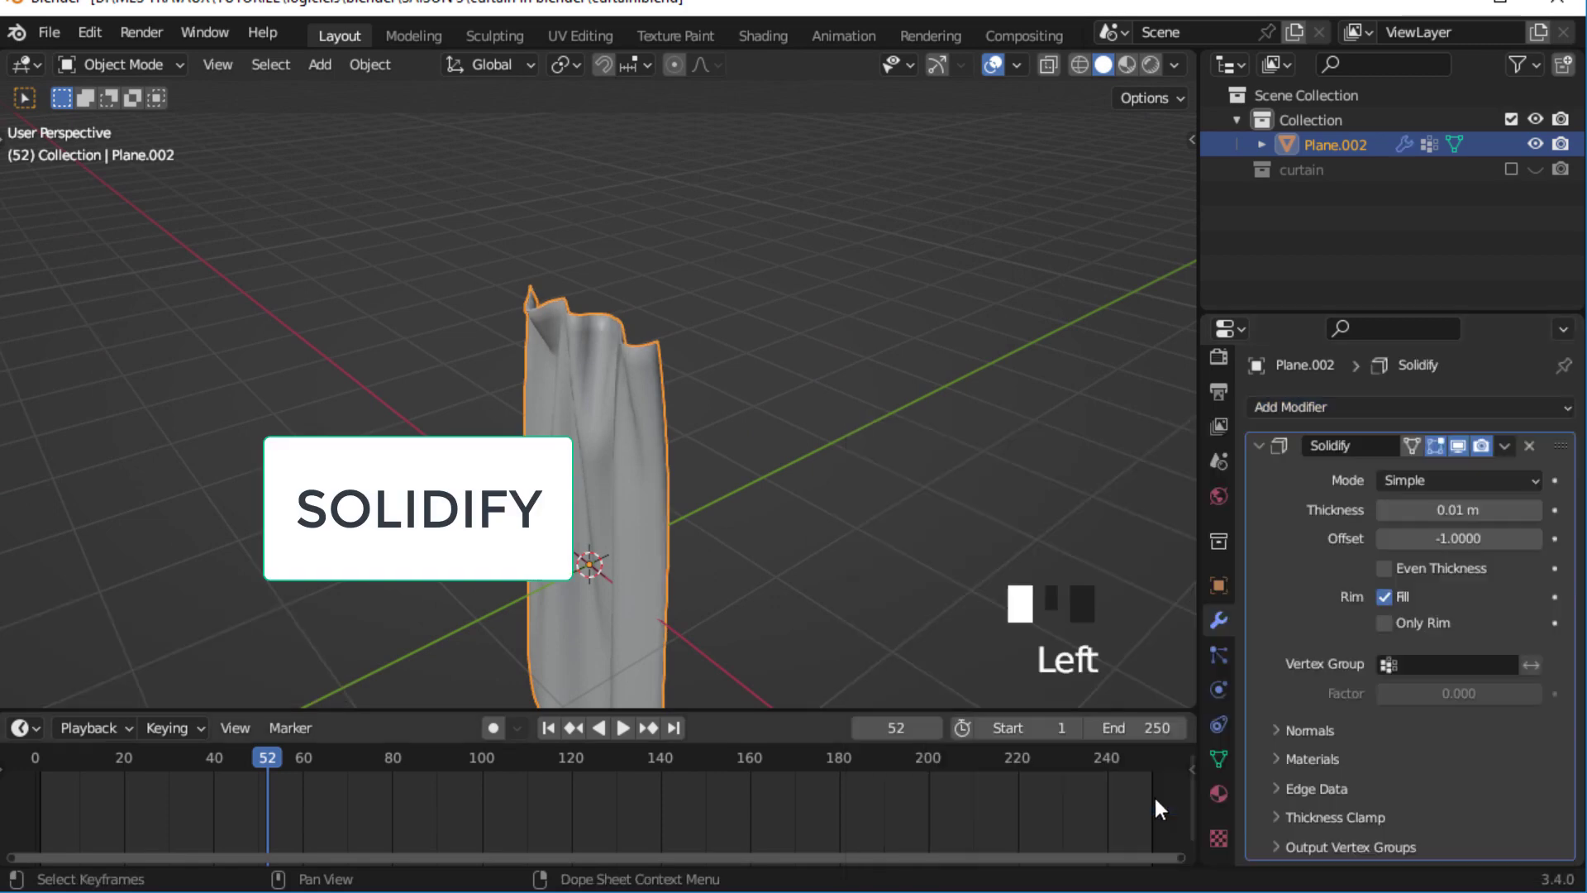
shift+drag(1418, 514, 1453, 514)
middle_drag(685, 467, 649, 455)
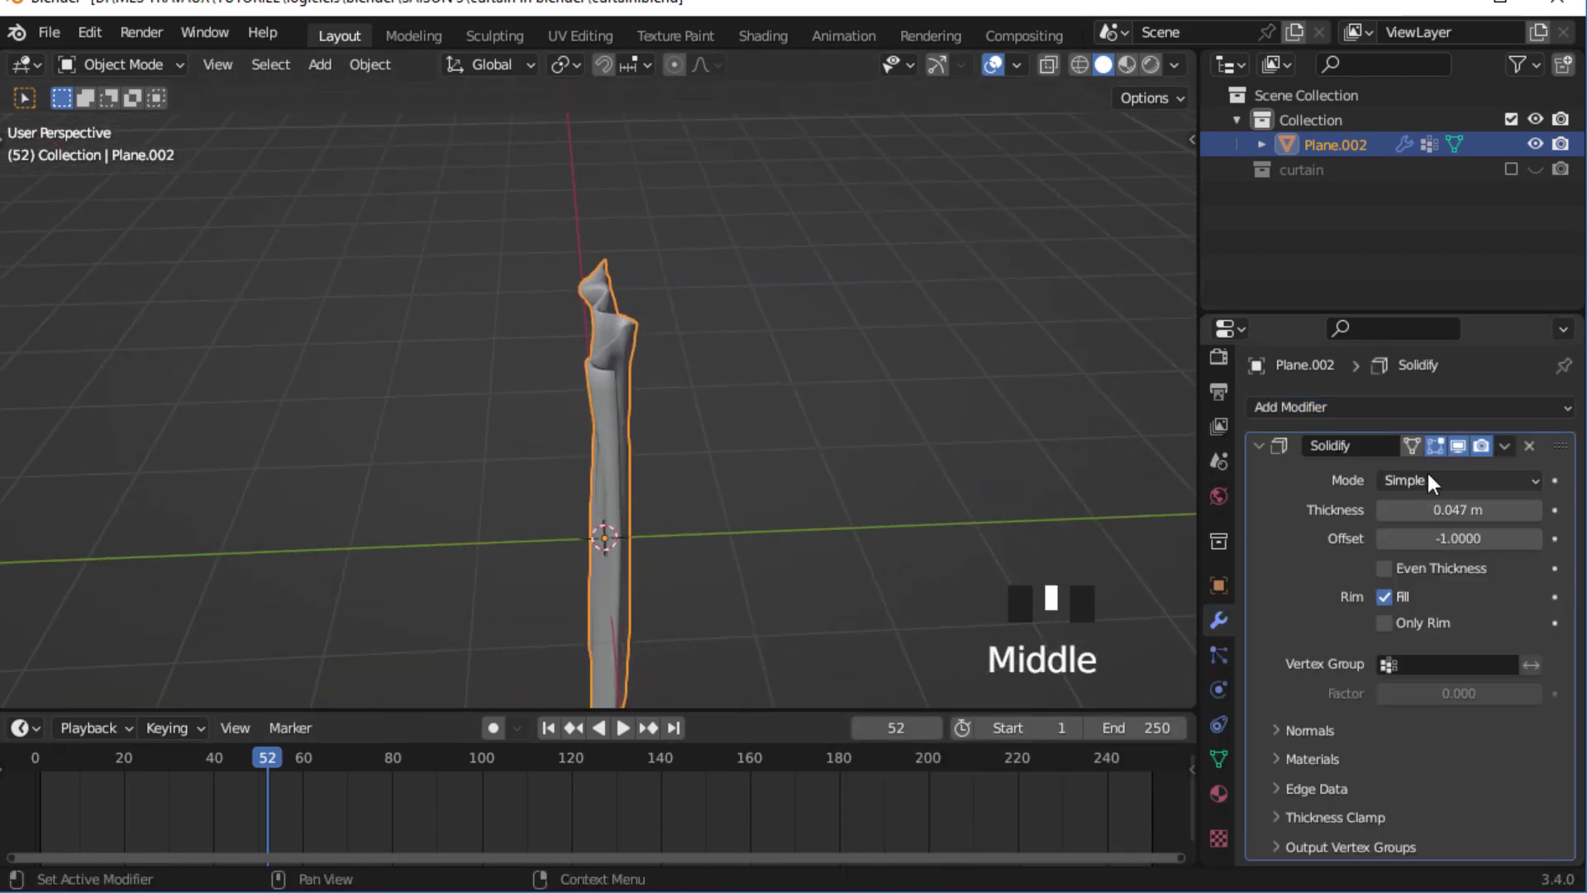
shift+drag(1444, 510, 1481, 510)
- Add a level 1 Subdivision modifier to the curtain and apply the Solidify modifier
middle_drag(934, 468, 728, 413)
click(631, 420)
key(ctrl+1)
click(1503, 446)
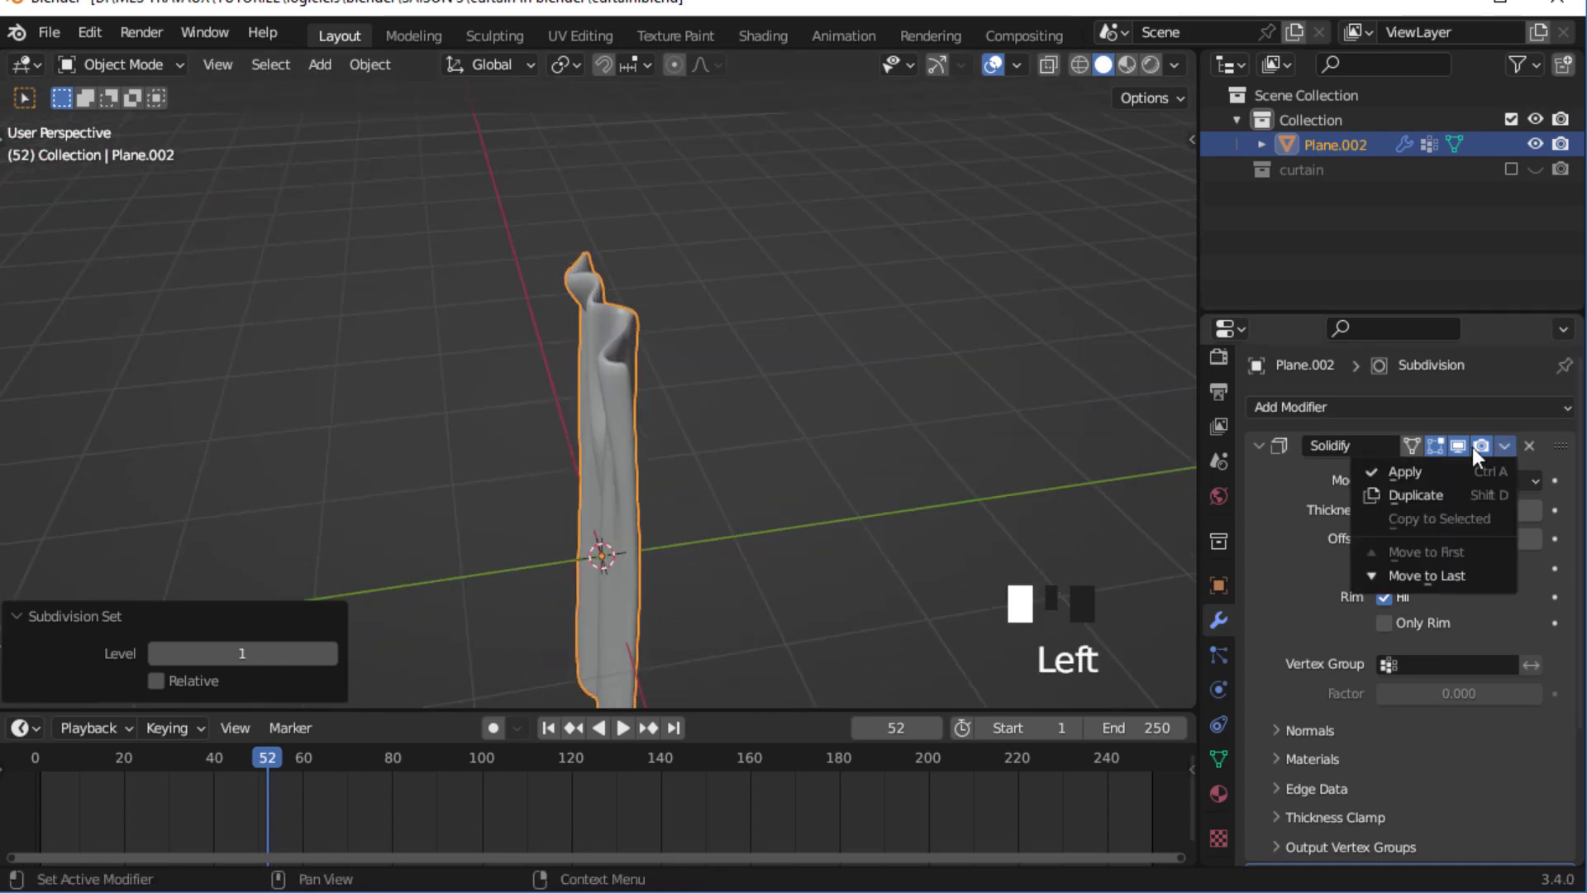
click(1406, 468)
- In Edit Mode with edge selection, mark the edge loops along the curtain's top rim and side as seams, and save the file
middle_drag(919, 419, 928, 382)
ctrl+middle_drag(821, 429, 682, 423)
key(Tab)
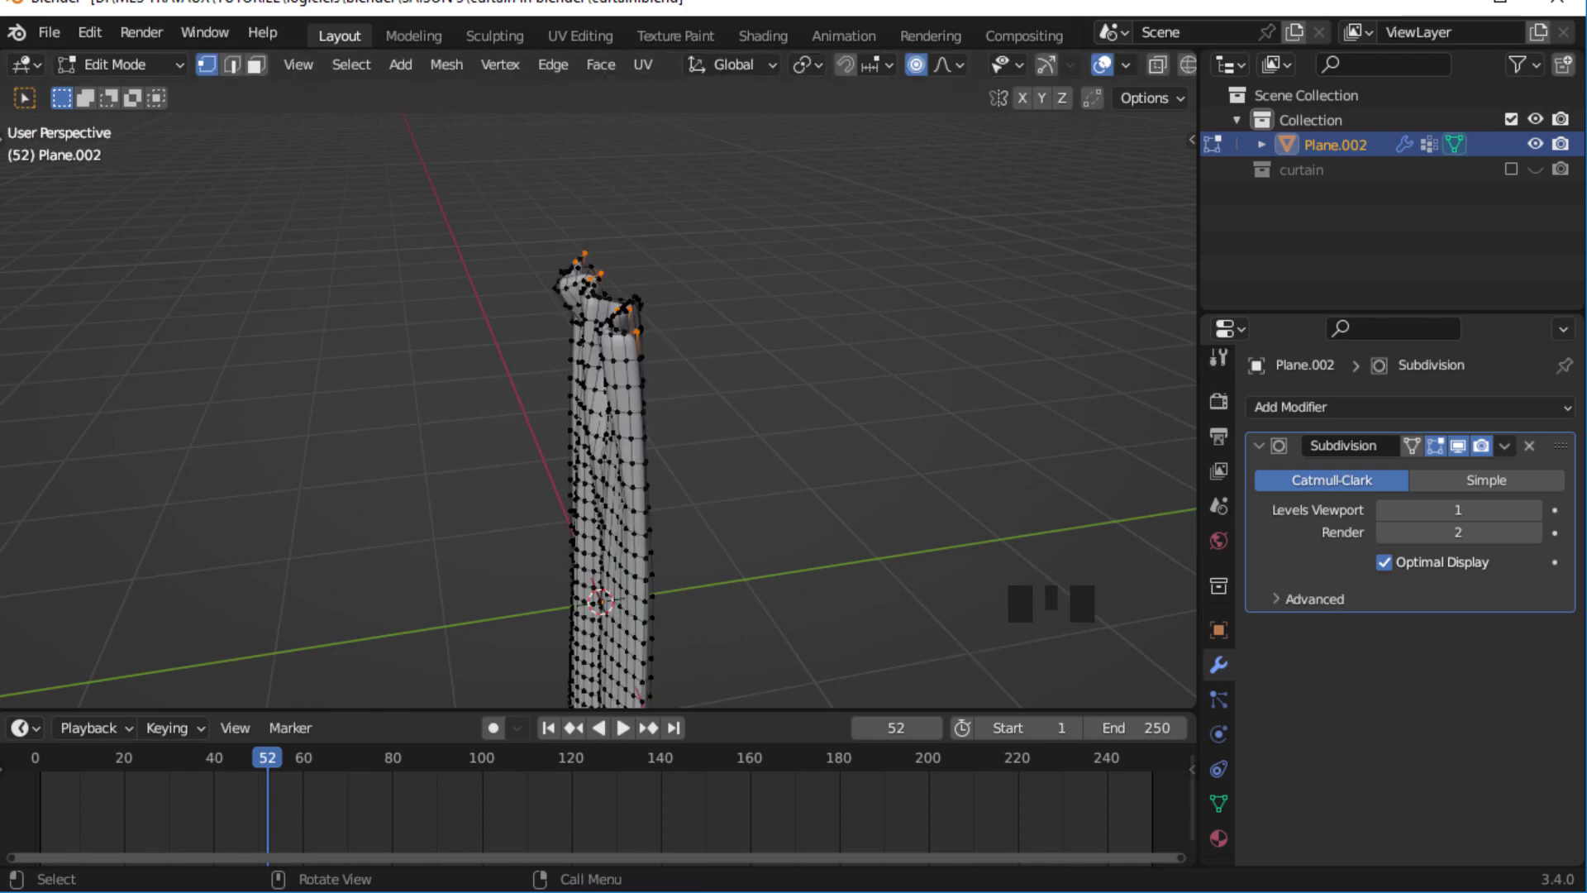
click(232, 65)
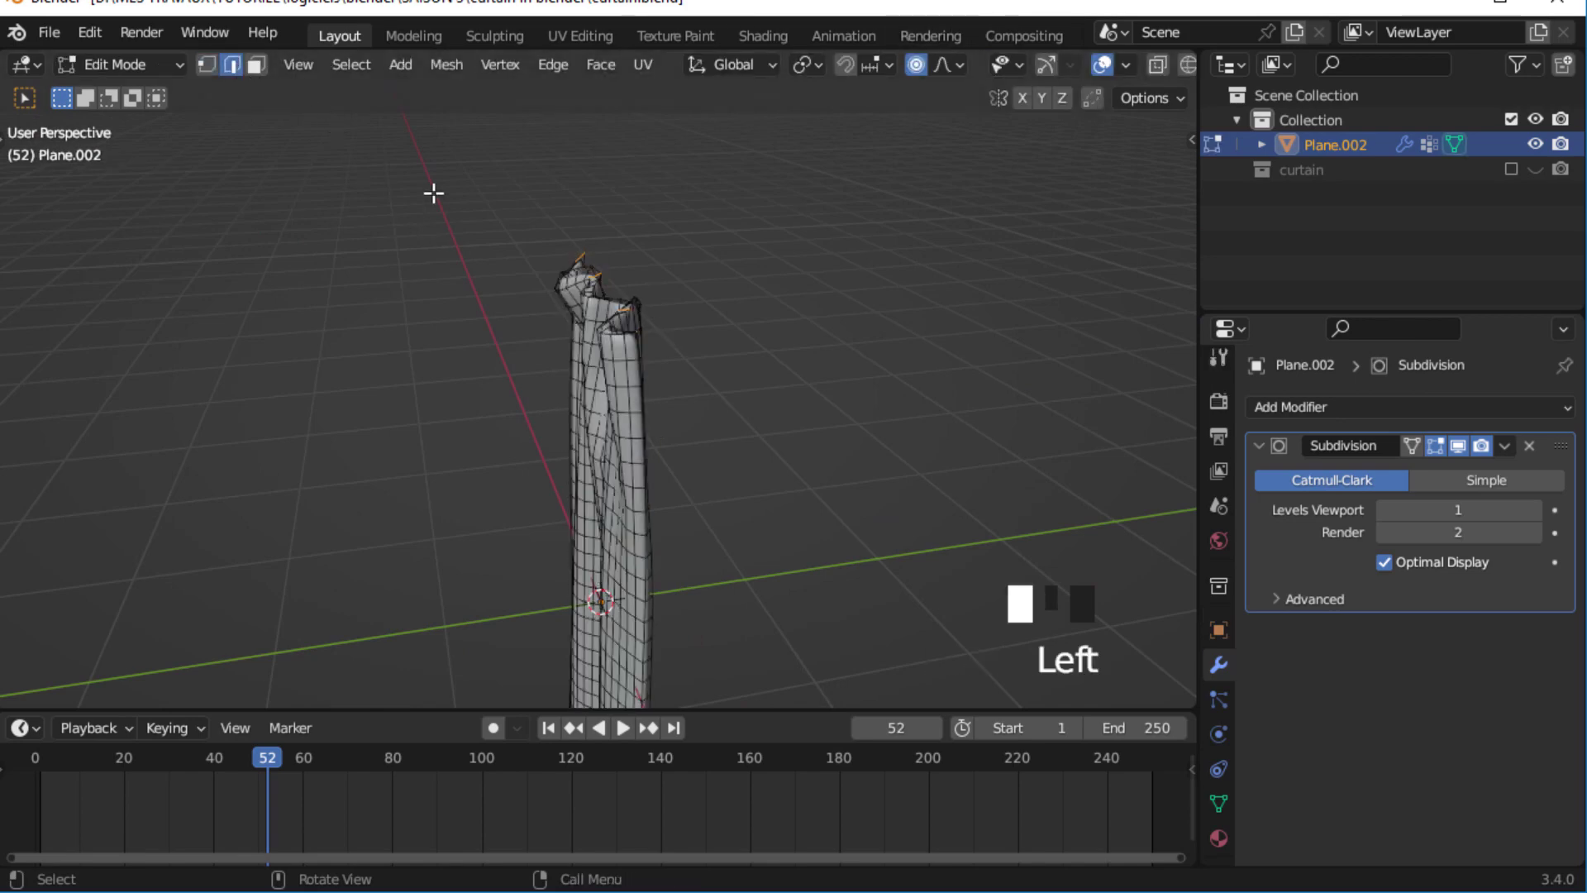
mouse_move(670, 287)
ctrl+middle_down()
mouse_move(669, 272)
mouse_move(670, 287)
ctrl+middle_up()
middle_click(722, 240)
middle_drag(723, 241, 495, 343)
click(489, 348)
alt+click(488, 348)
middle_drag(477, 417, 526, 392)
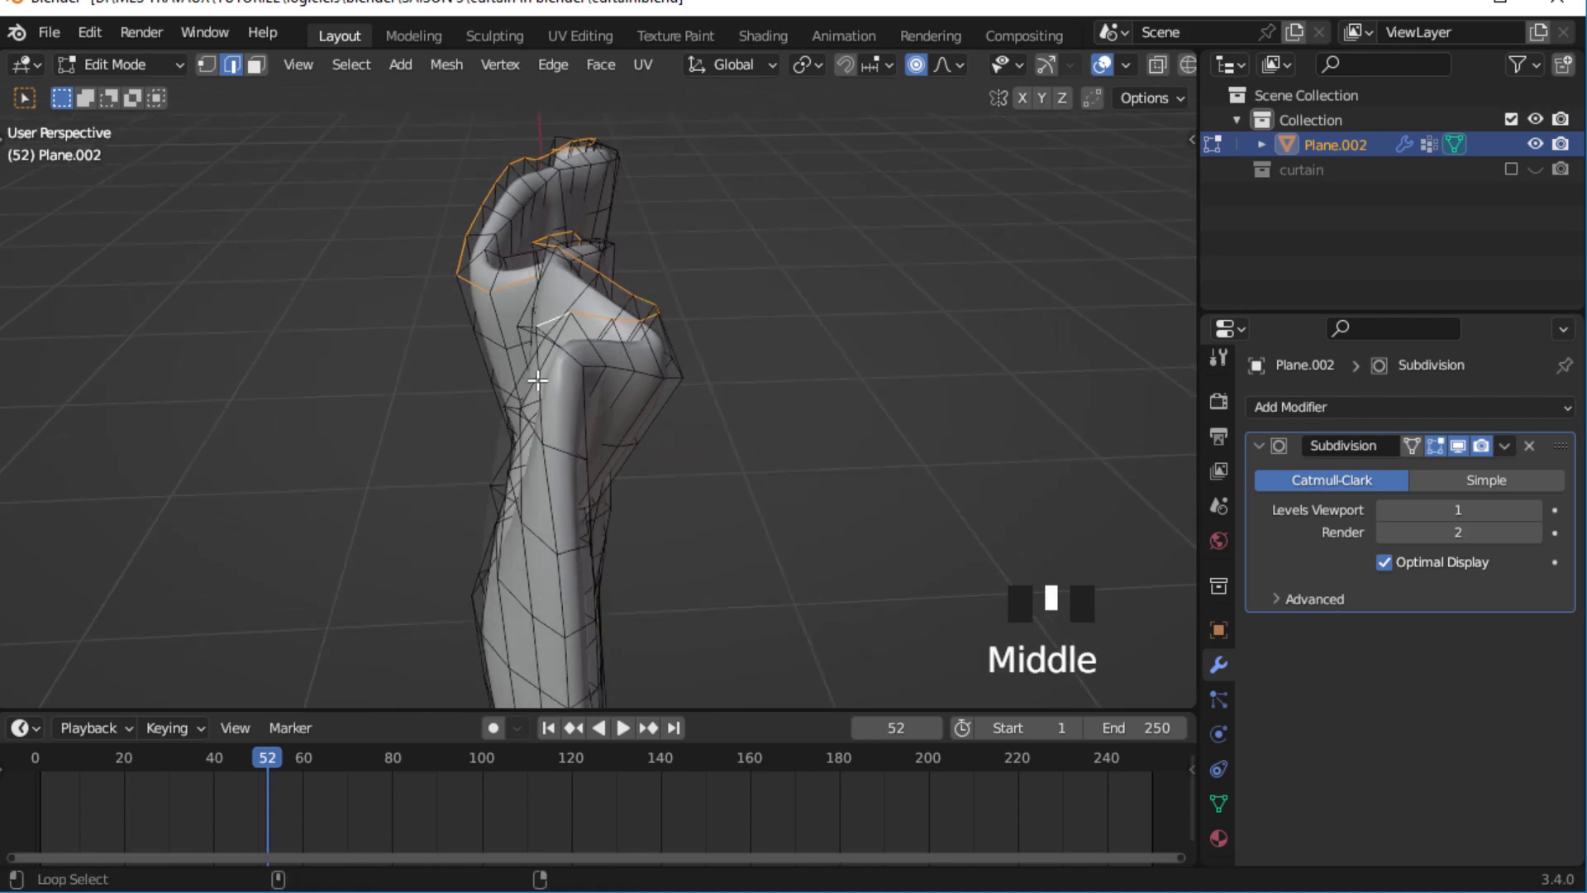
alt+shift+click(622, 379)
middle_drag(622, 379, 603, 414)
key(ctrl+e)
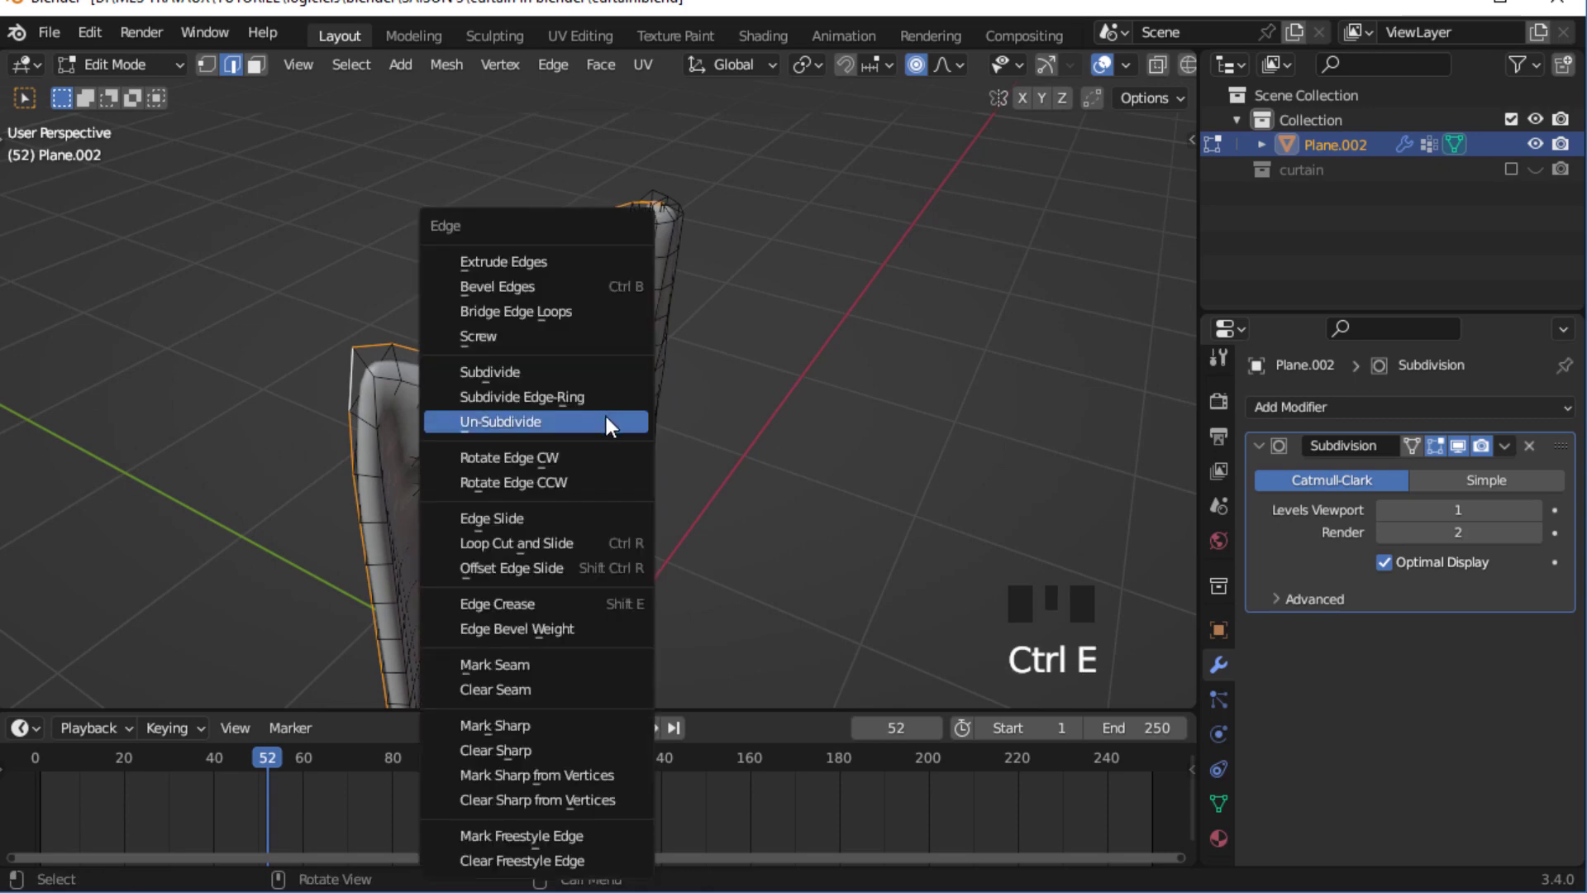
click(483, 661)
key(ctrl+s)
- In the UV Editing workspace, select the whole curtain mesh and unwrap it
ctrl+middle_drag(694, 238, 643, 99)
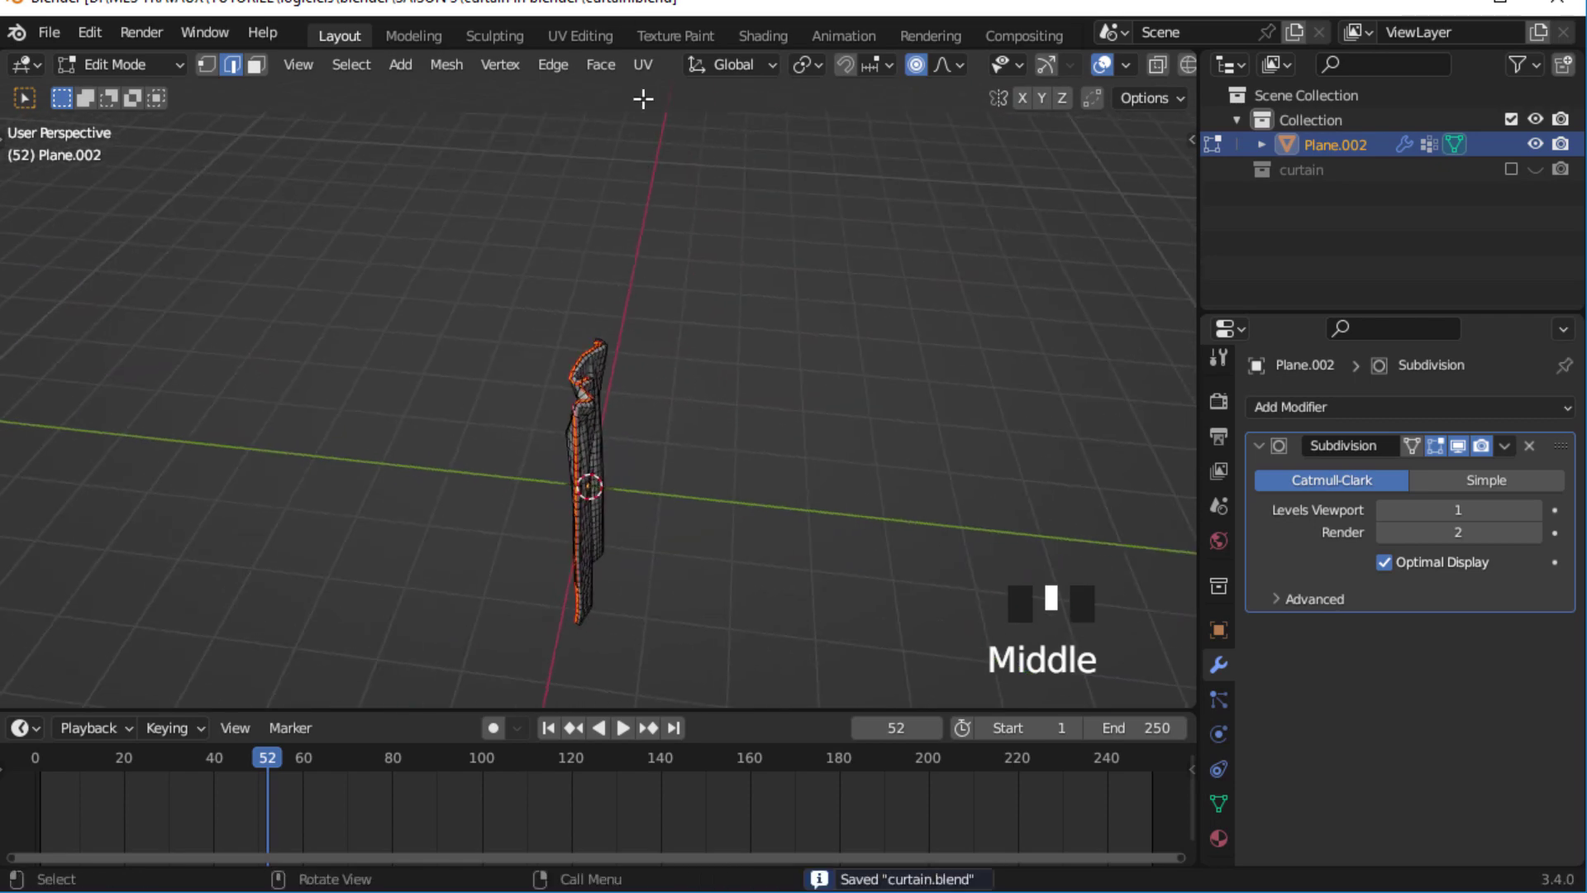
click(581, 35)
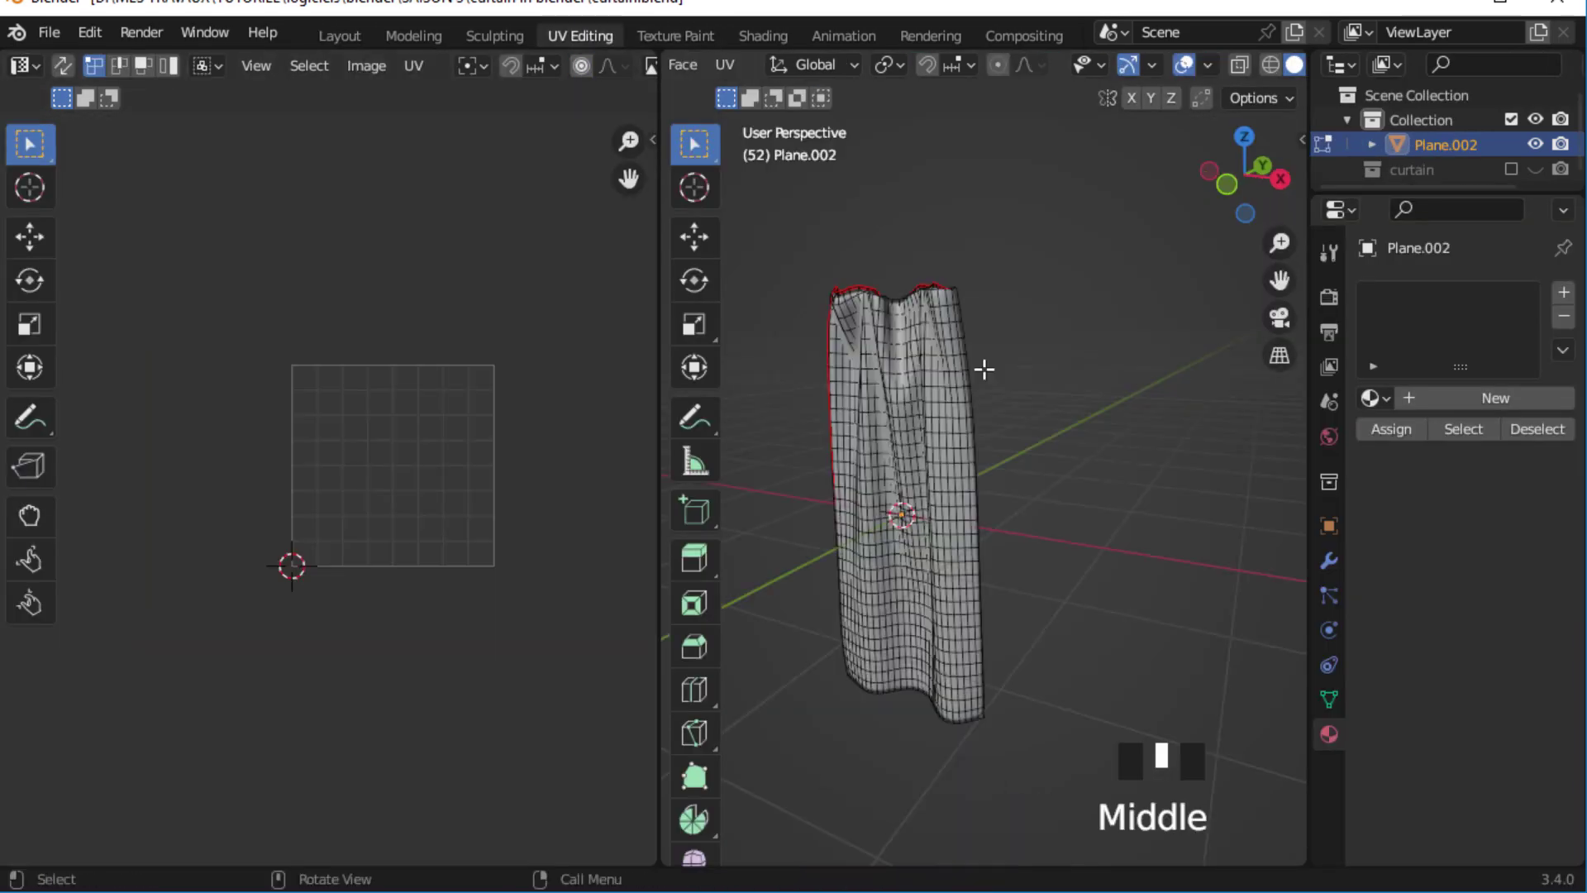
key(a)
middle_drag(910, 392, 987, 399)
key(u)
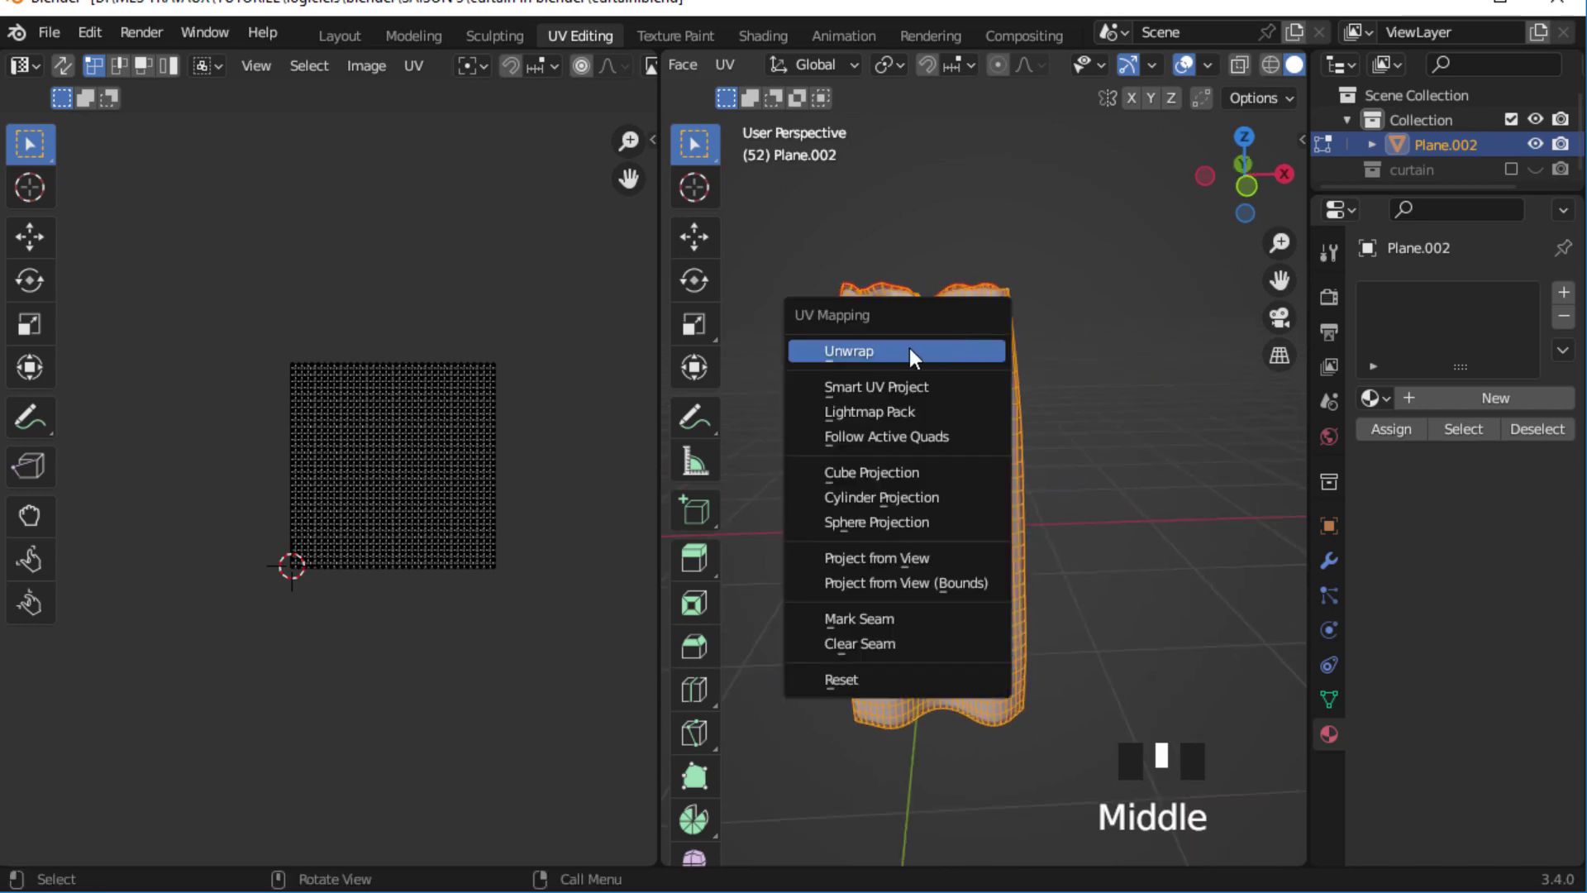
key(u)
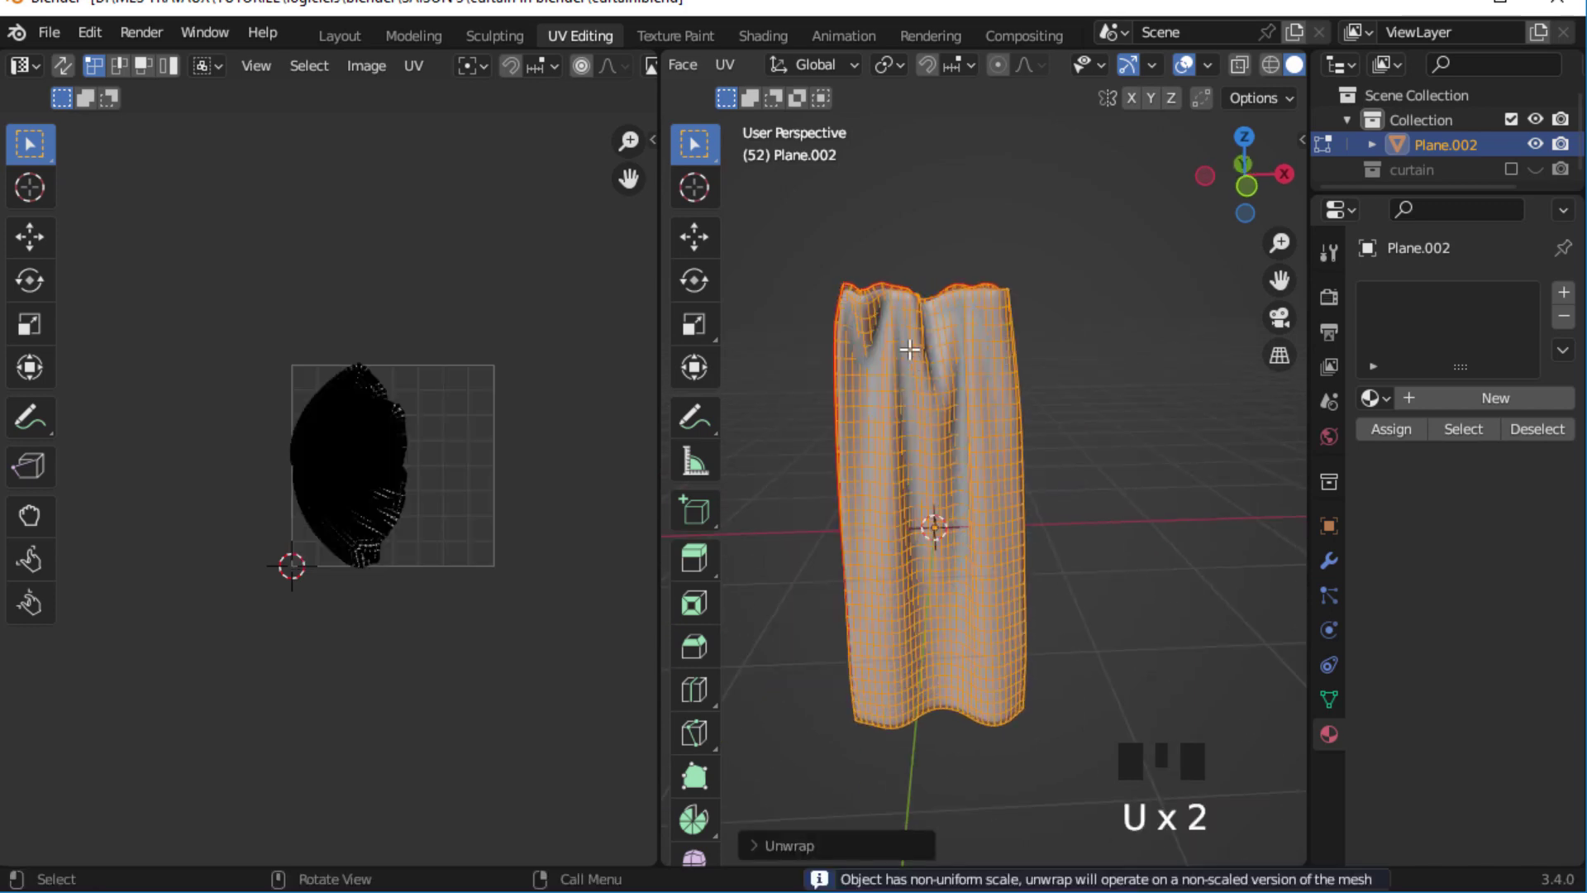
- Open the image cloth 1.jpg behind the curtain's UV layout
scroll(352, 508, up, 1)
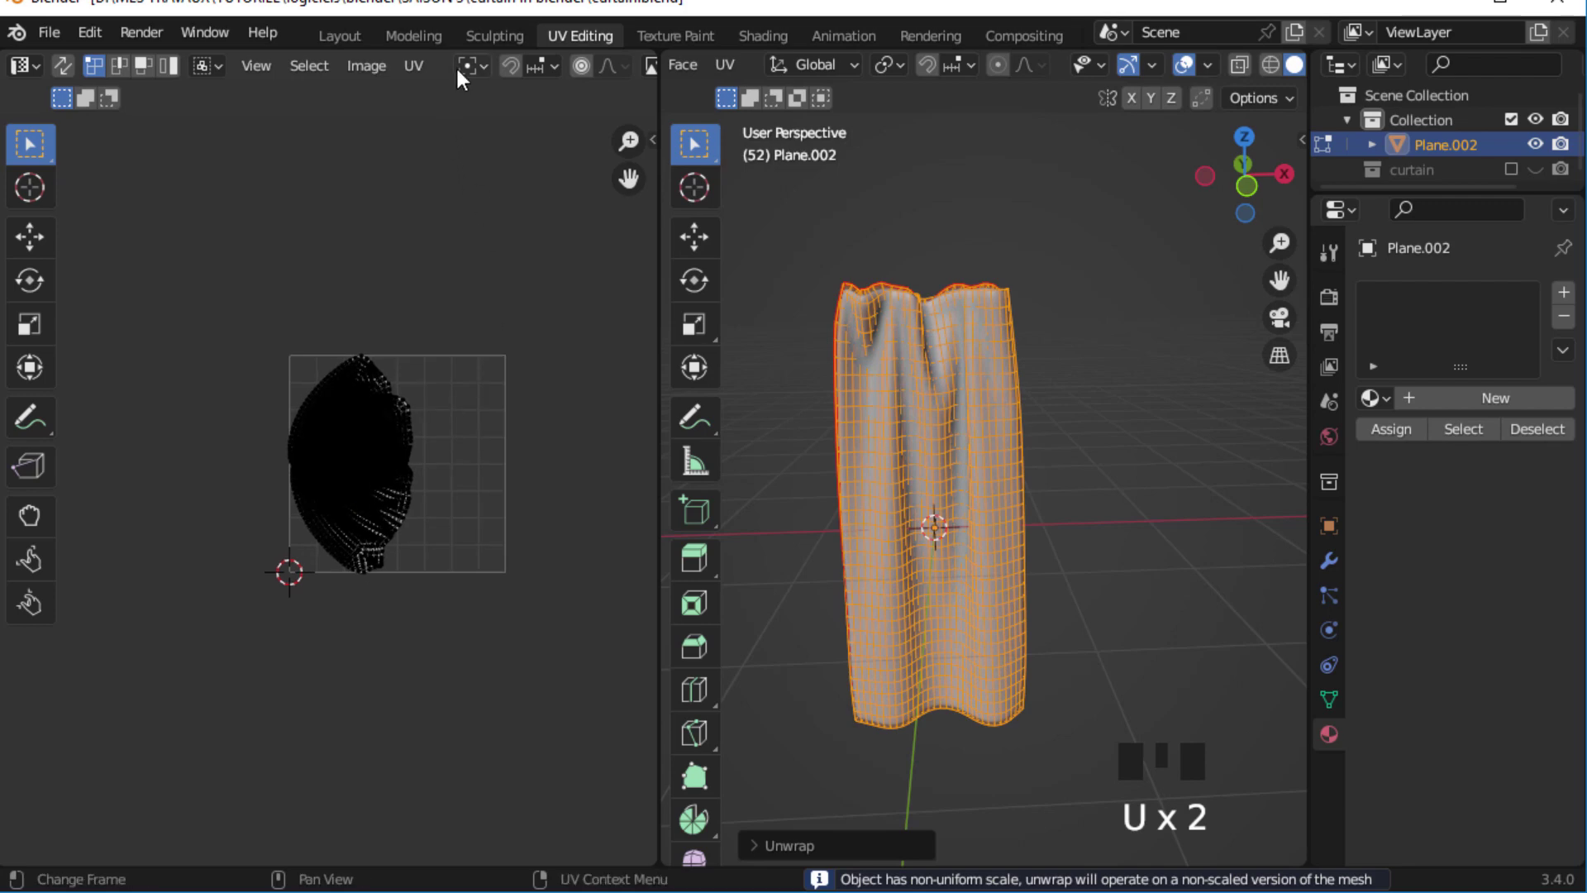
scroll(356, 66, down, 5)
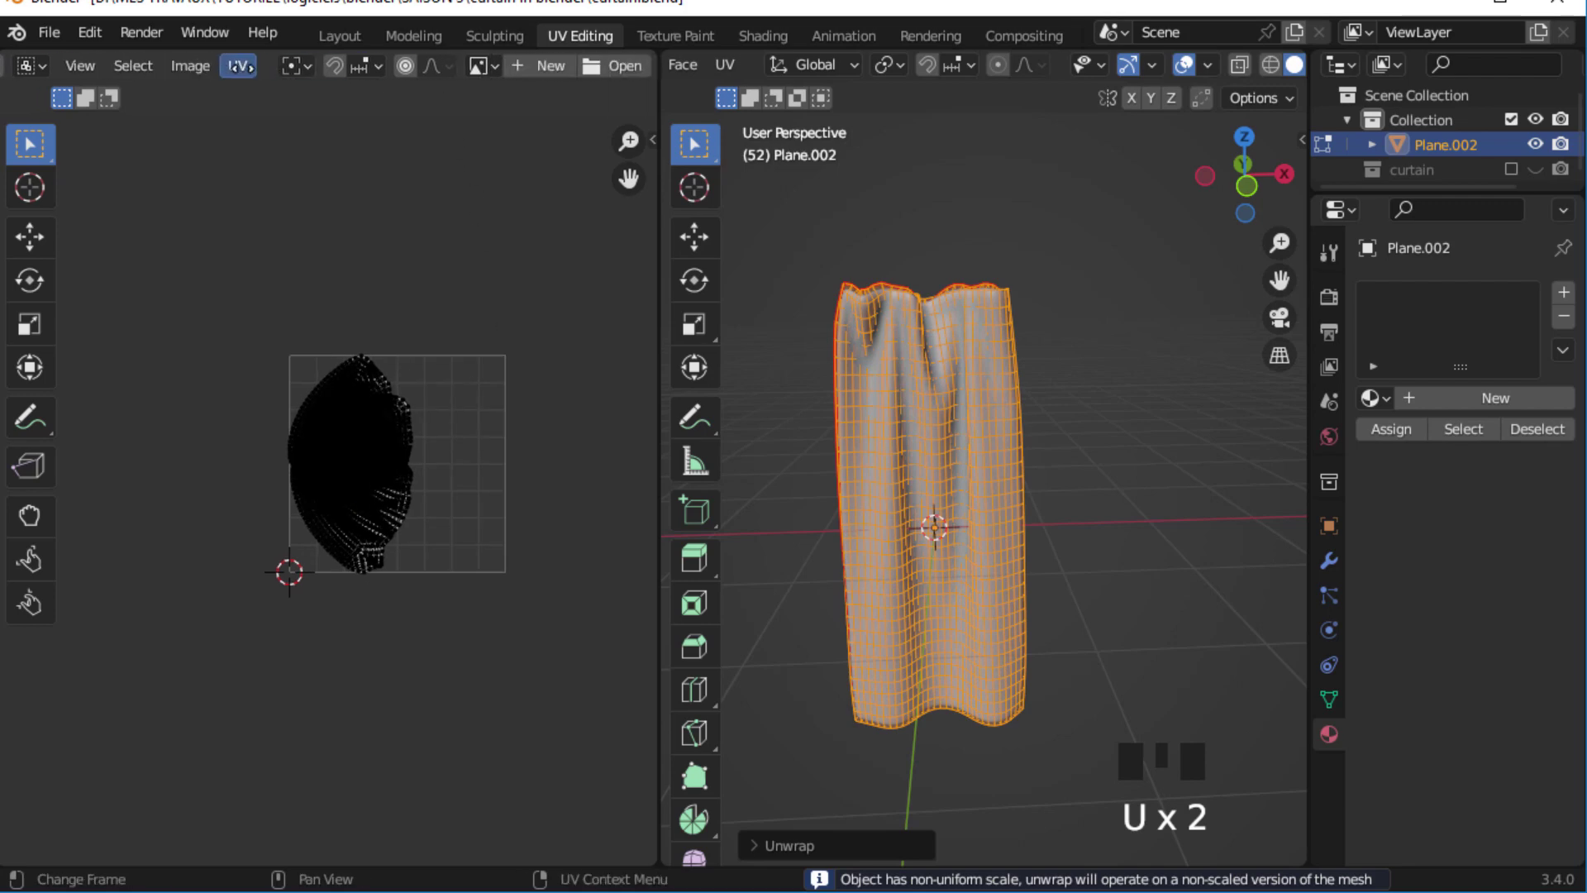
click(597, 71)
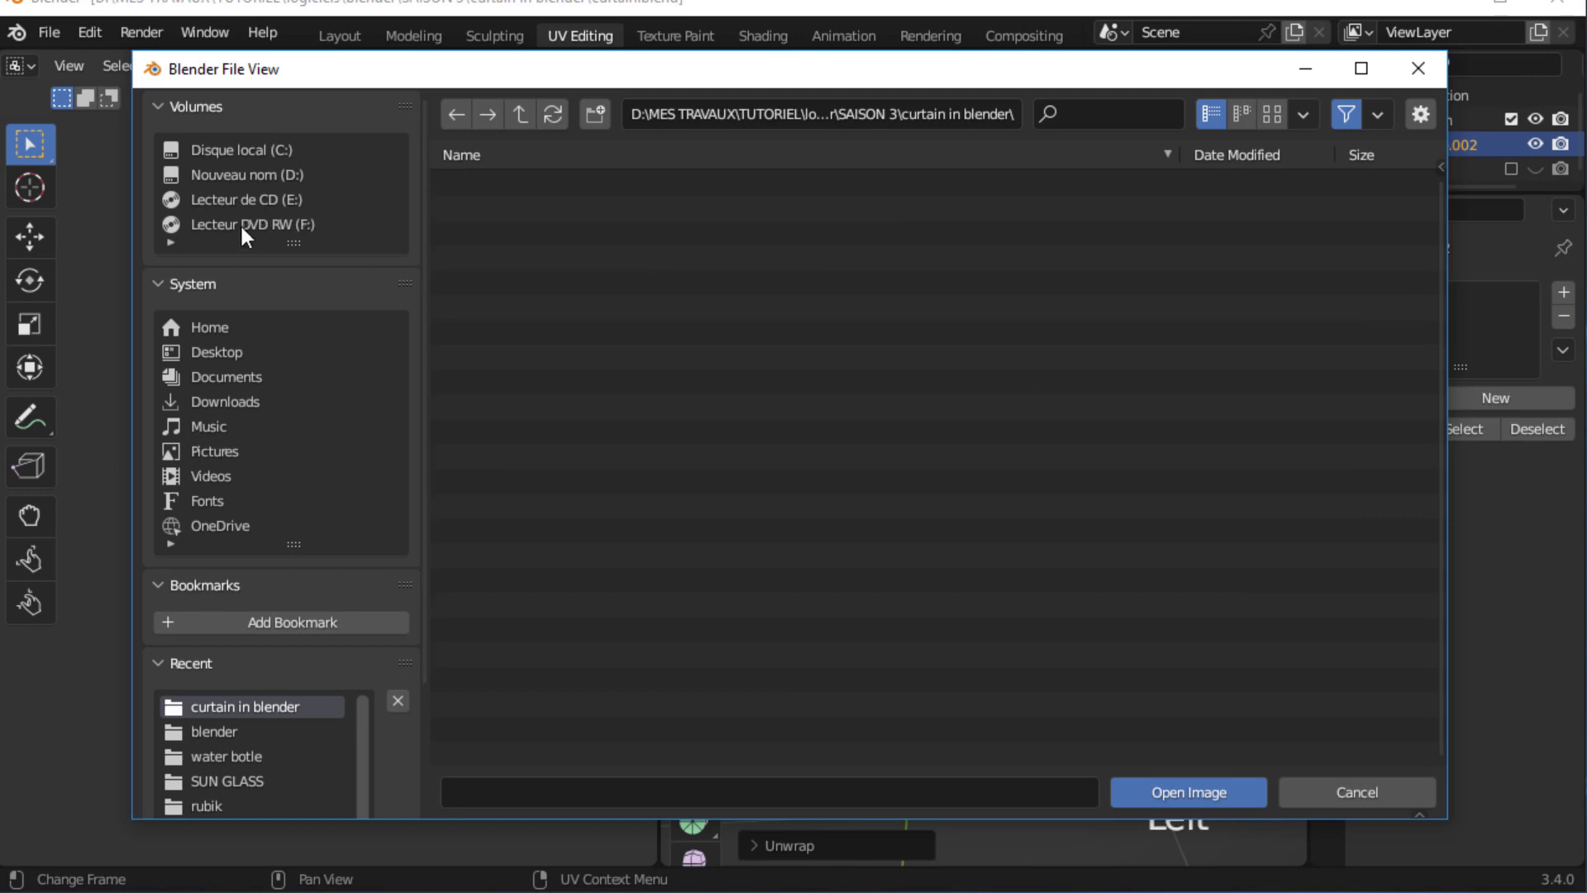
click(217, 452)
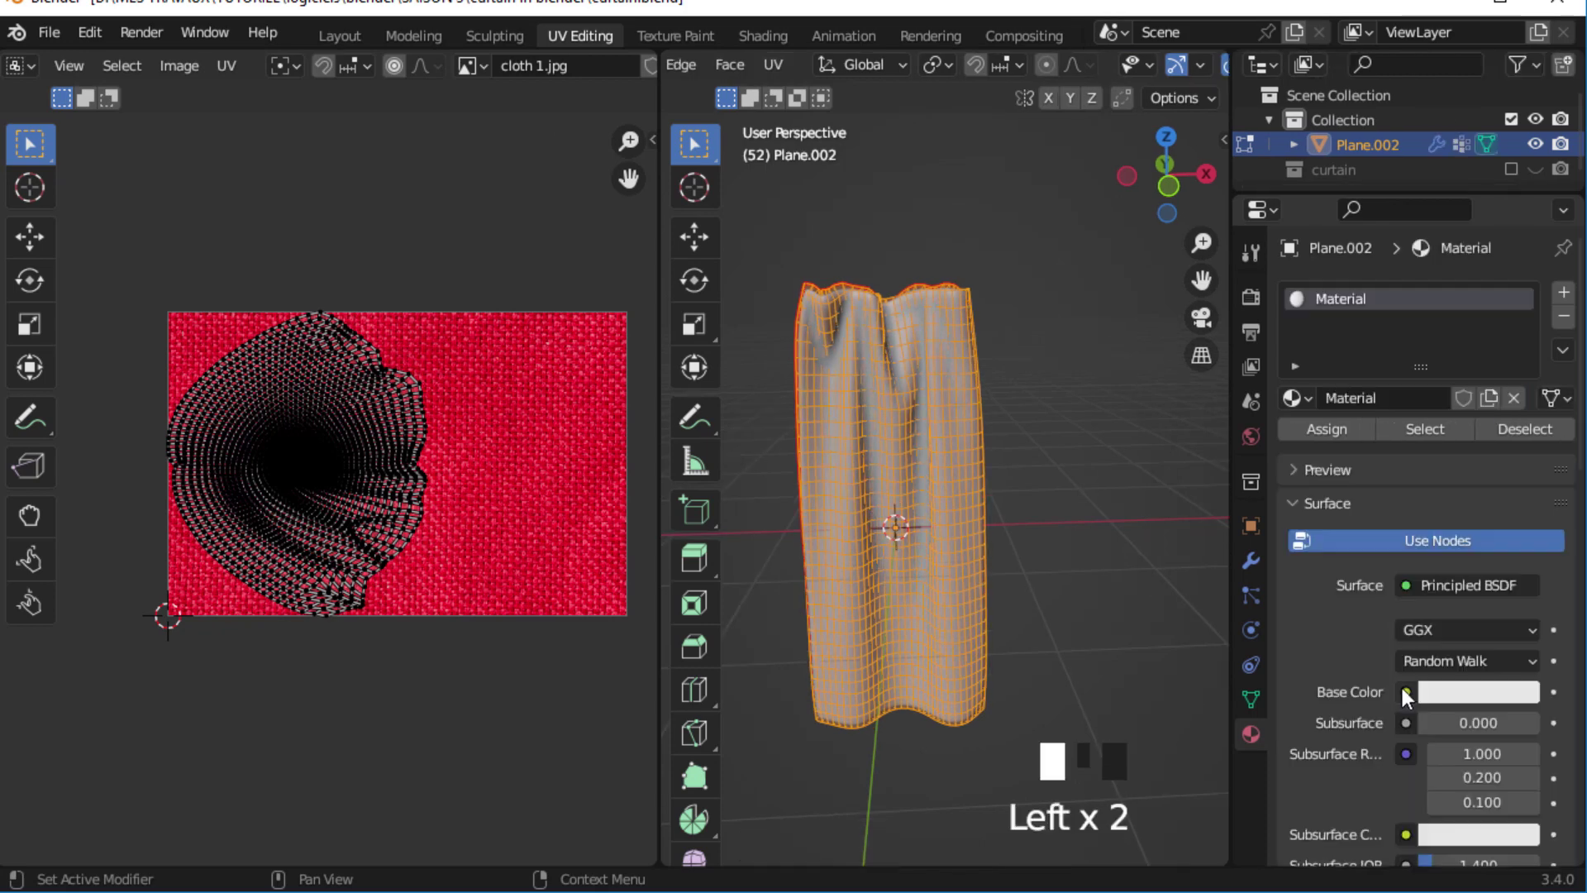
- Give the curtain's material an Image Texture as Base Color, using cloth 1.jpg
click(1405, 691)
click(886, 474)
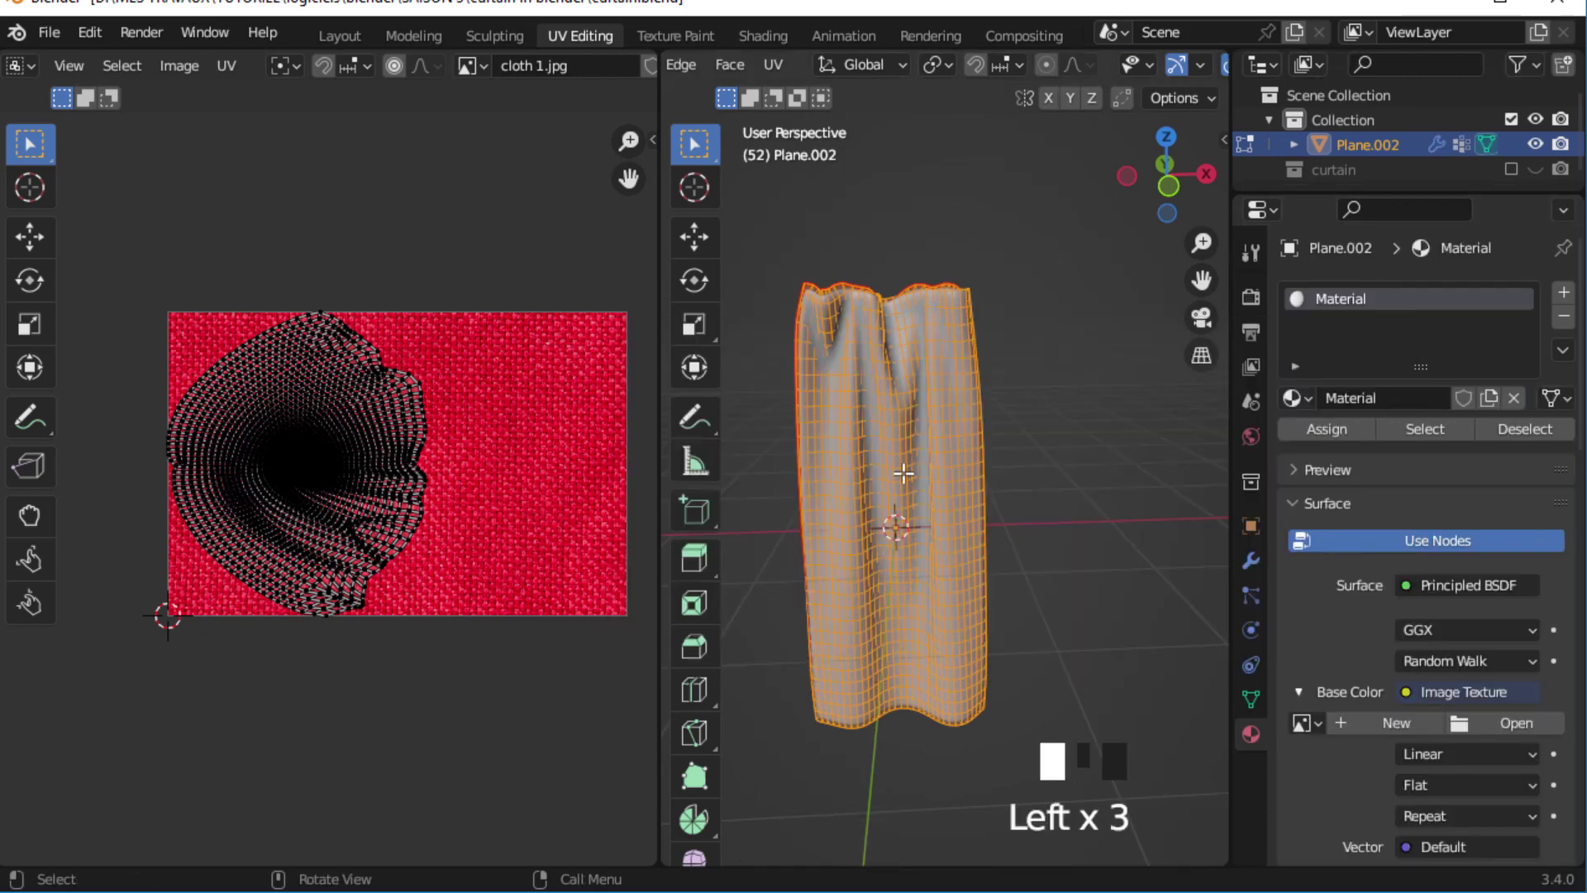
click(1305, 723)
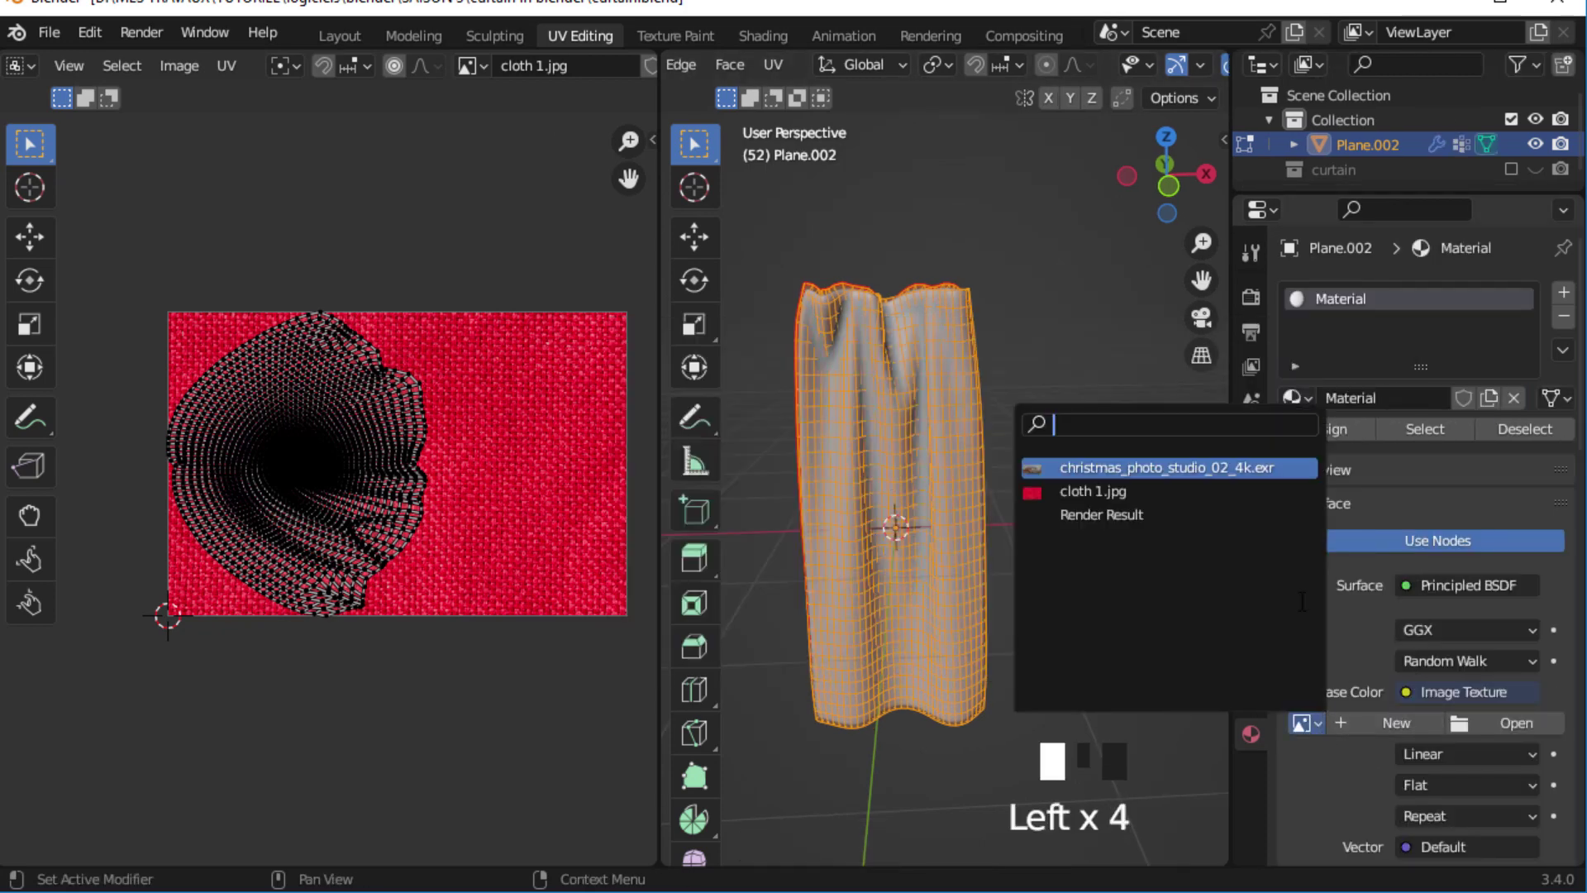
click(1110, 492)
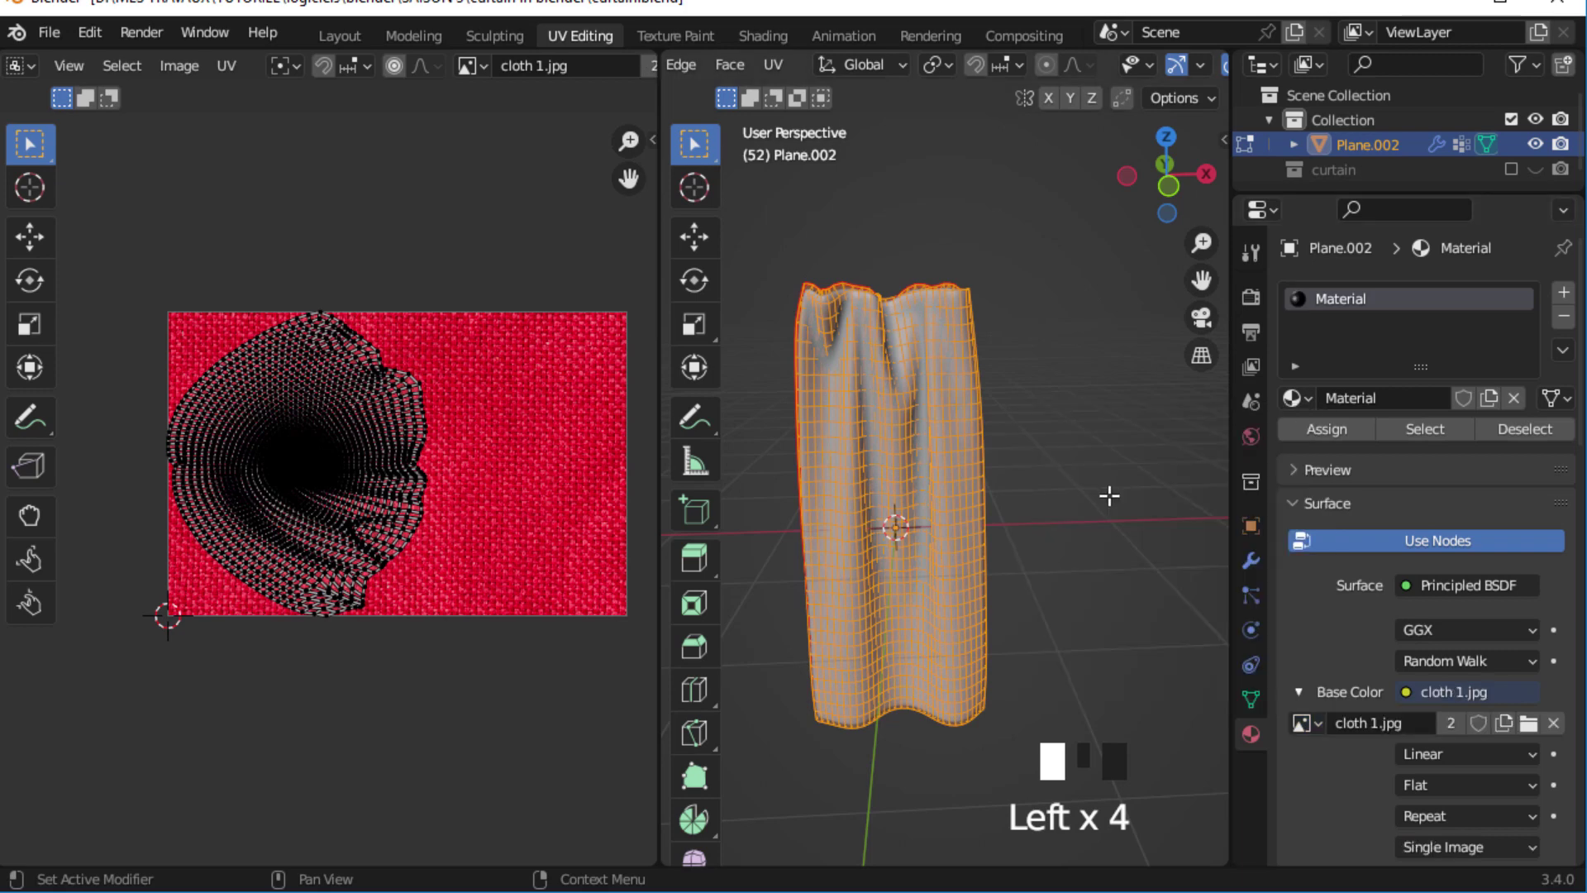
- With the curtain in rendered shading, scale up all its UVs and move them about 0.084 along X over the cloth image
ctrl+middle_drag(1109, 494, 1062, 85)
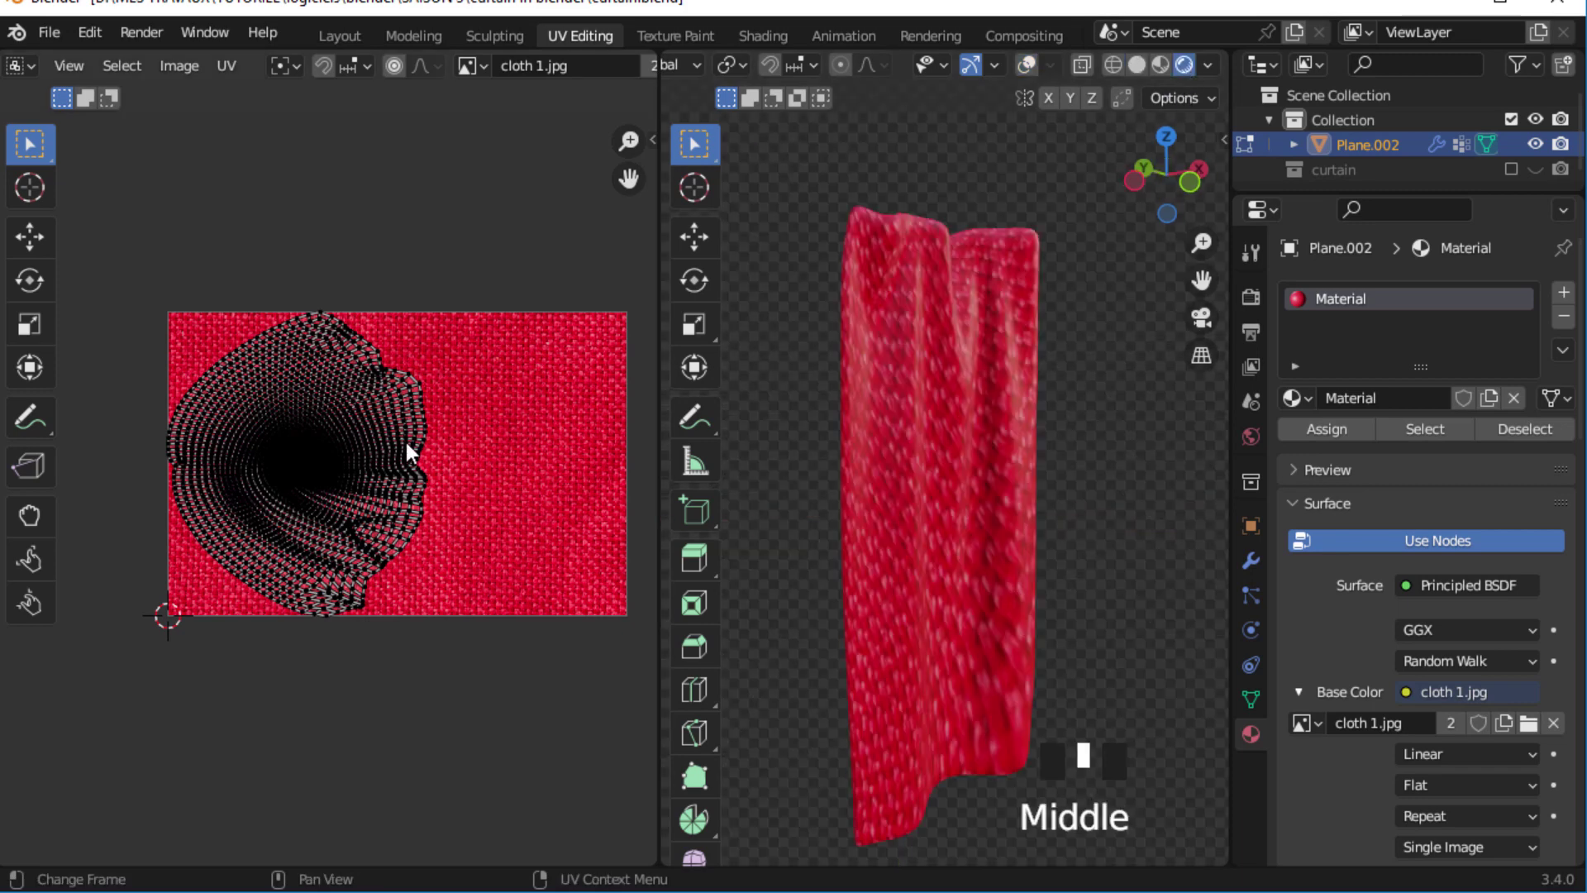
key(a)
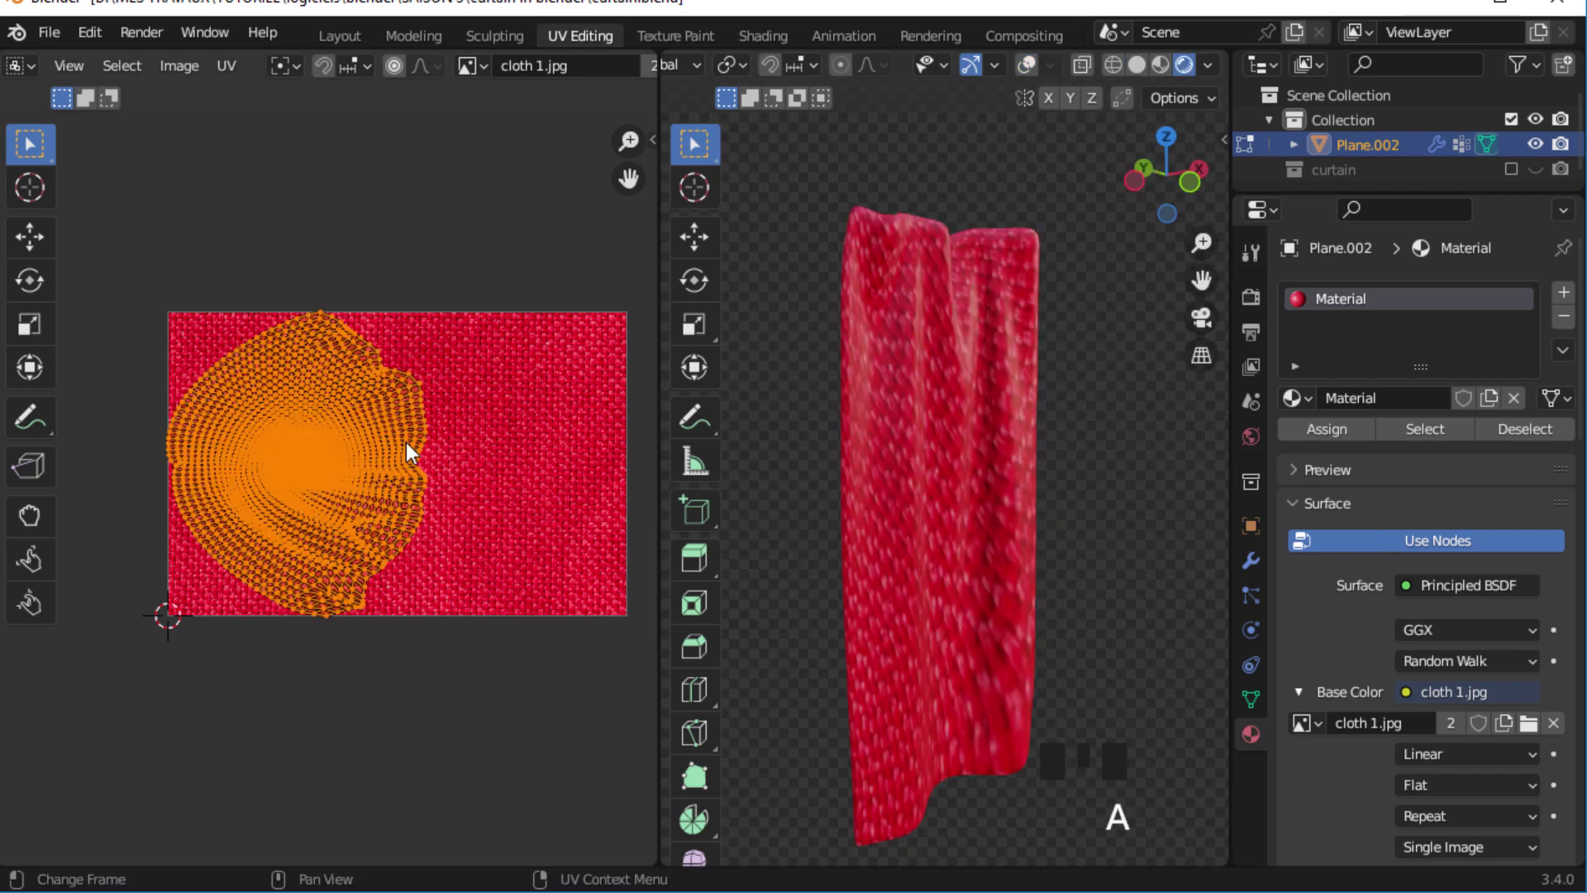
key(s)
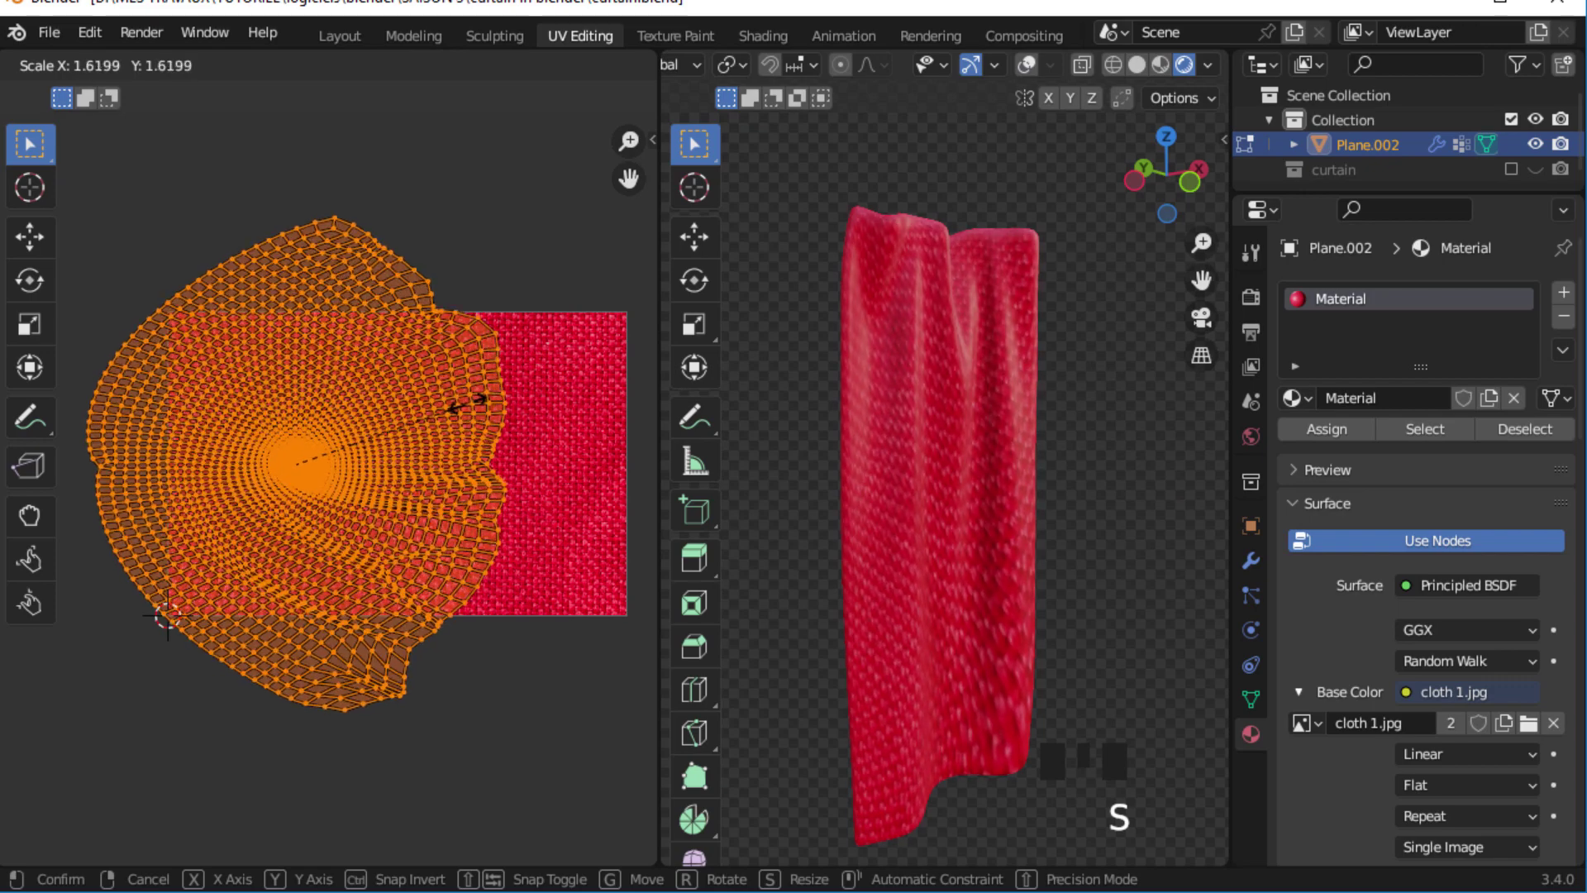
click(481, 395)
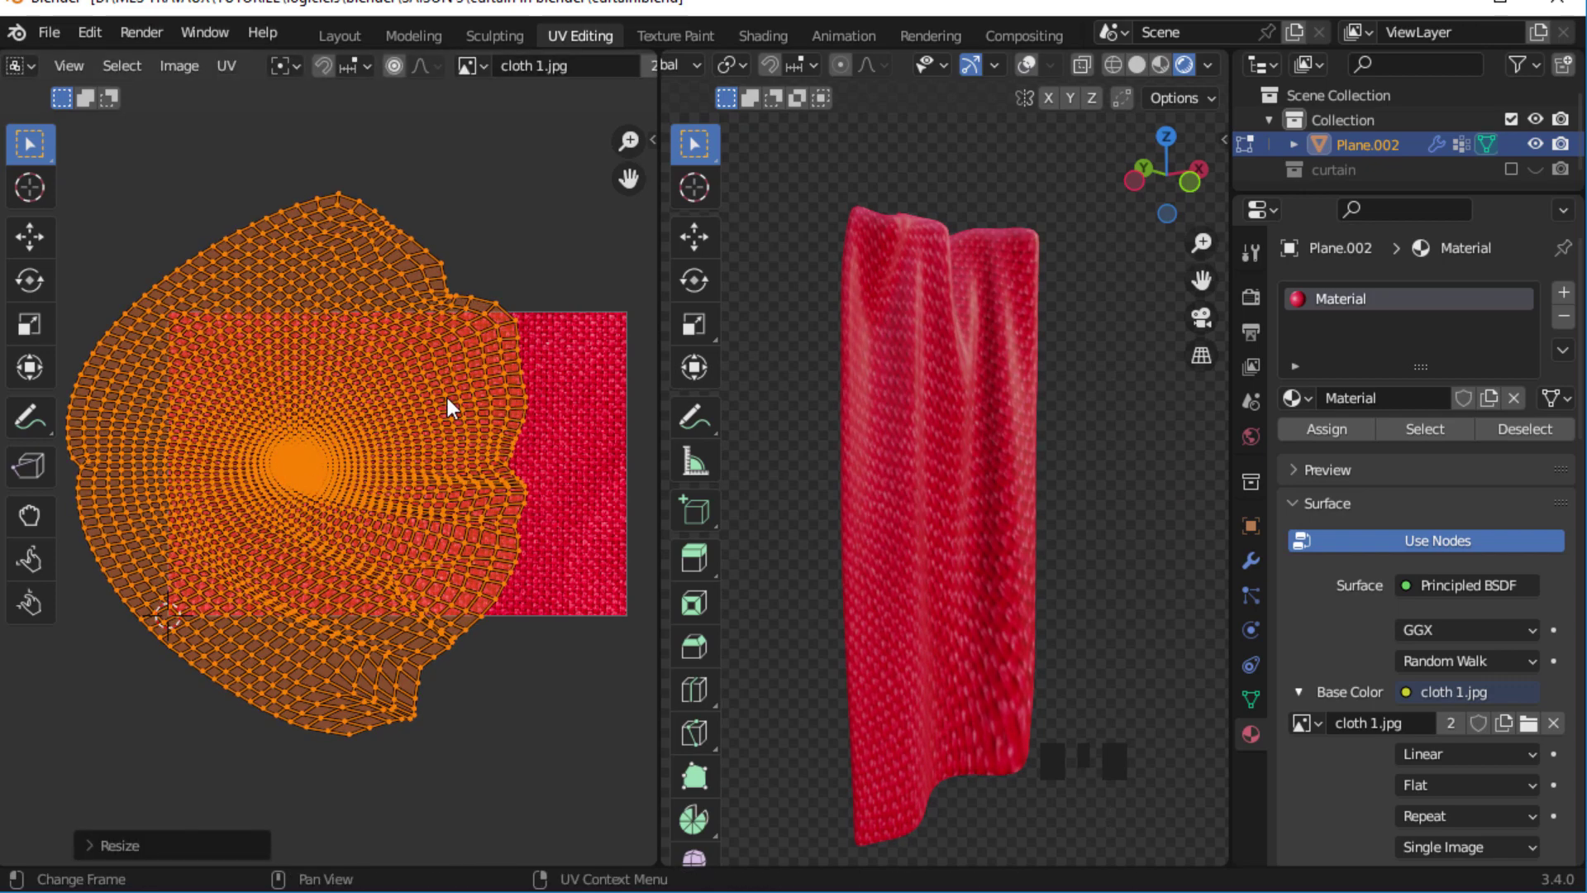
key(g)
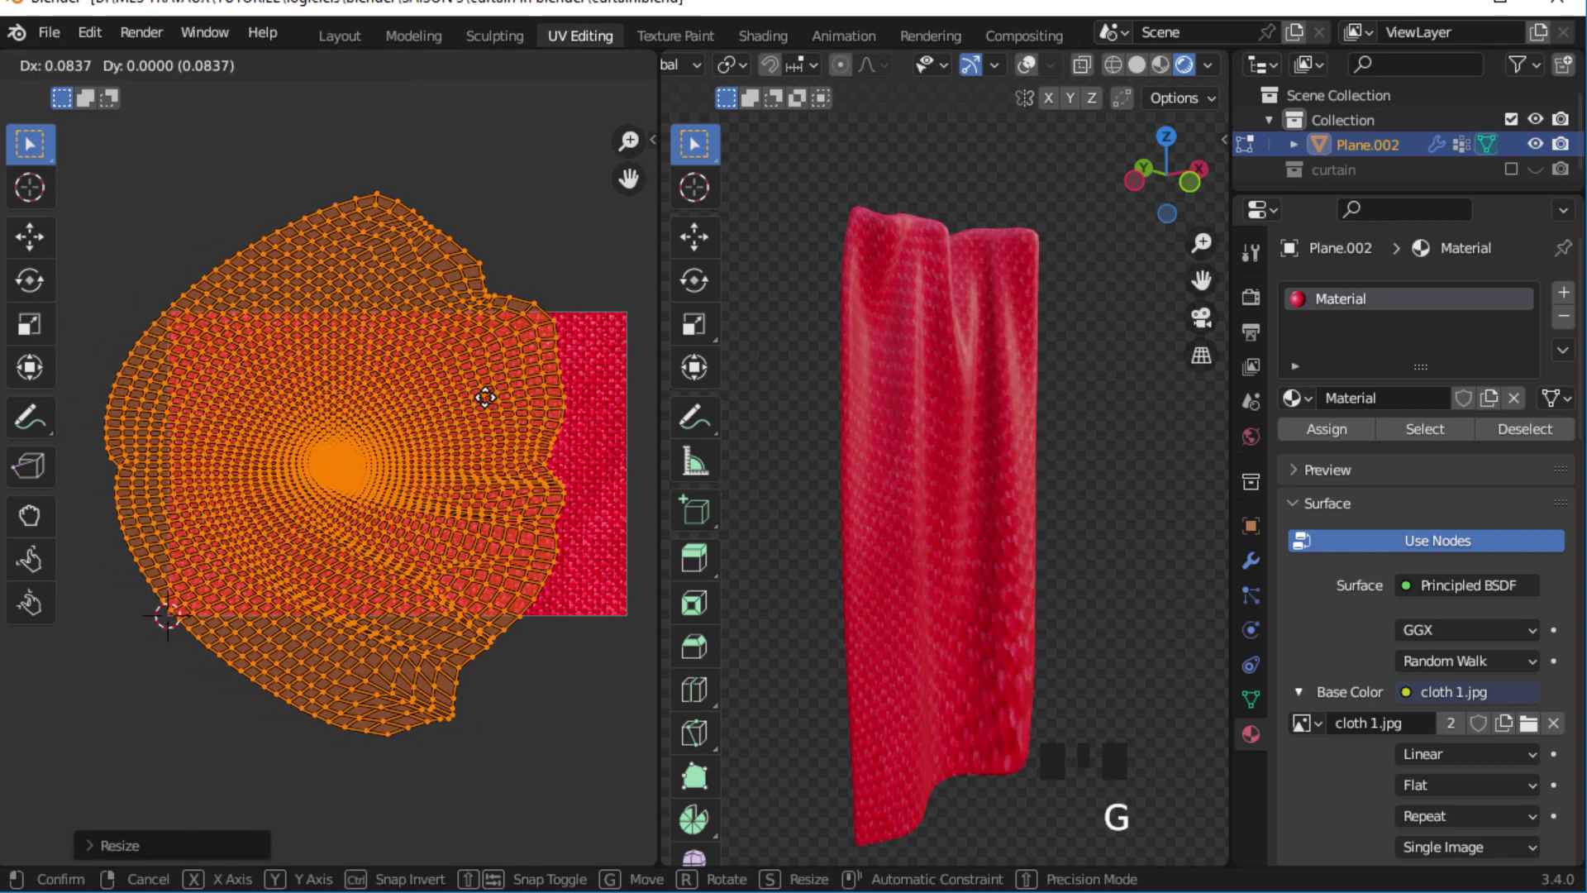
click(485, 397)
middle_drag(551, 452, 540, 462)
middle_drag(1035, 403, 919, 461)
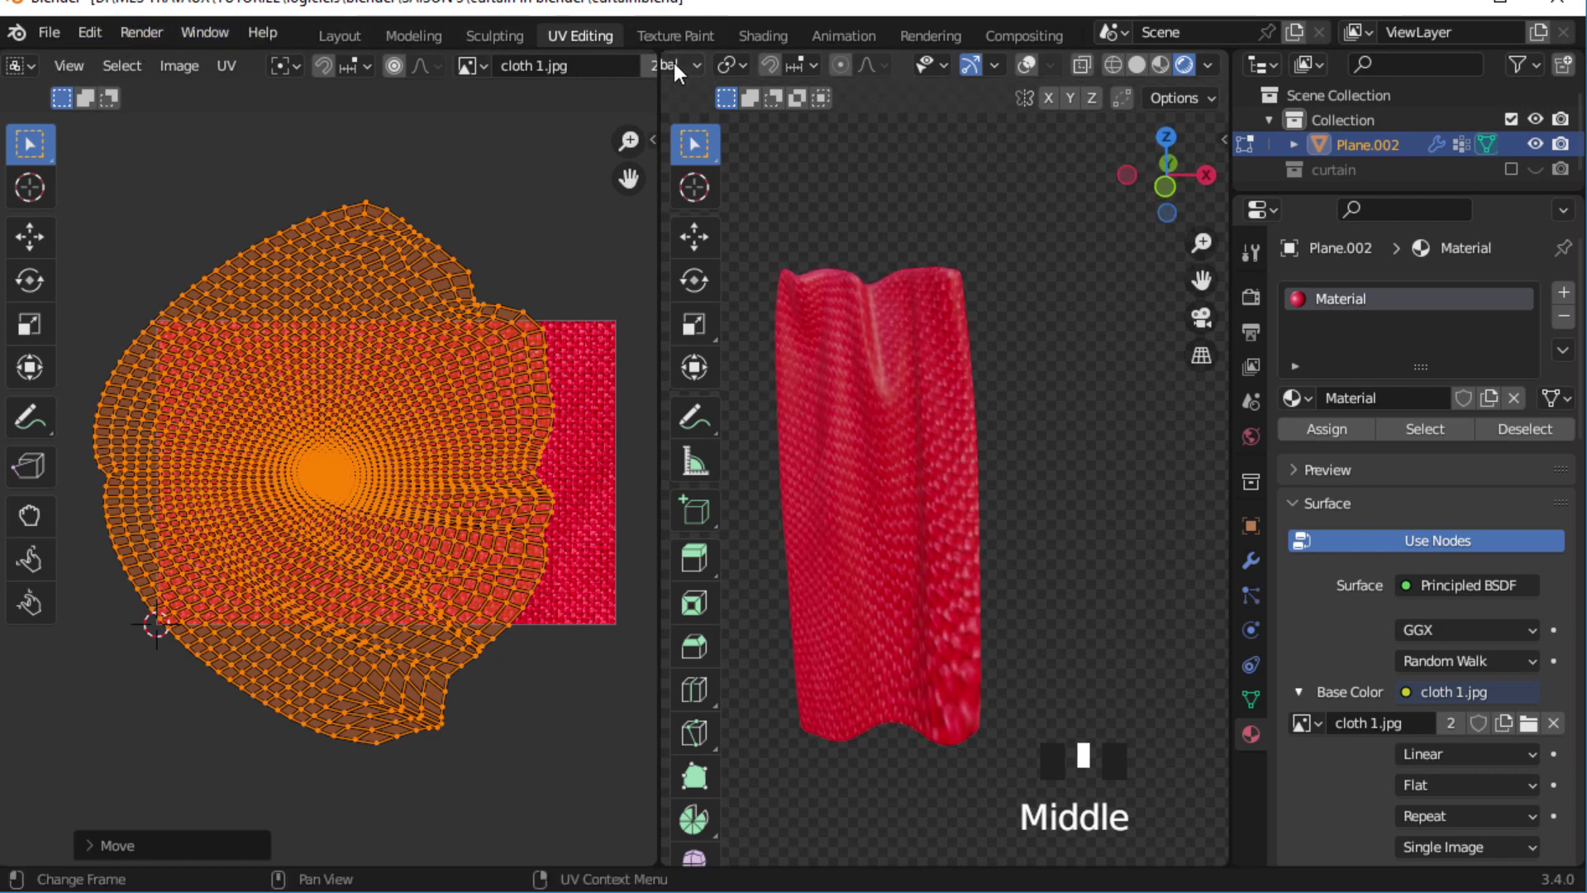
- Return to the Layout workspace in Object Mode and split the 3D viewport vertically into two views
click(341, 35)
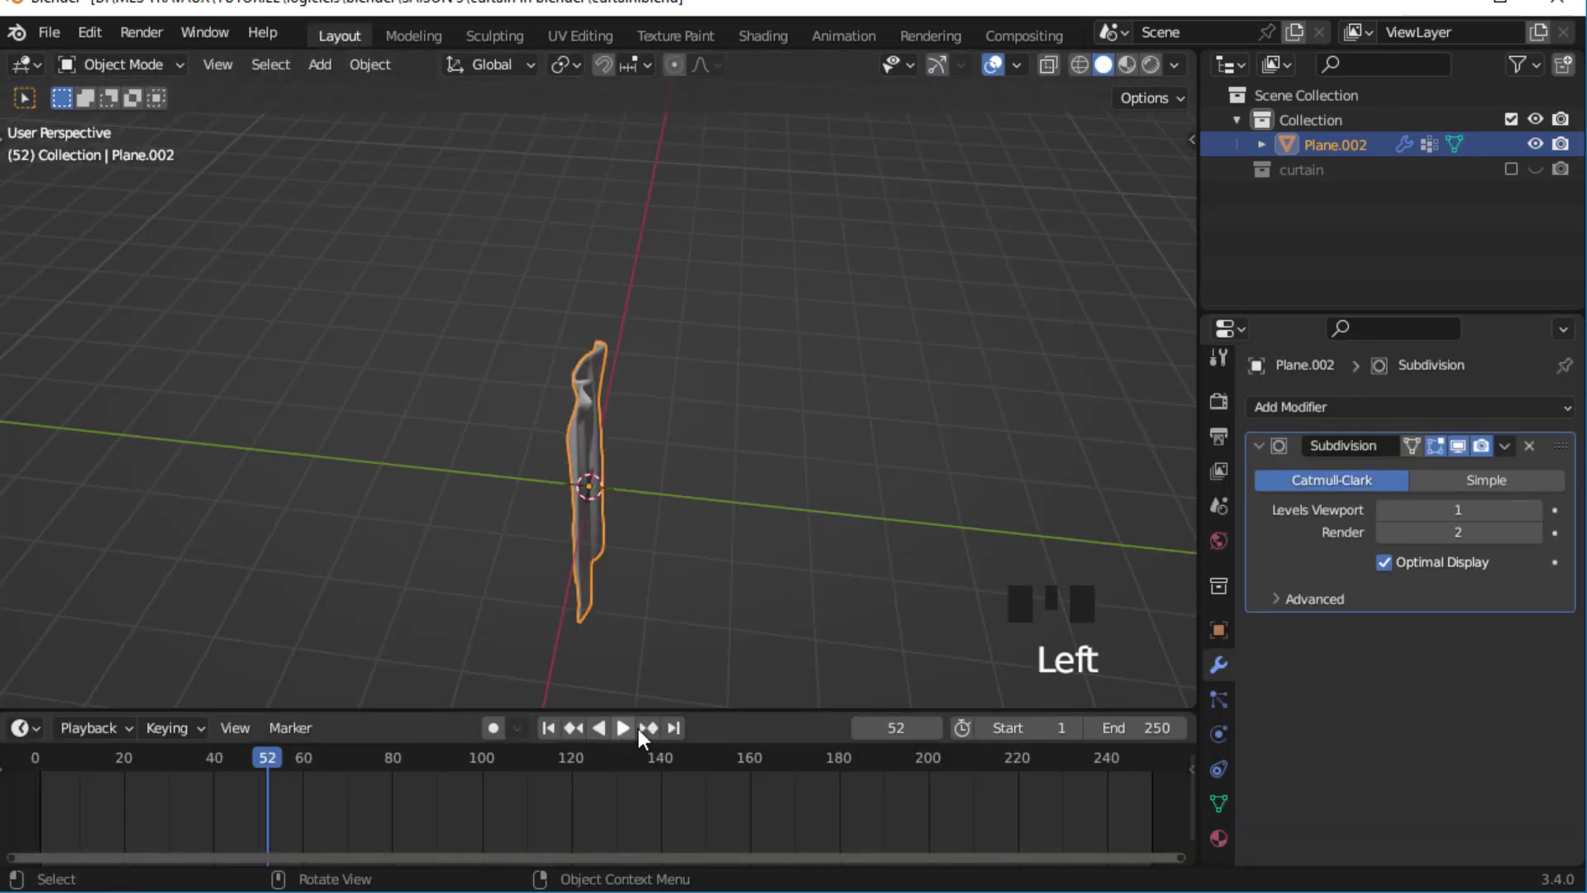
right_click(669, 724)
click(609, 650)
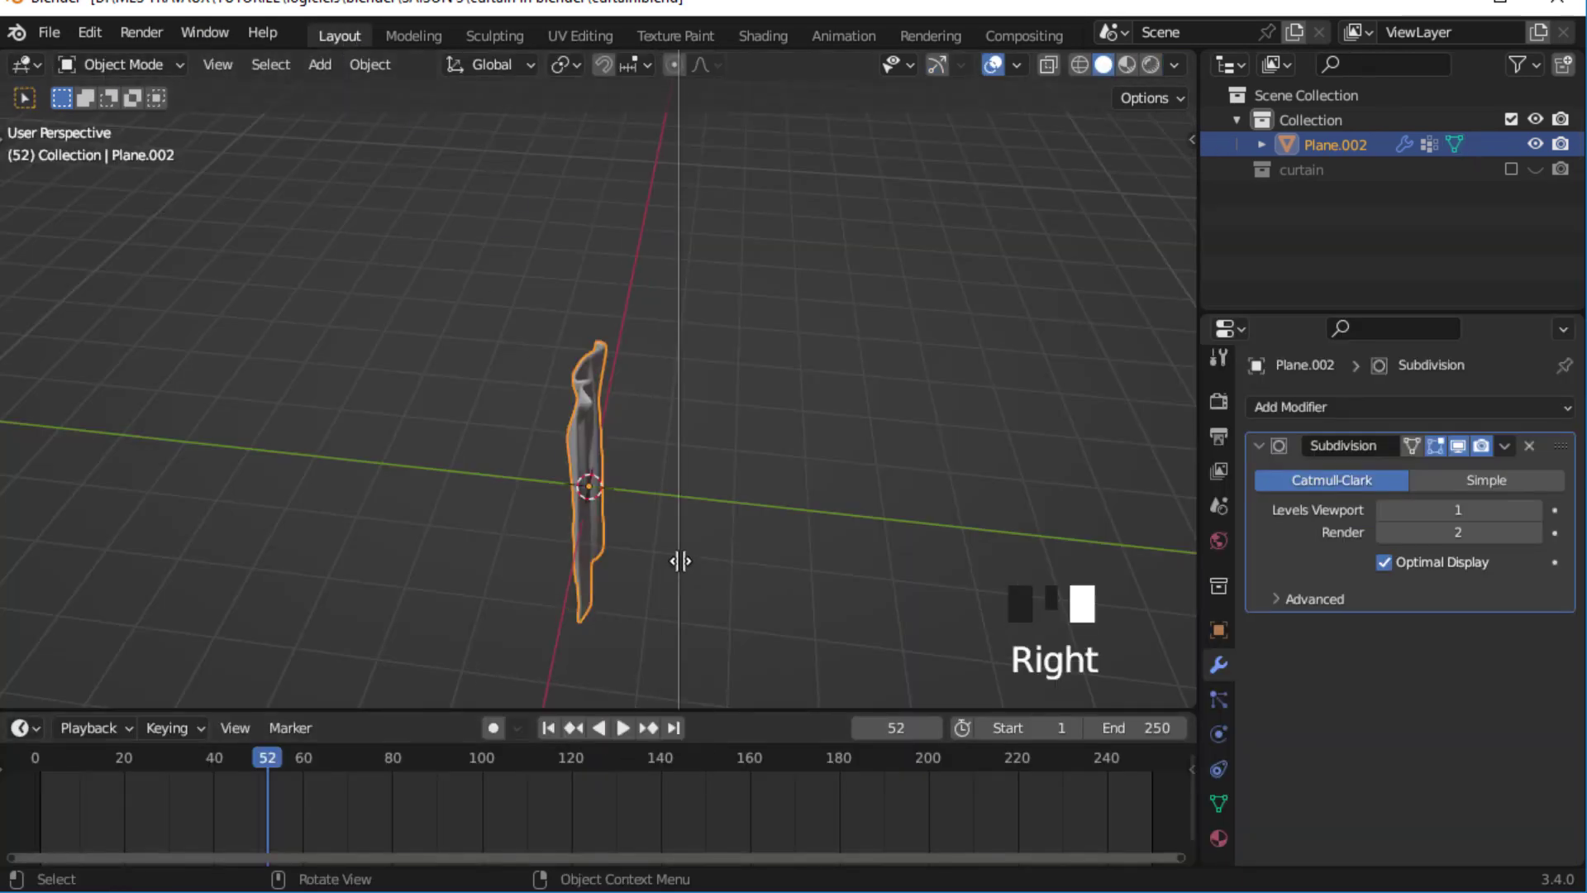
click(679, 561)
- Set the first of the two viewports to Rendered shading and orbit it to show the textured curtain
drag(682, 333, 718, 331)
ctrl+middle_drag(562, 322, 590, 223)
mouse_move(644, 60)
middle_down()
mouse_move(447, 89)
mouse_move(562, 69)
mouse_move(529, 71)
middle_up()
key(z)
click(531, 283)
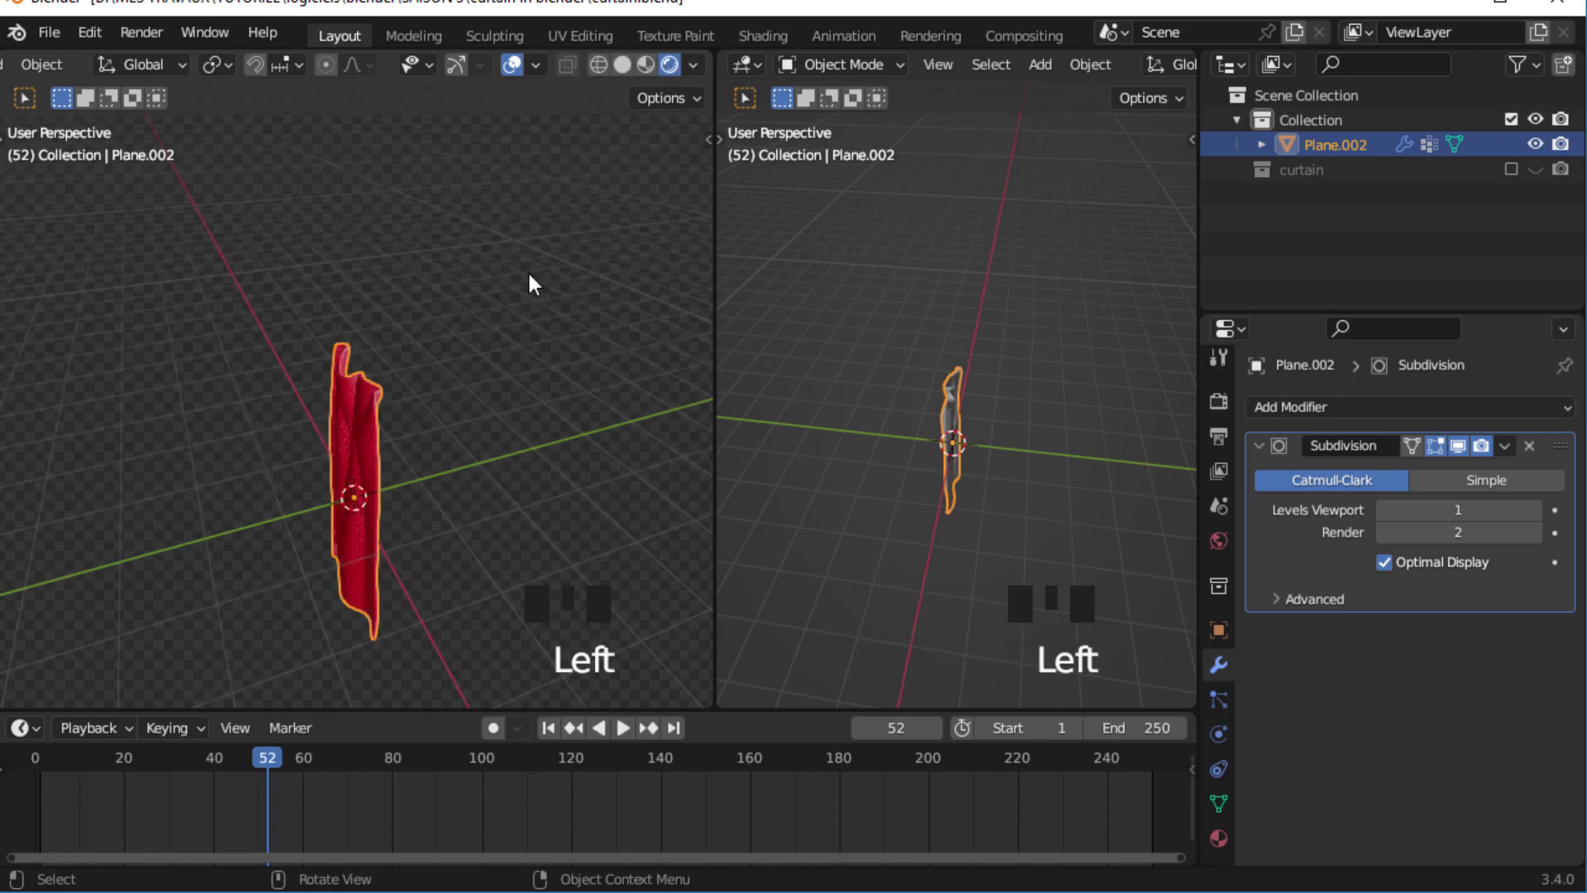
- Enable Scene World off in the rendered viewport's shading options and hide the overlays to view the curtain closely
click(694, 66)
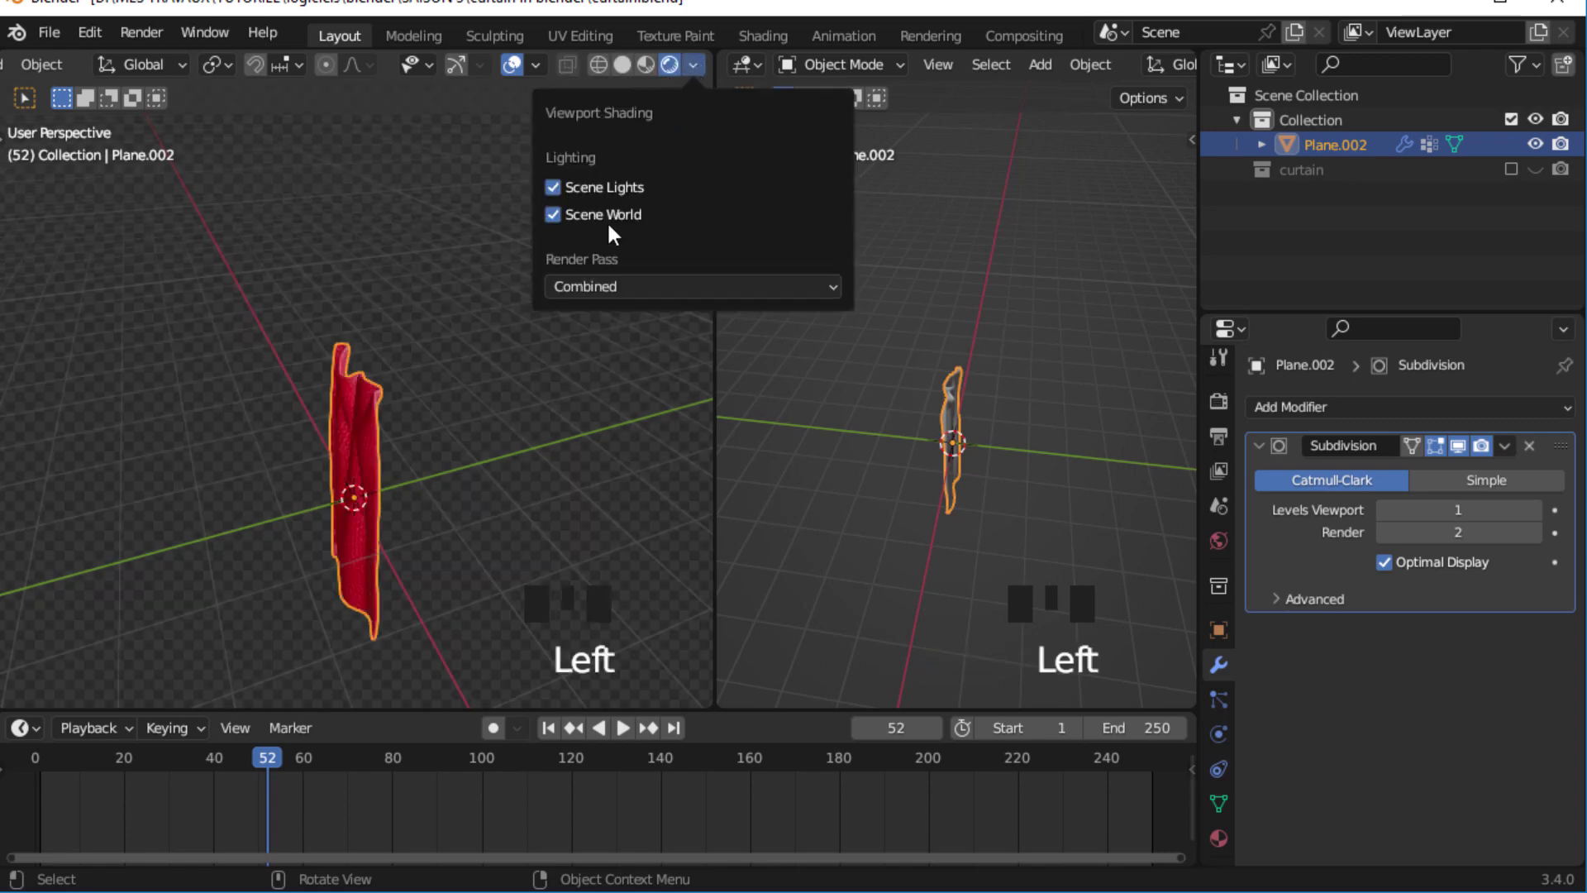
click(552, 215)
middle_drag(446, 324, 510, 110)
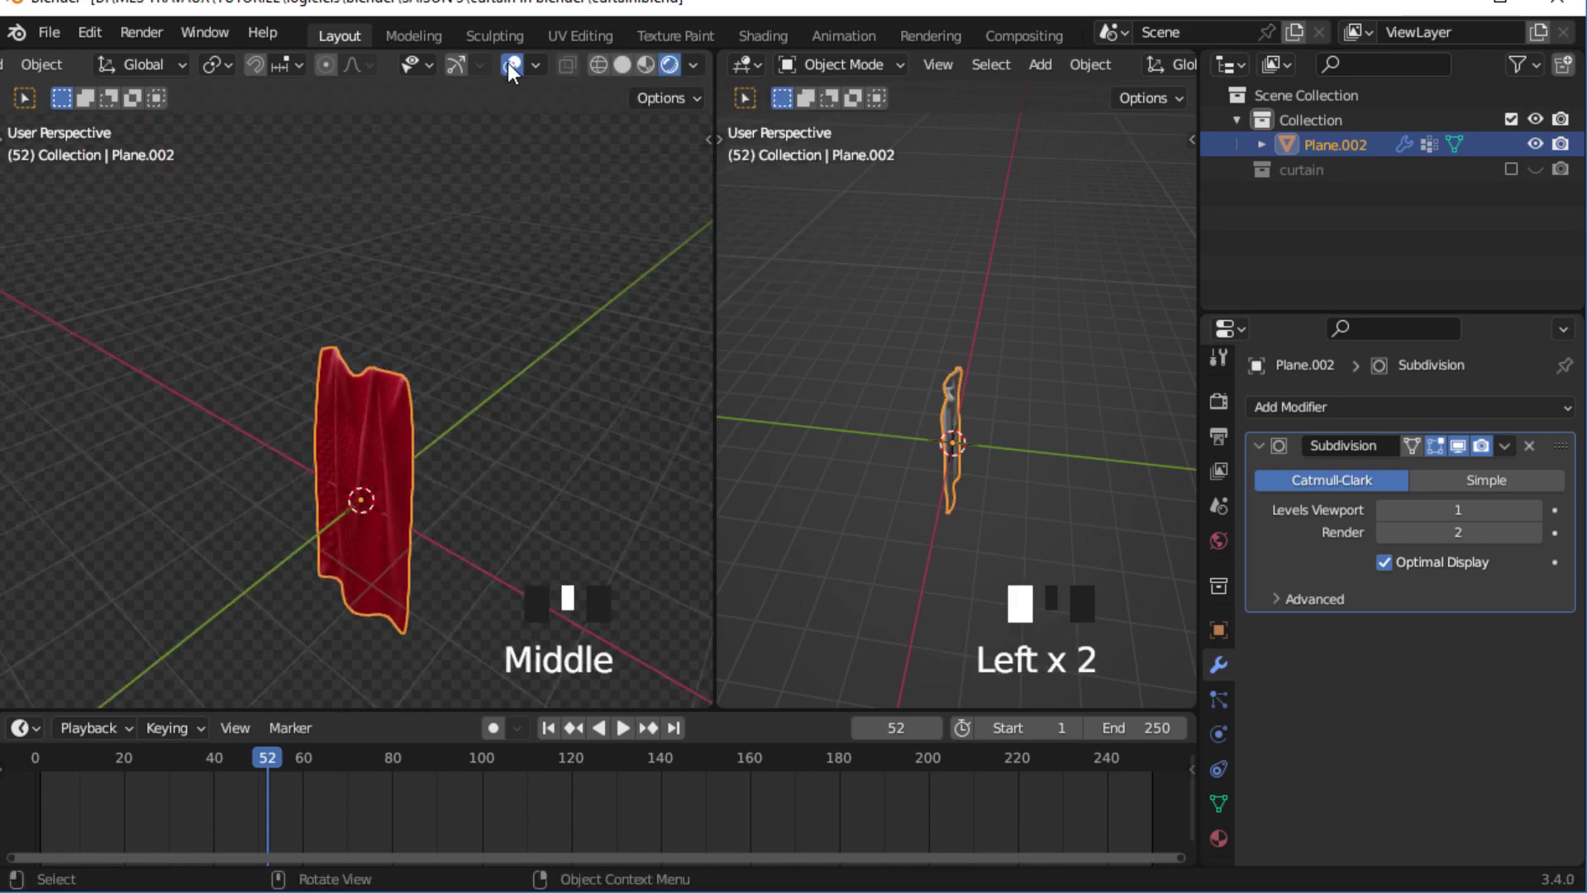
click(512, 66)
ctrl+middle_drag(414, 305, 422, 247)
- Switch the second viewport to the Shader Editor, widen it and hide its sidebar
click(743, 65)
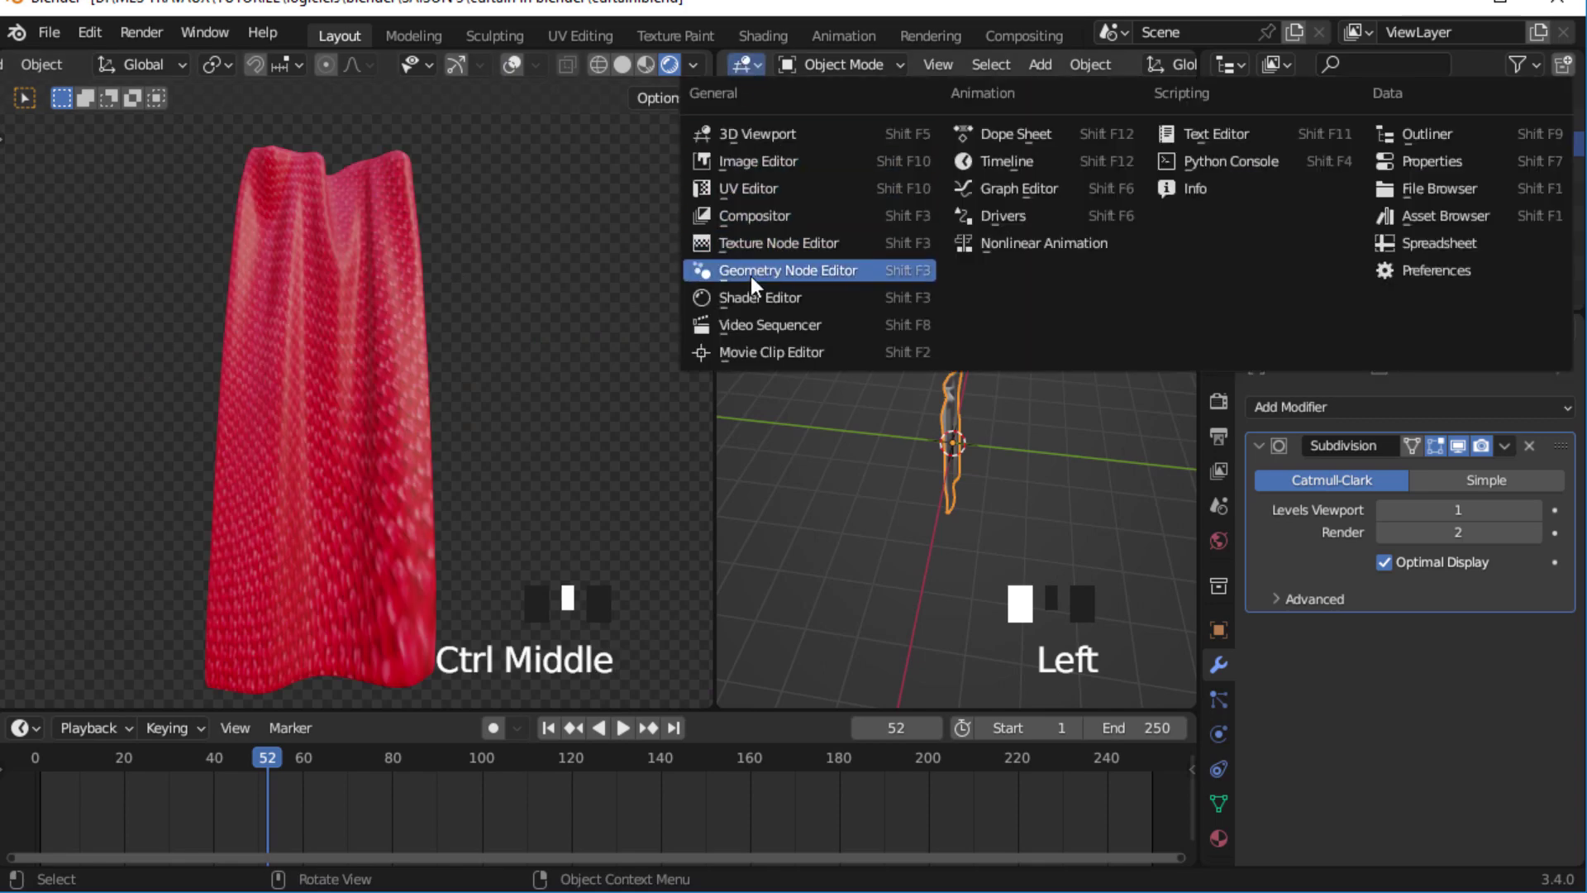
click(756, 296)
drag(1194, 293, 1437, 293)
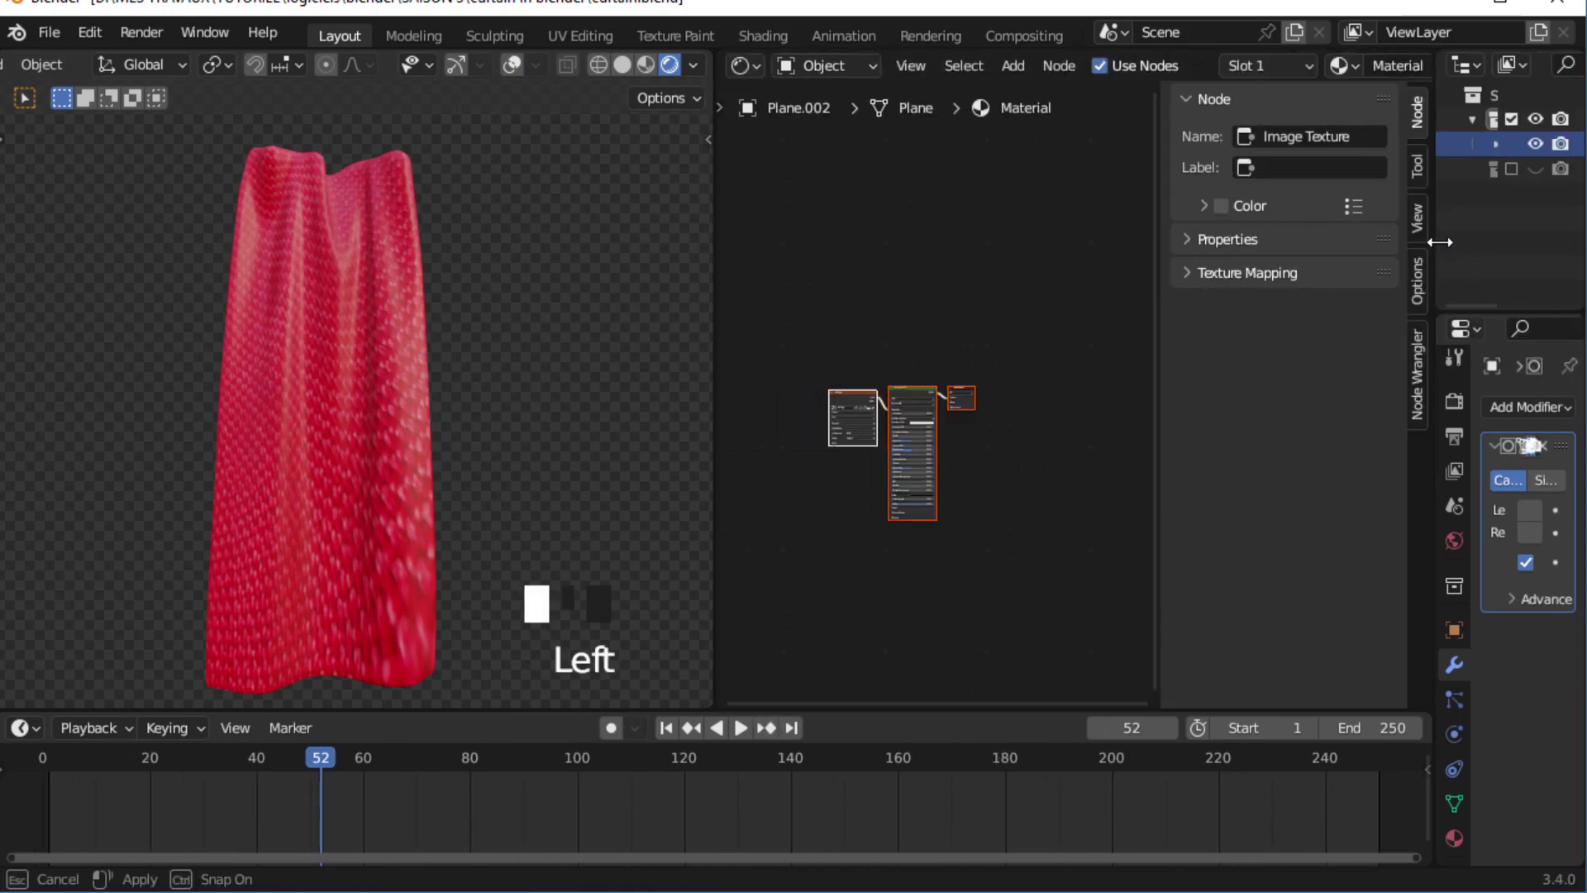
scroll(1118, 324, up, 2)
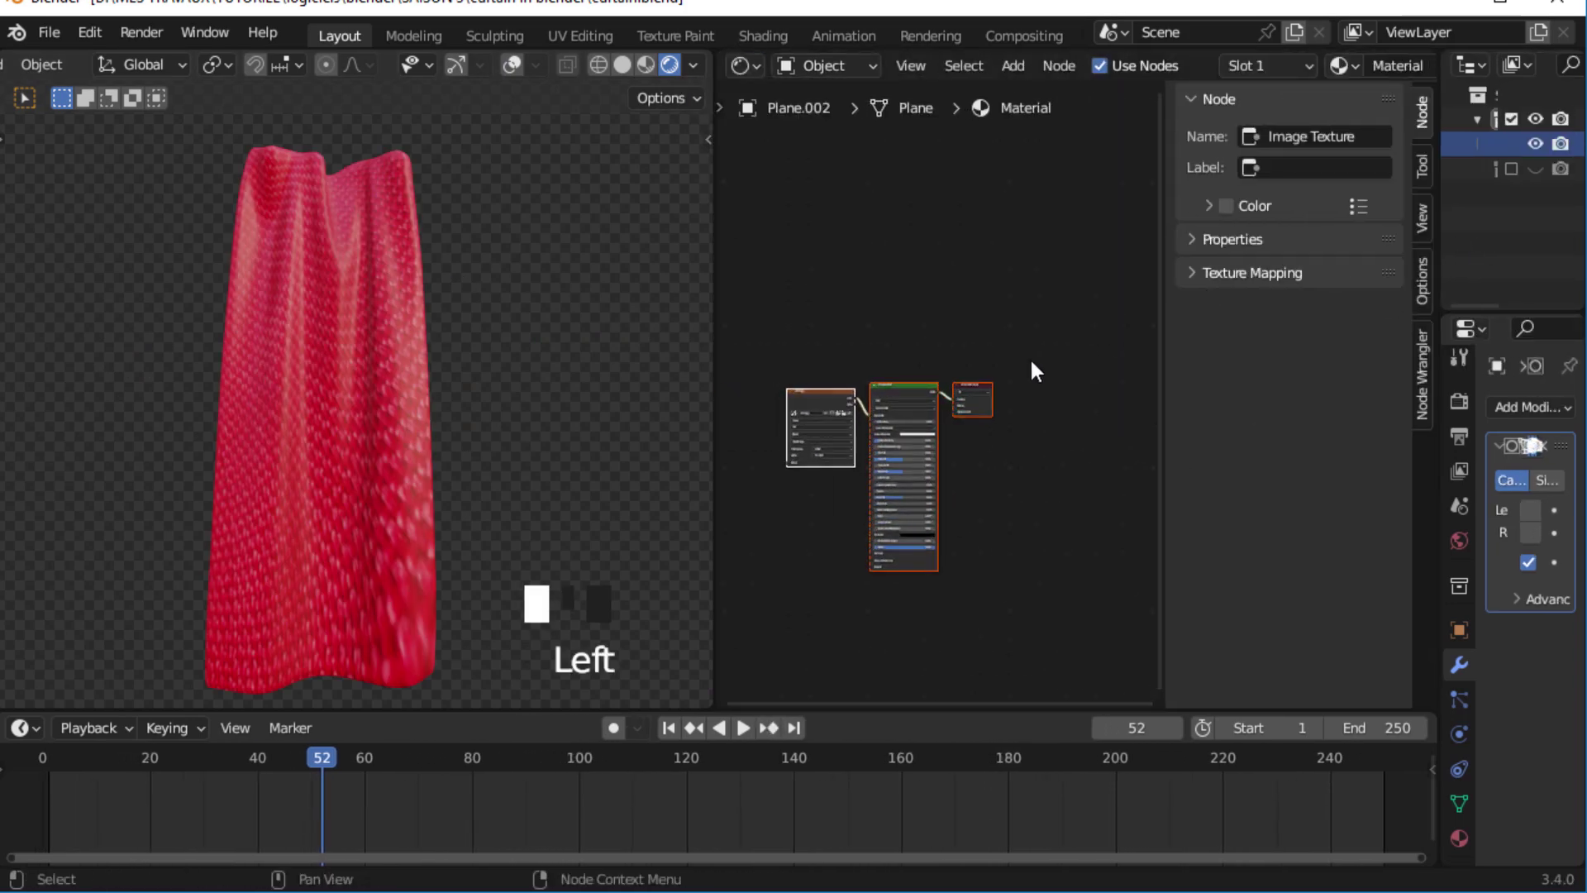
key(n)
scroll(1103, 239, up, 1)
- Move the cloth 1.jpg Image Texture node away from the Principled BSDF to make room between them
click(914, 414)
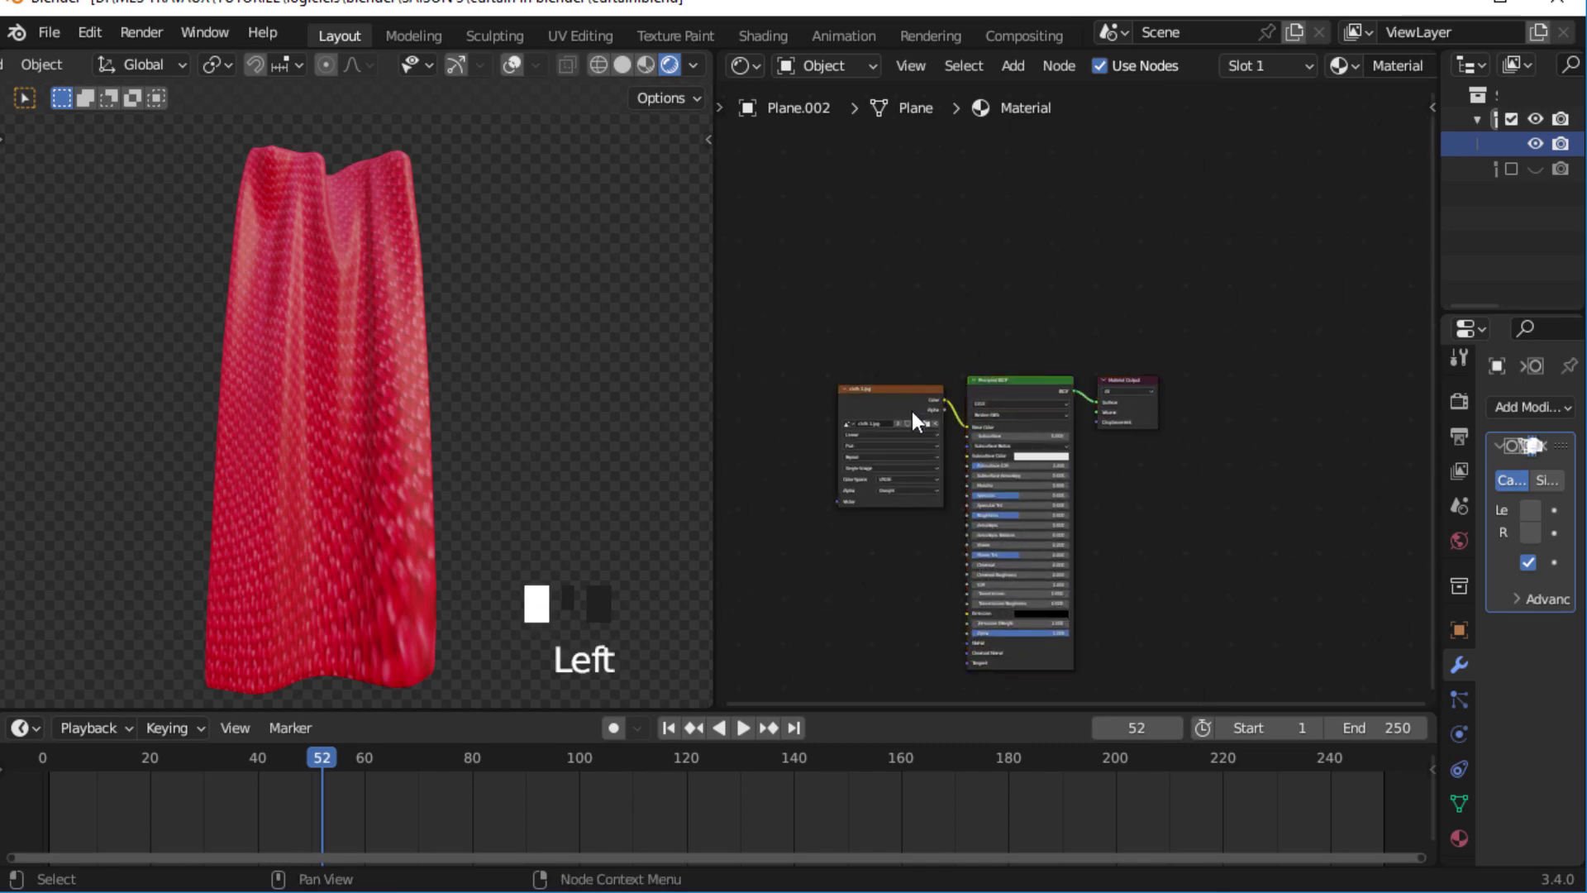
drag(914, 414, 827, 414)
ctrl+middle_drag(957, 384, 971, 318)
shift+middle_drag(984, 323, 1084, 215)
ctrl+middle_drag(1051, 272, 1033, 177)
ctrl+middle_drag(483, 413, 524, 284)
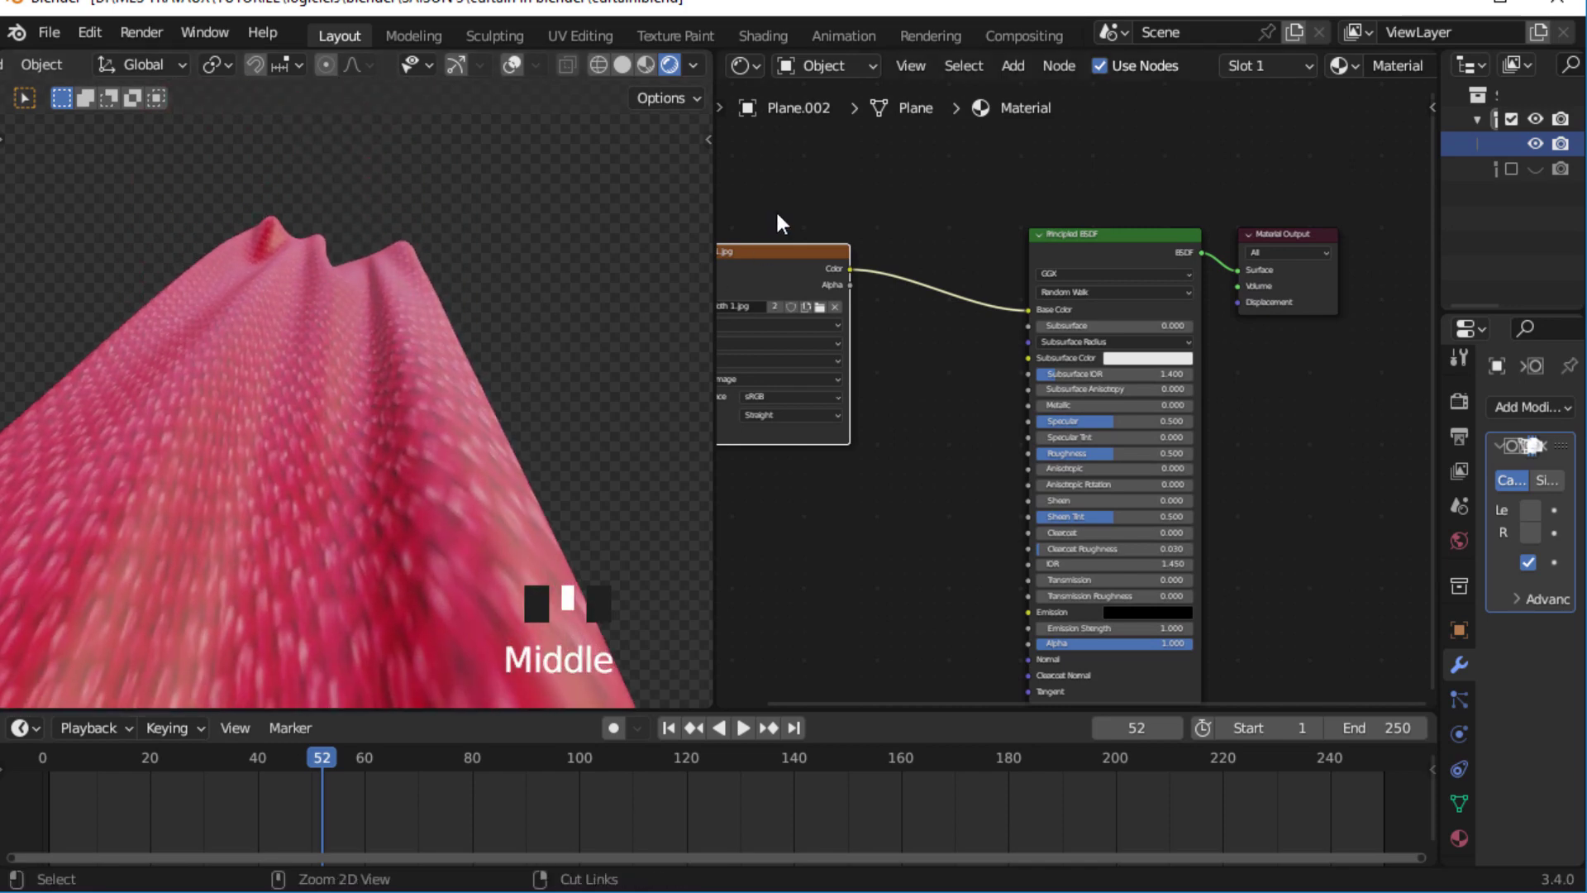
click(766, 252)
ctrl+middle_drag(767, 252, 769, 275)
- Connect the cloth image's Color output to the Principled BSDF's Roughness input
drag(864, 280, 1033, 447)
ctrl+middle_drag(977, 506, 1132, 514)
drag(849, 162, 744, 221)
ctrl+middle_drag(867, 241, 967, 295)
- Insert a ColorRamp between the cloth image's Color and Roughness, with its first stop grey at position 0.009
key(shift+a)
click(971, 304)
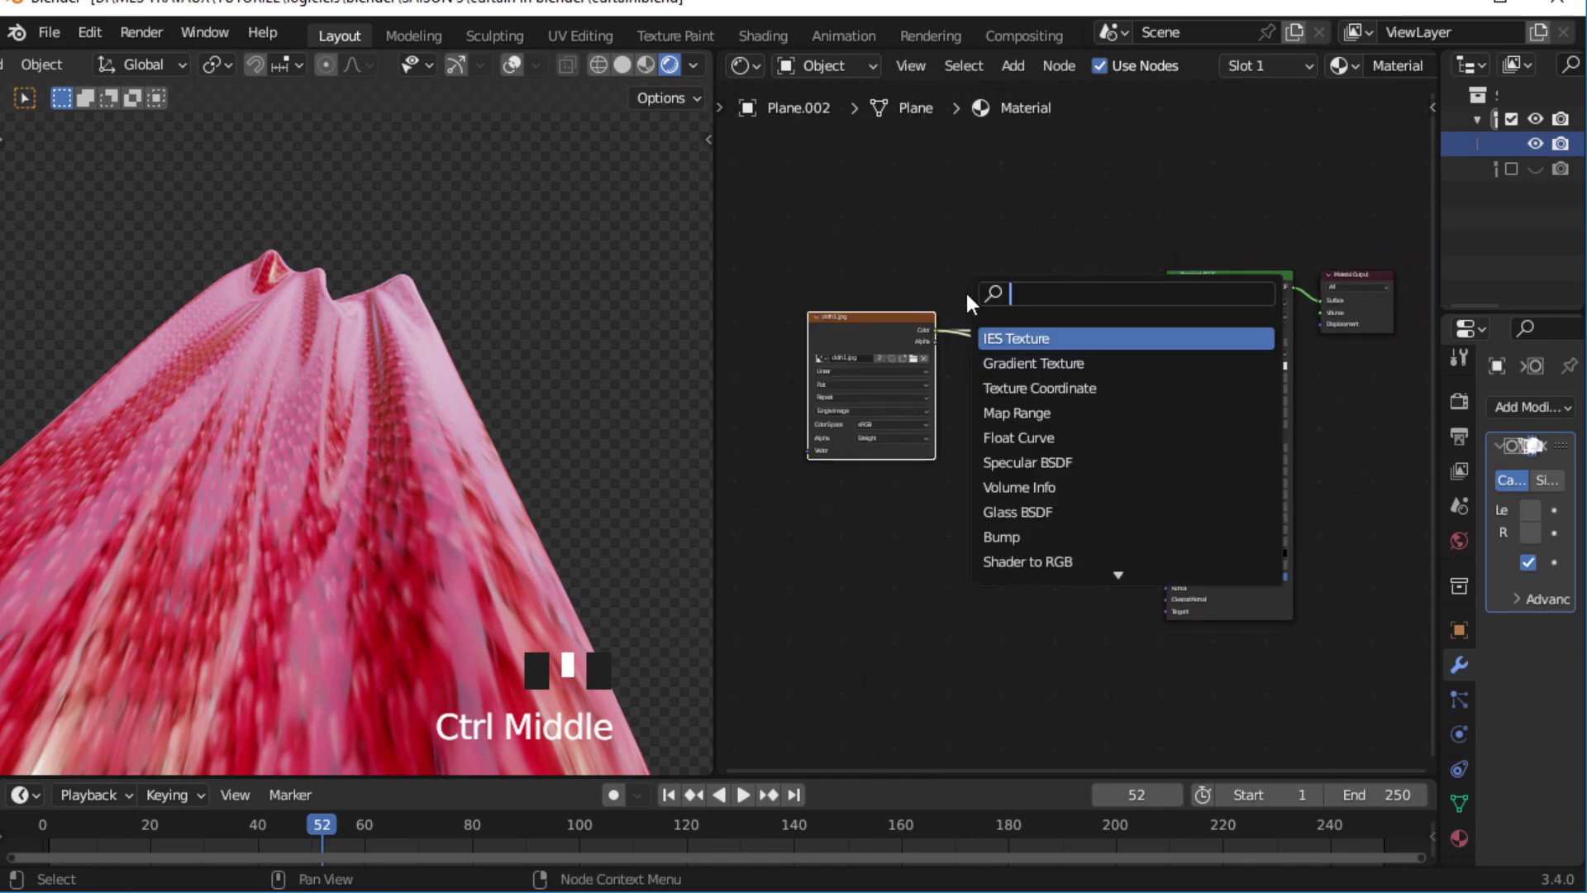
text(colo)
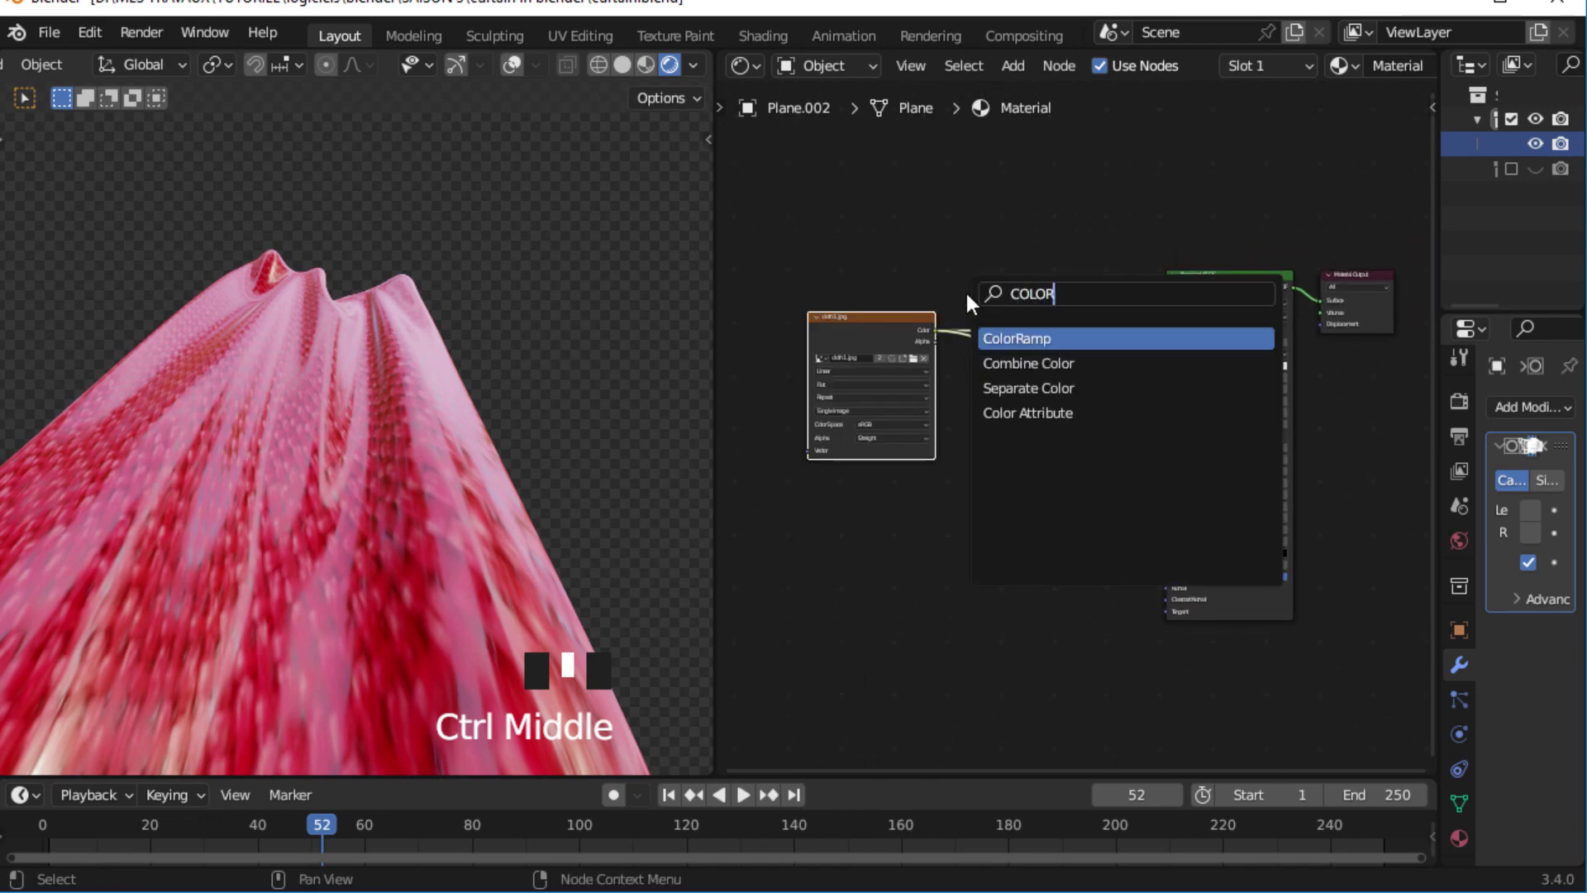
click(1034, 342)
click(1062, 411)
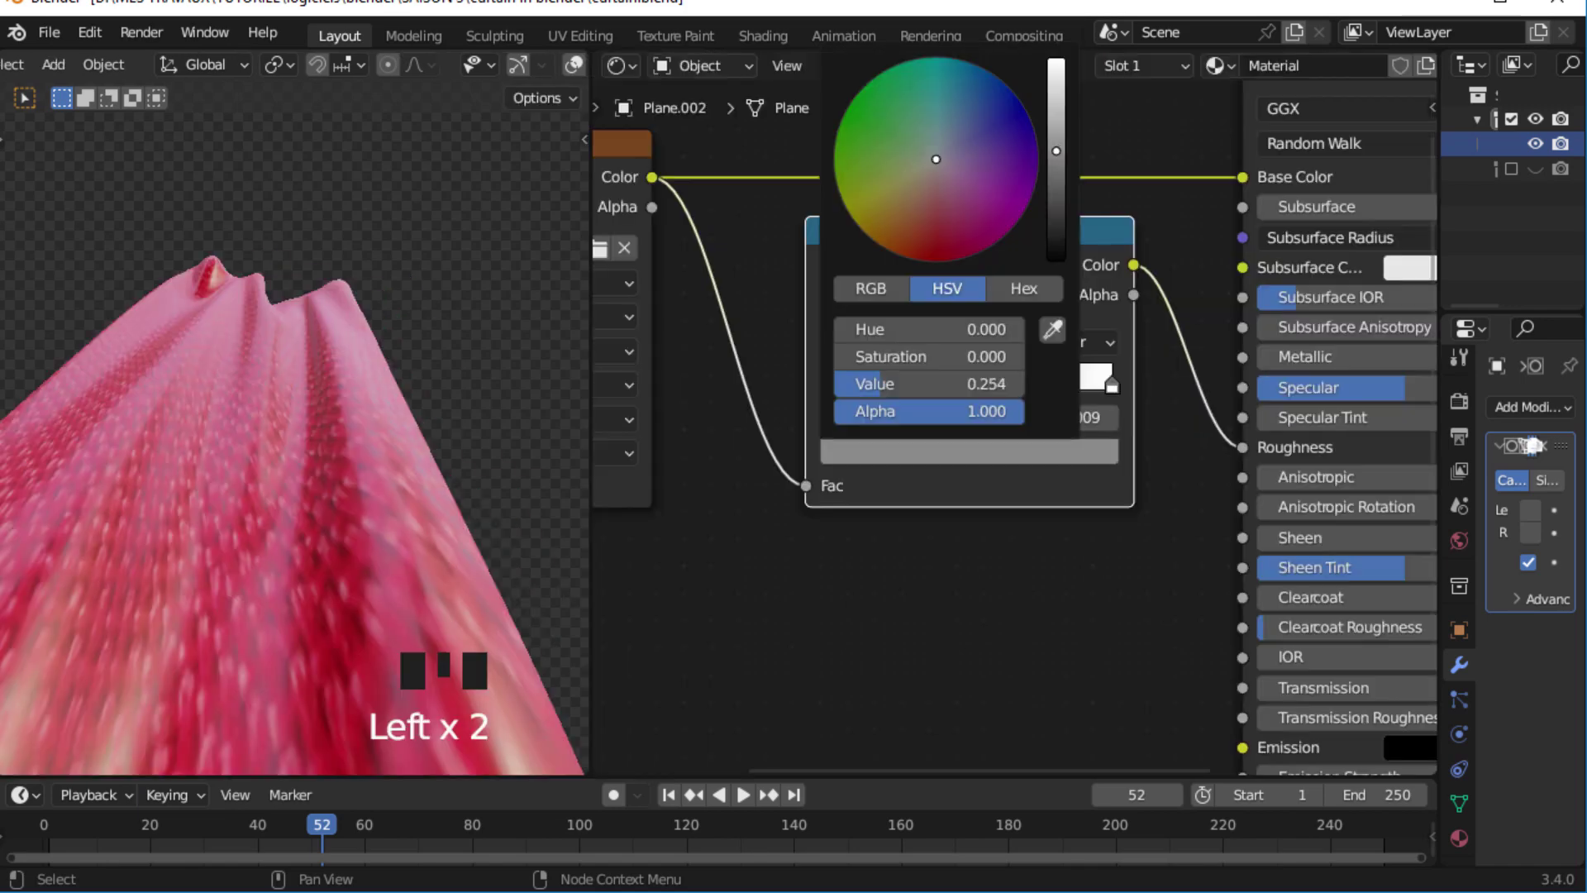
mouse_move(1056, 151)
mouse_down()
mouse_move(1056, 136)
mouse_move(1055, 153)
mouse_up()
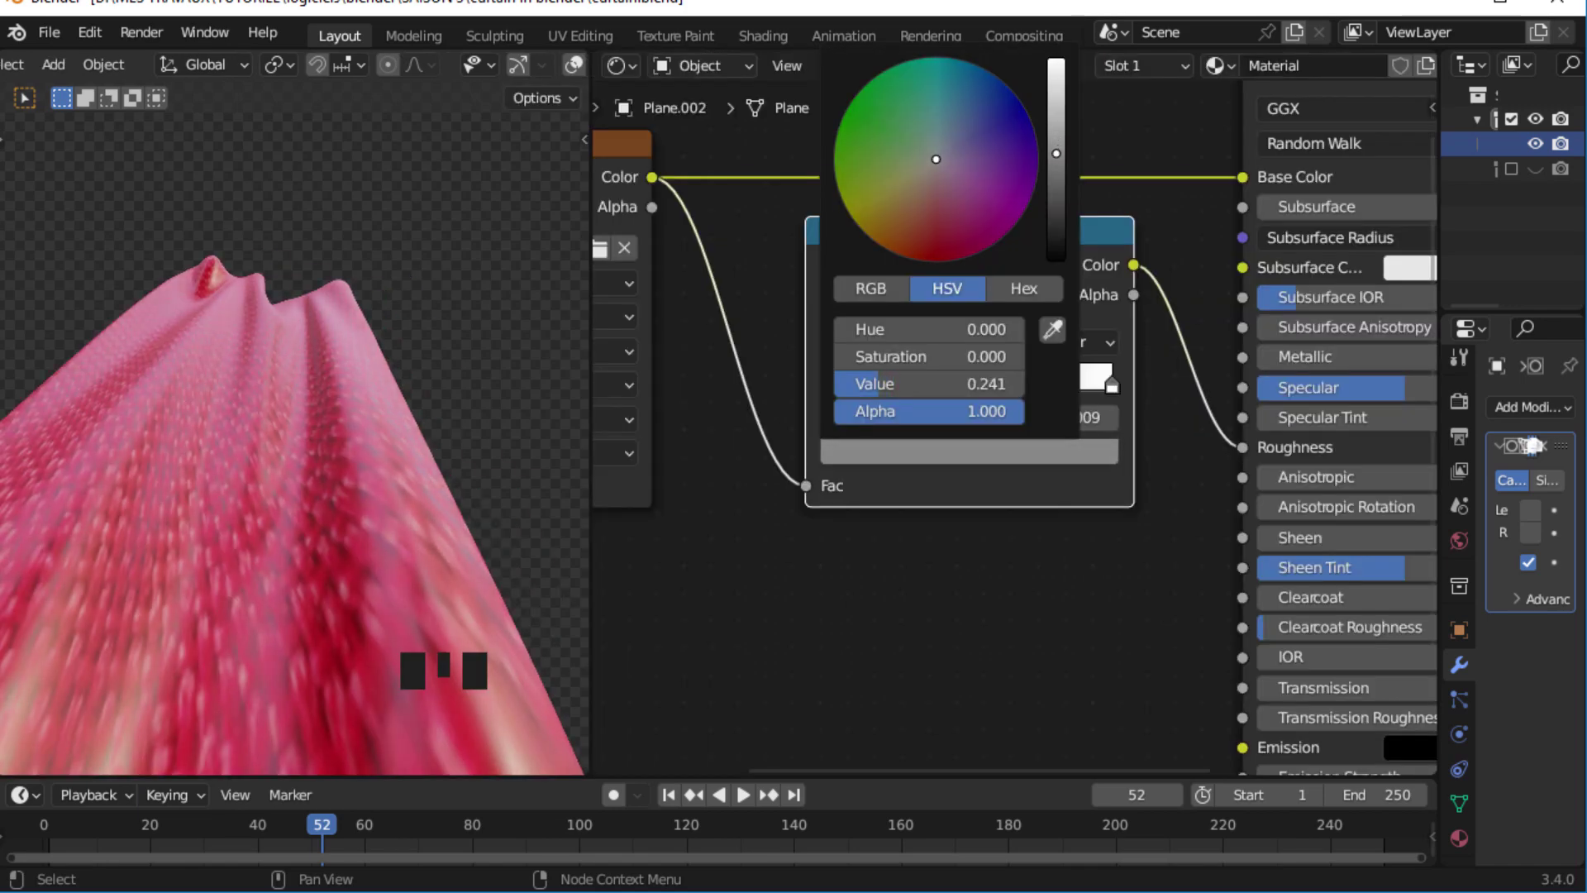
- Add a Bump node with the cloth image's Color as its Height, and connect its output to the Principled BSDF's Normal
click(869, 610)
ctrl+middle_drag(809, 213, 851, 278)
scroll(856, 378, down, 2)
drag(827, 296, 962, 561)
text(HE)
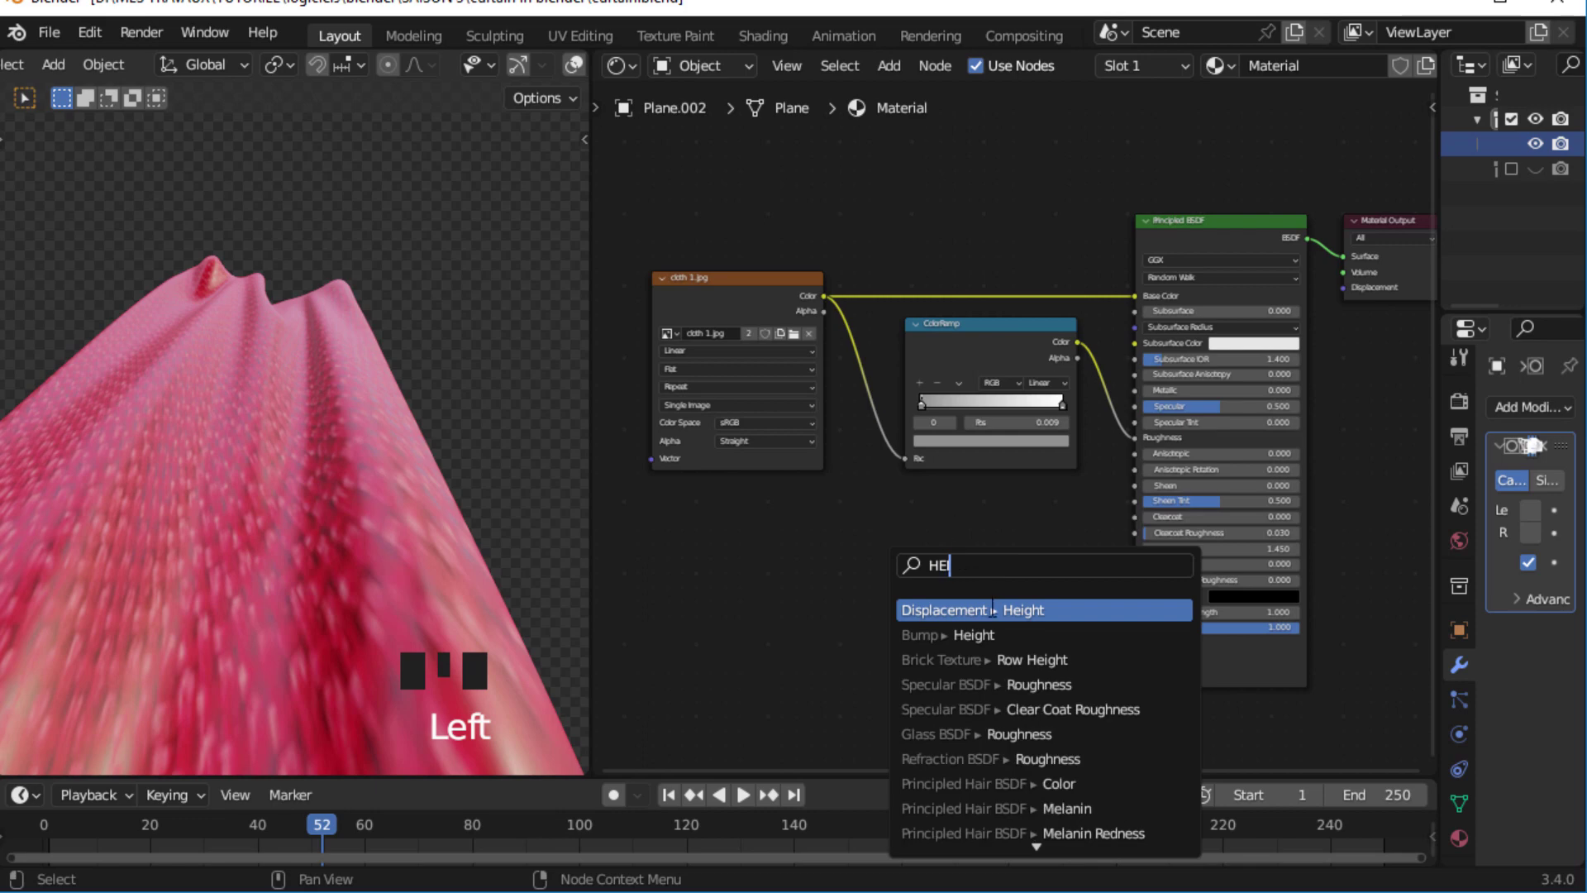
click(963, 634)
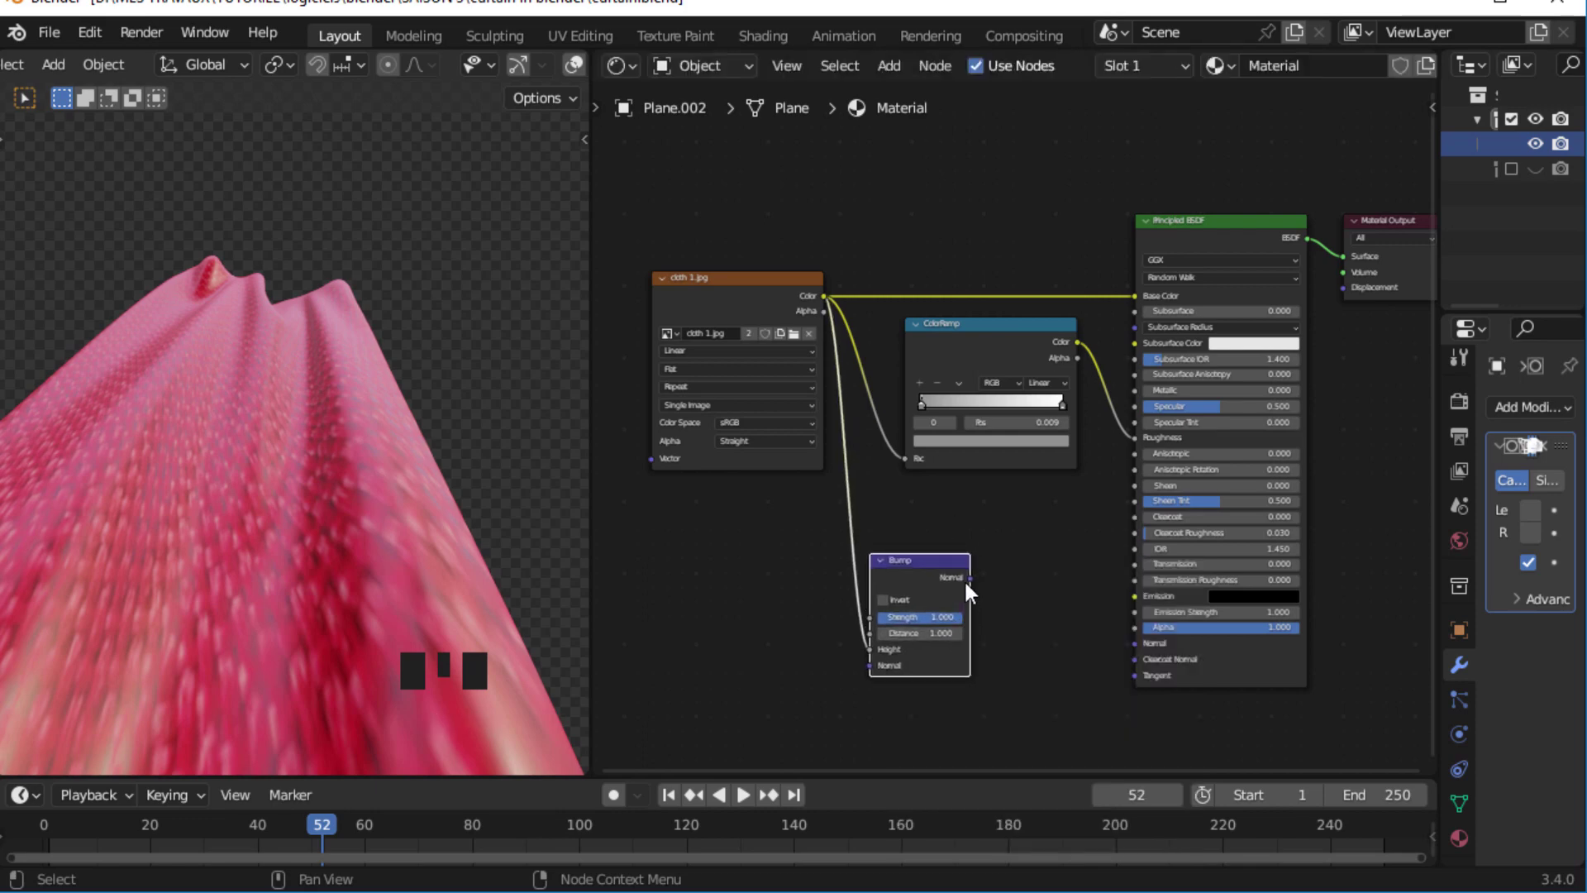
drag(969, 577, 1136, 643)
- Reduce the Bump node's Strength to 0.383 while checking the fabric relief on the curtain
ctrl+middle_drag(965, 520, 906, 569)
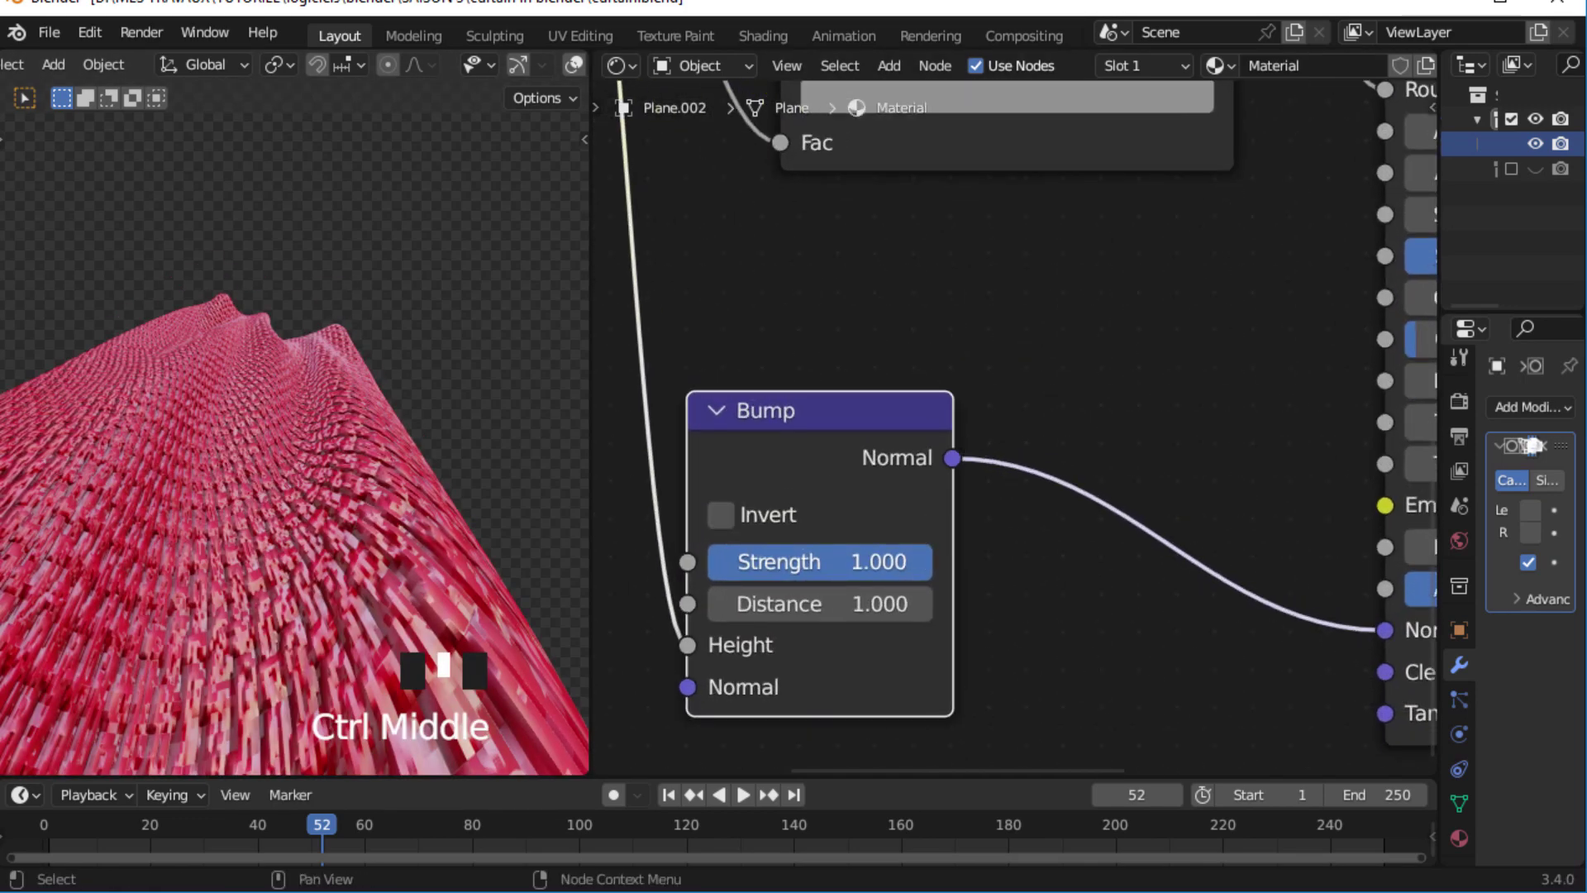
drag(906, 565, 807, 565)
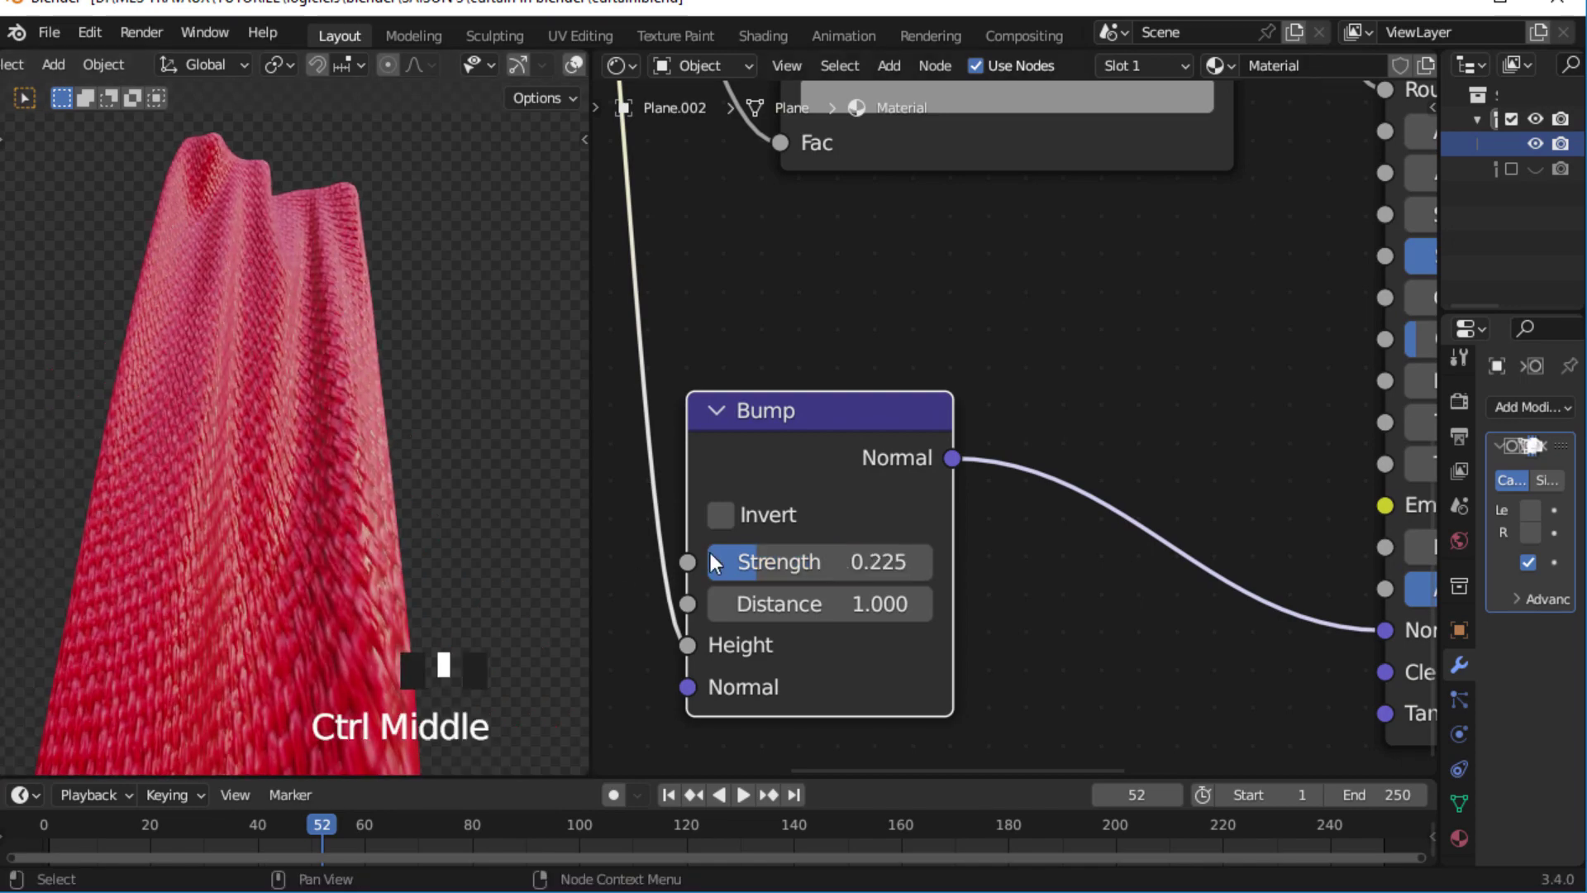
drag(757, 561, 800, 561)
ctrl+middle_drag(358, 496, 347, 400)
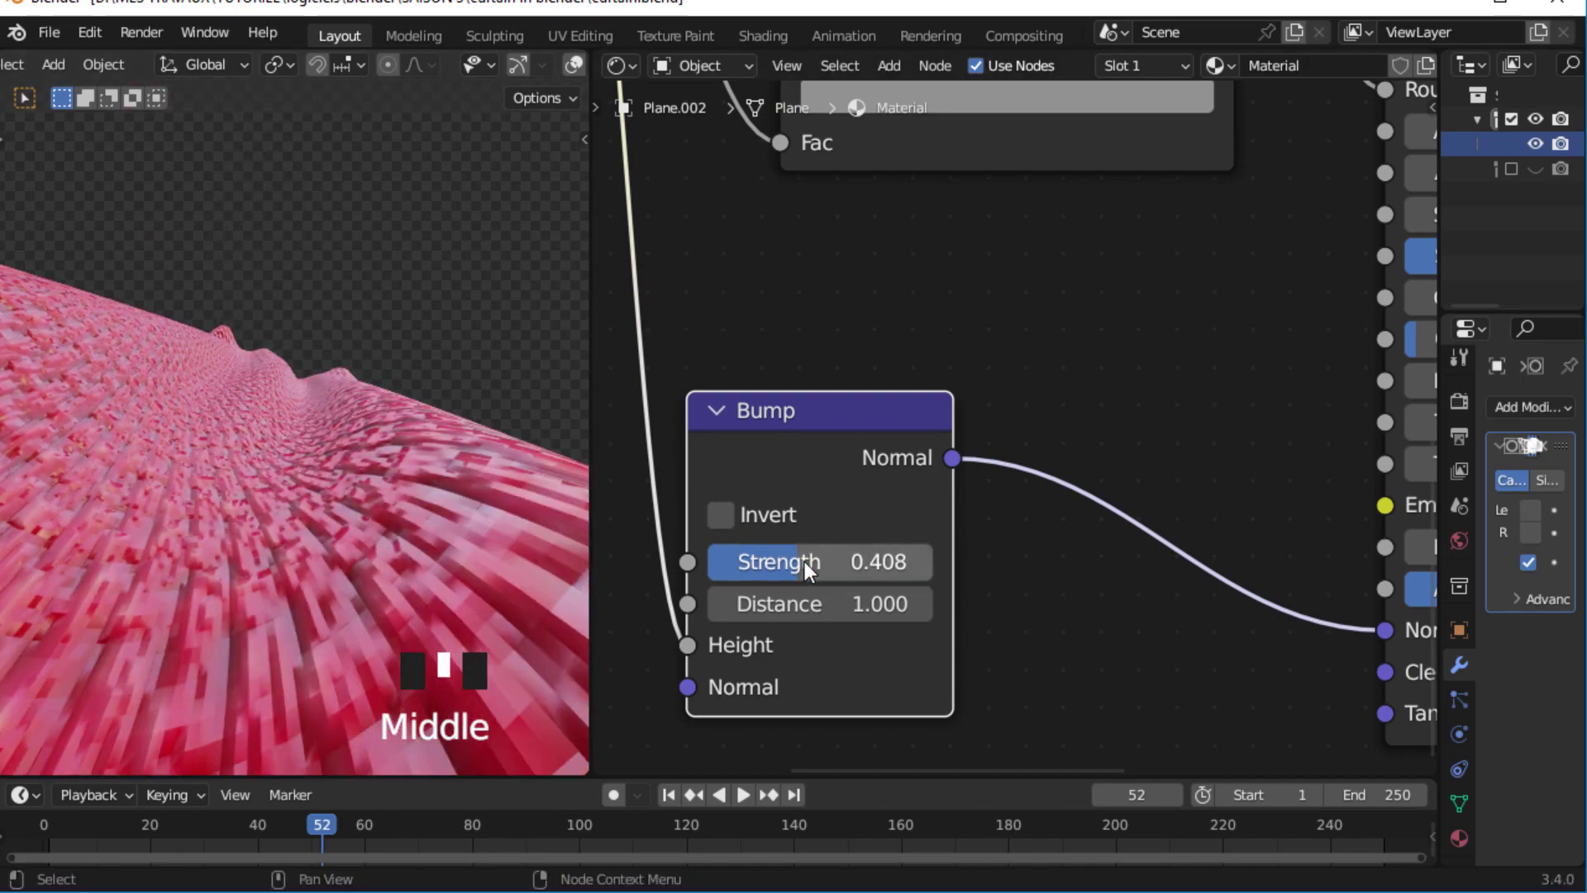
drag(805, 564, 785, 564)
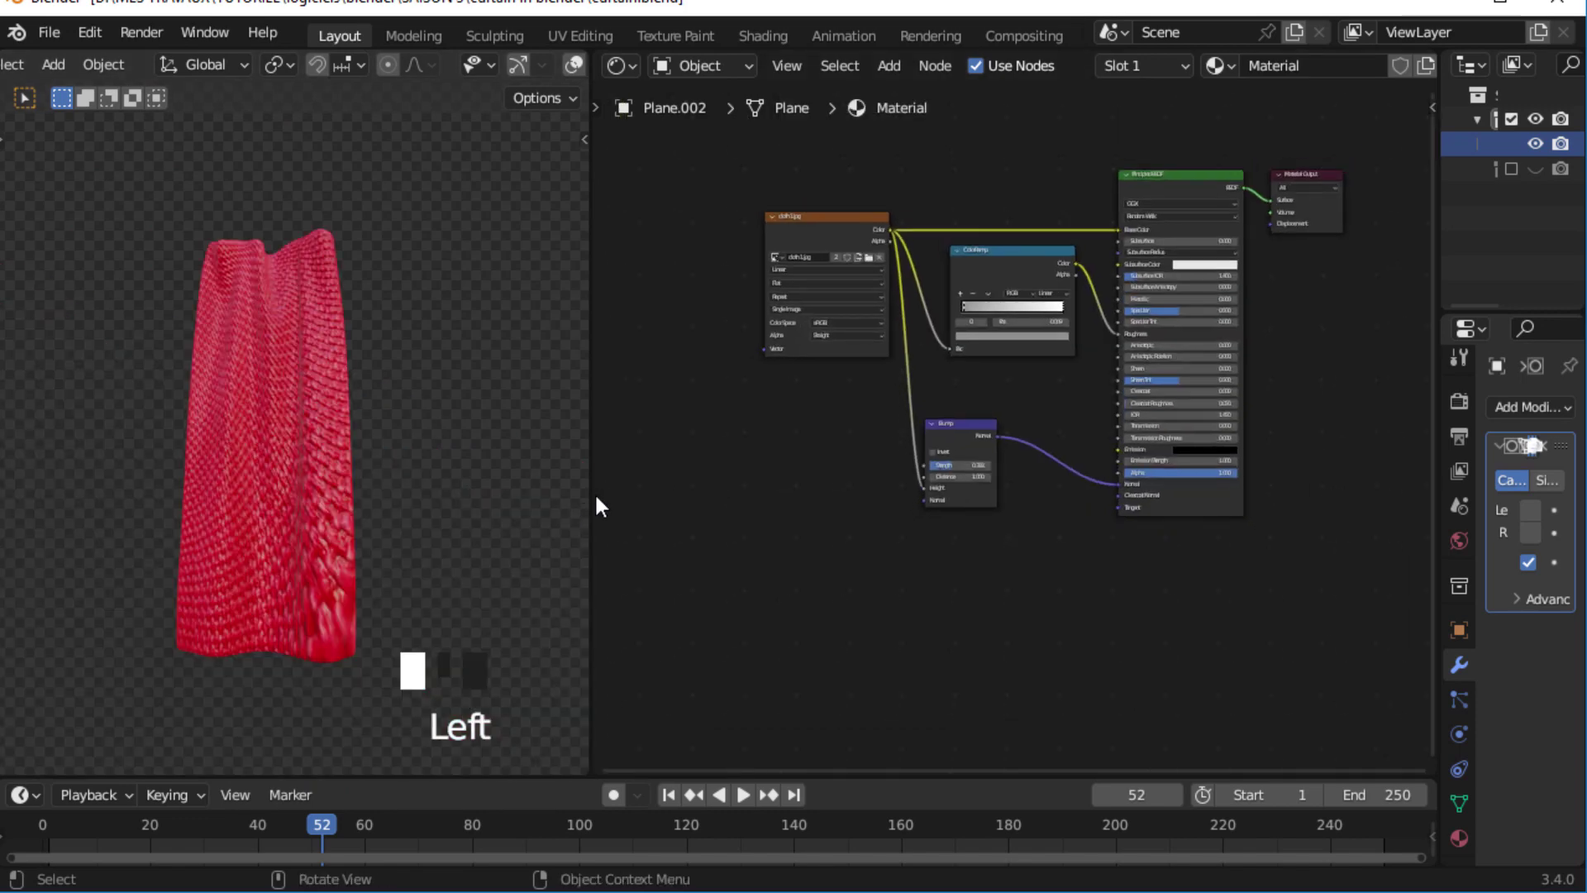
- Join the 3D viewport and Shader Editor into one node editing area and save the file
right_click(592, 497)
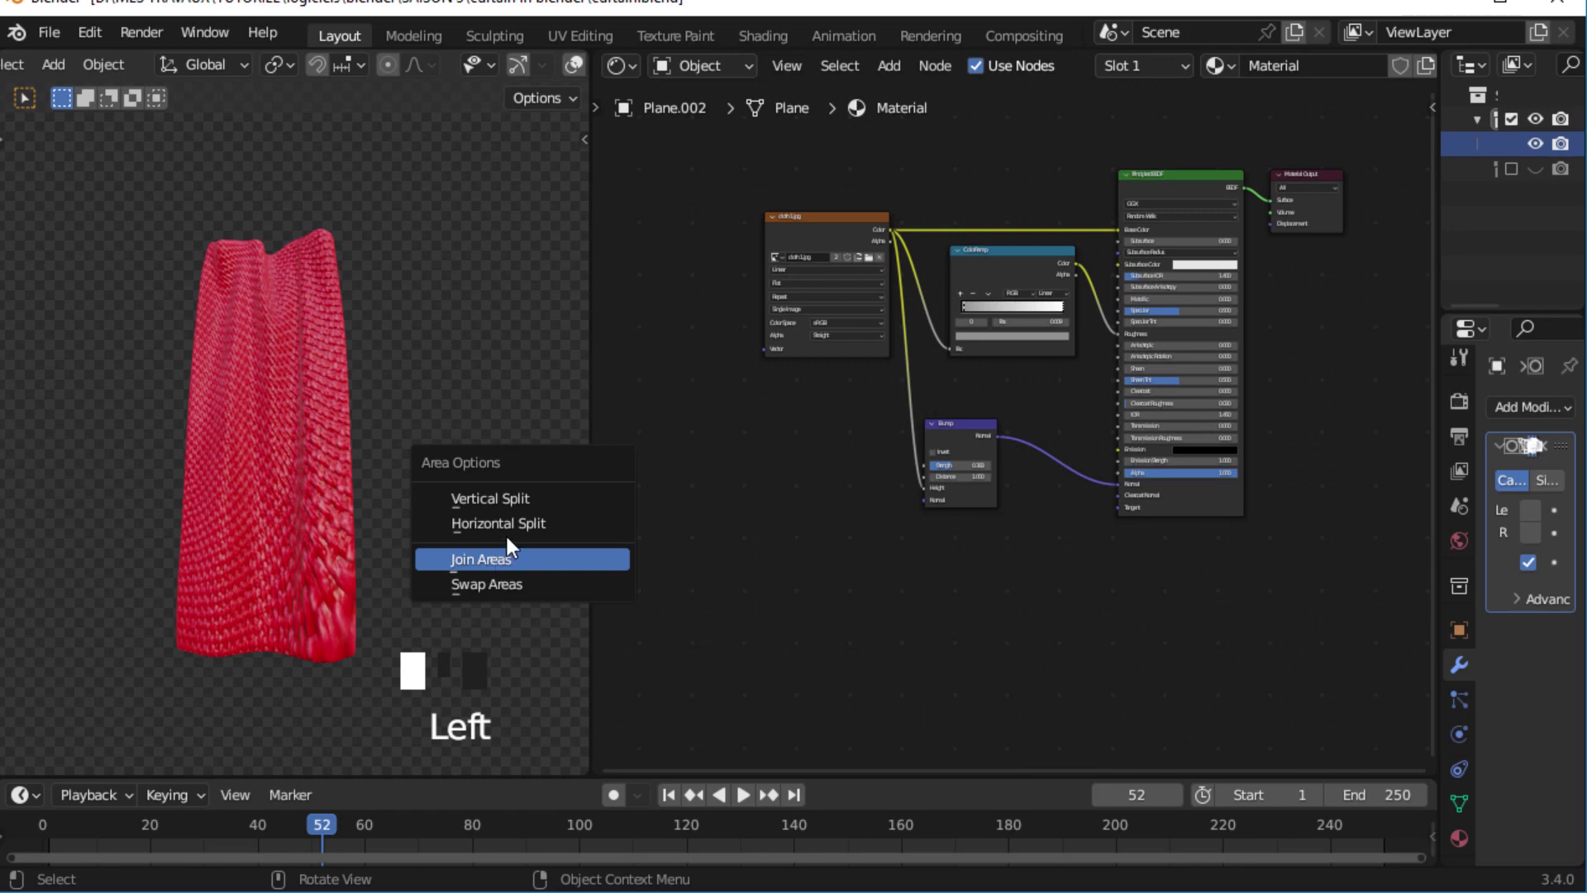
right_click(501, 558)
click(562, 539)
ctrl+middle_drag(563, 469, 535, 438)
ctrl+middle_drag(1168, 390, 1162, 368)
key(ctrl+s)
- Turn the joined area into a 3D Viewport with Rendered shading and hidden overlays
click(25, 65)
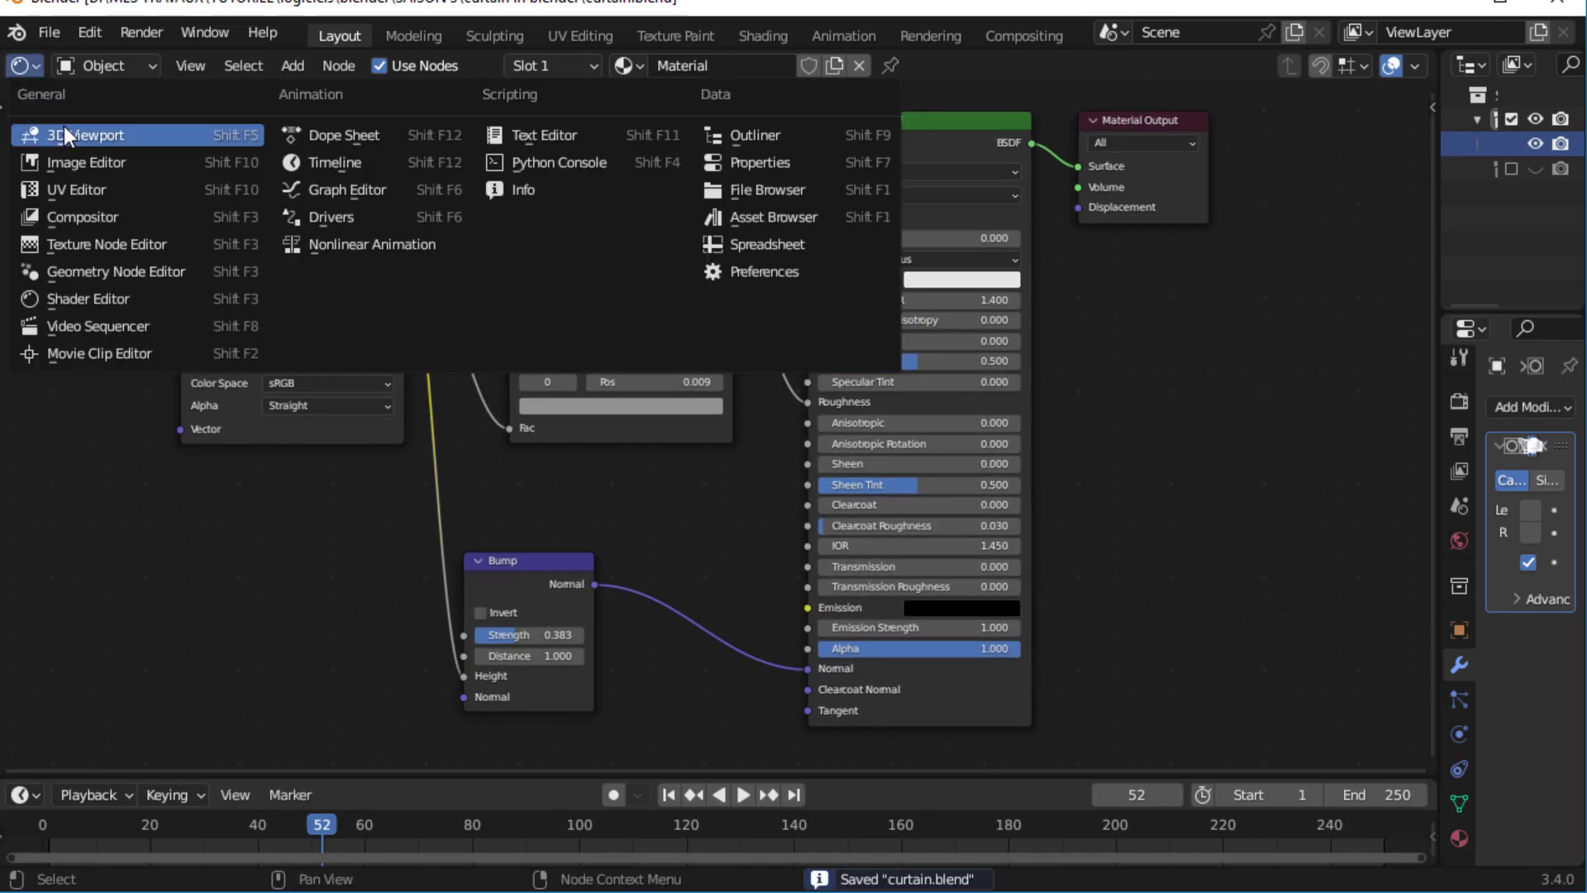
click(80, 142)
ctrl+middle_drag(345, 261, 744, 322)
click(1391, 68)
ctrl+middle_drag(1048, 349, 1153, 139)
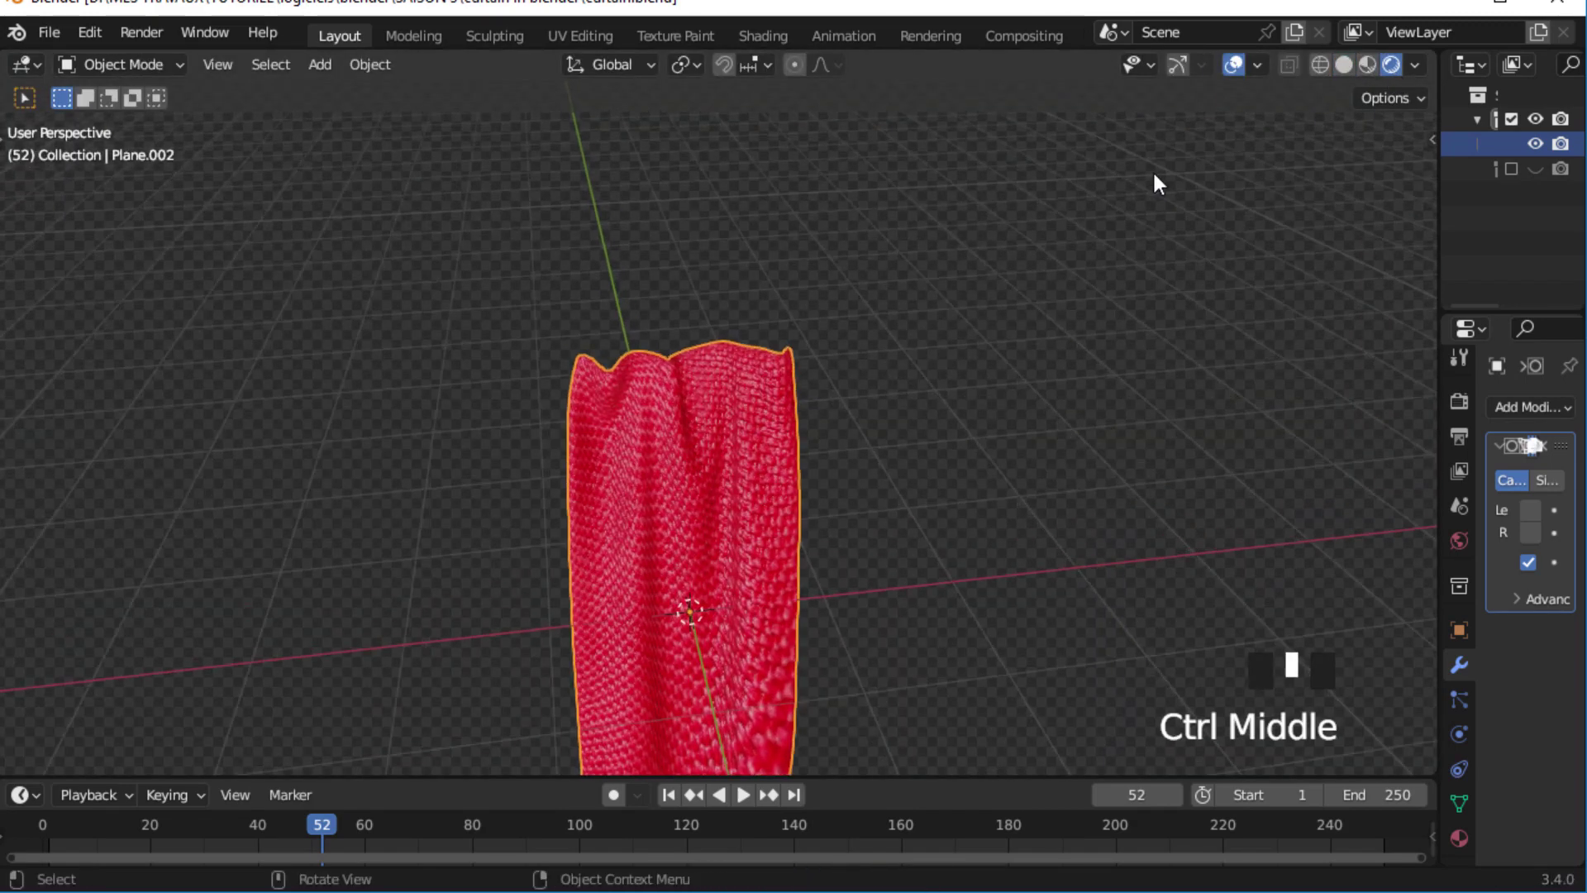
click(1231, 64)
middle_drag(1179, 344, 839, 383)
- Duplicate the curtain and place the copy about 3.02 m along the global X axis
click(875, 276)
ctrl+middle_drag(874, 276, 754, 389)
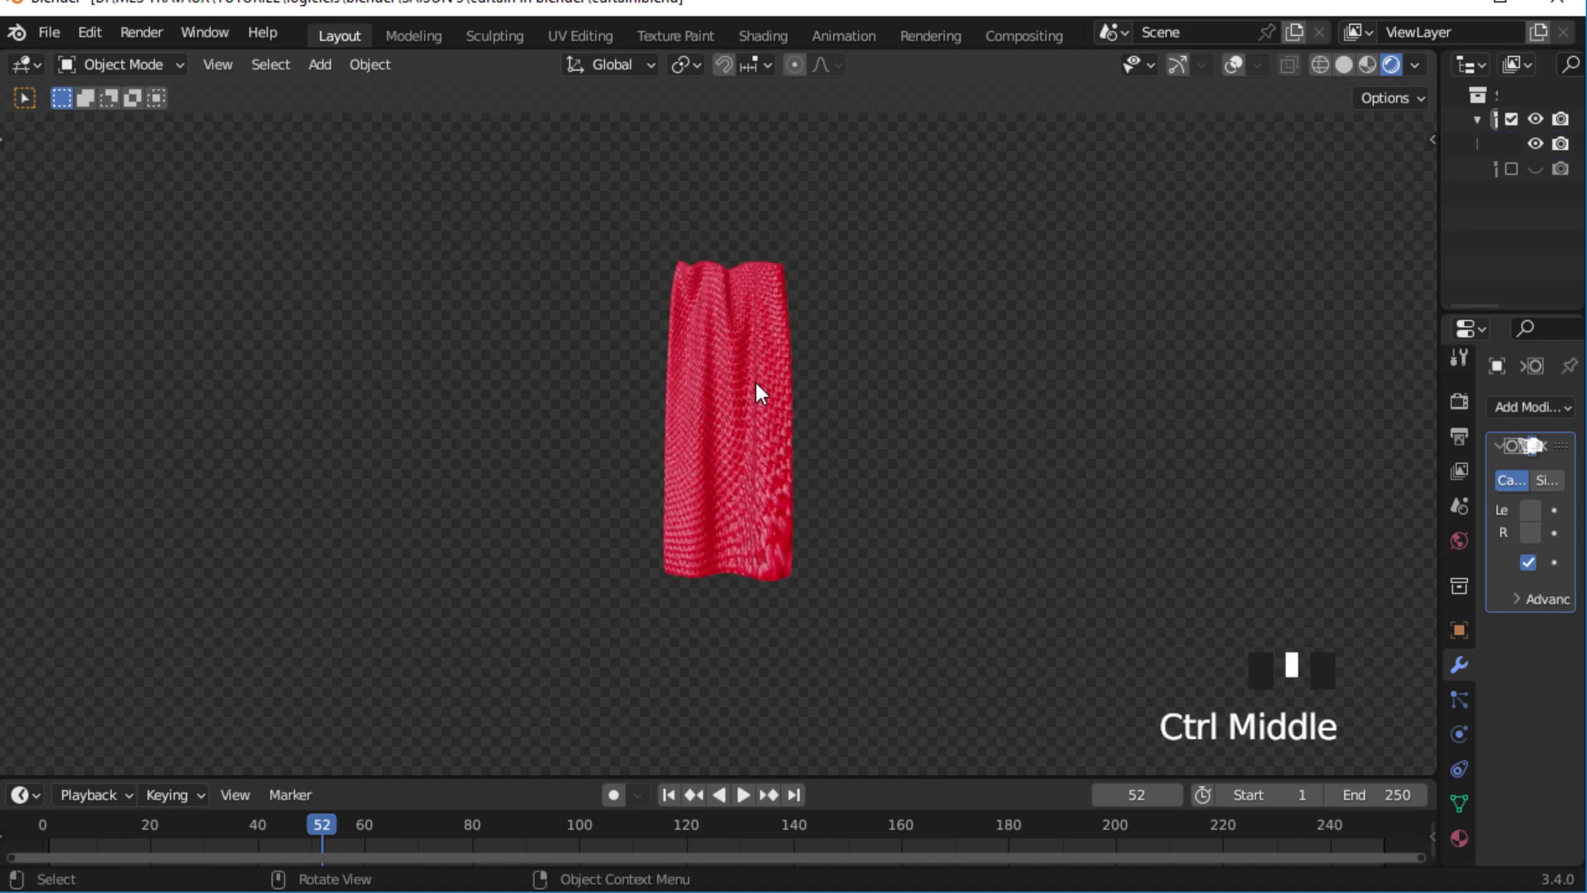
click(757, 382)
key(shift+d)
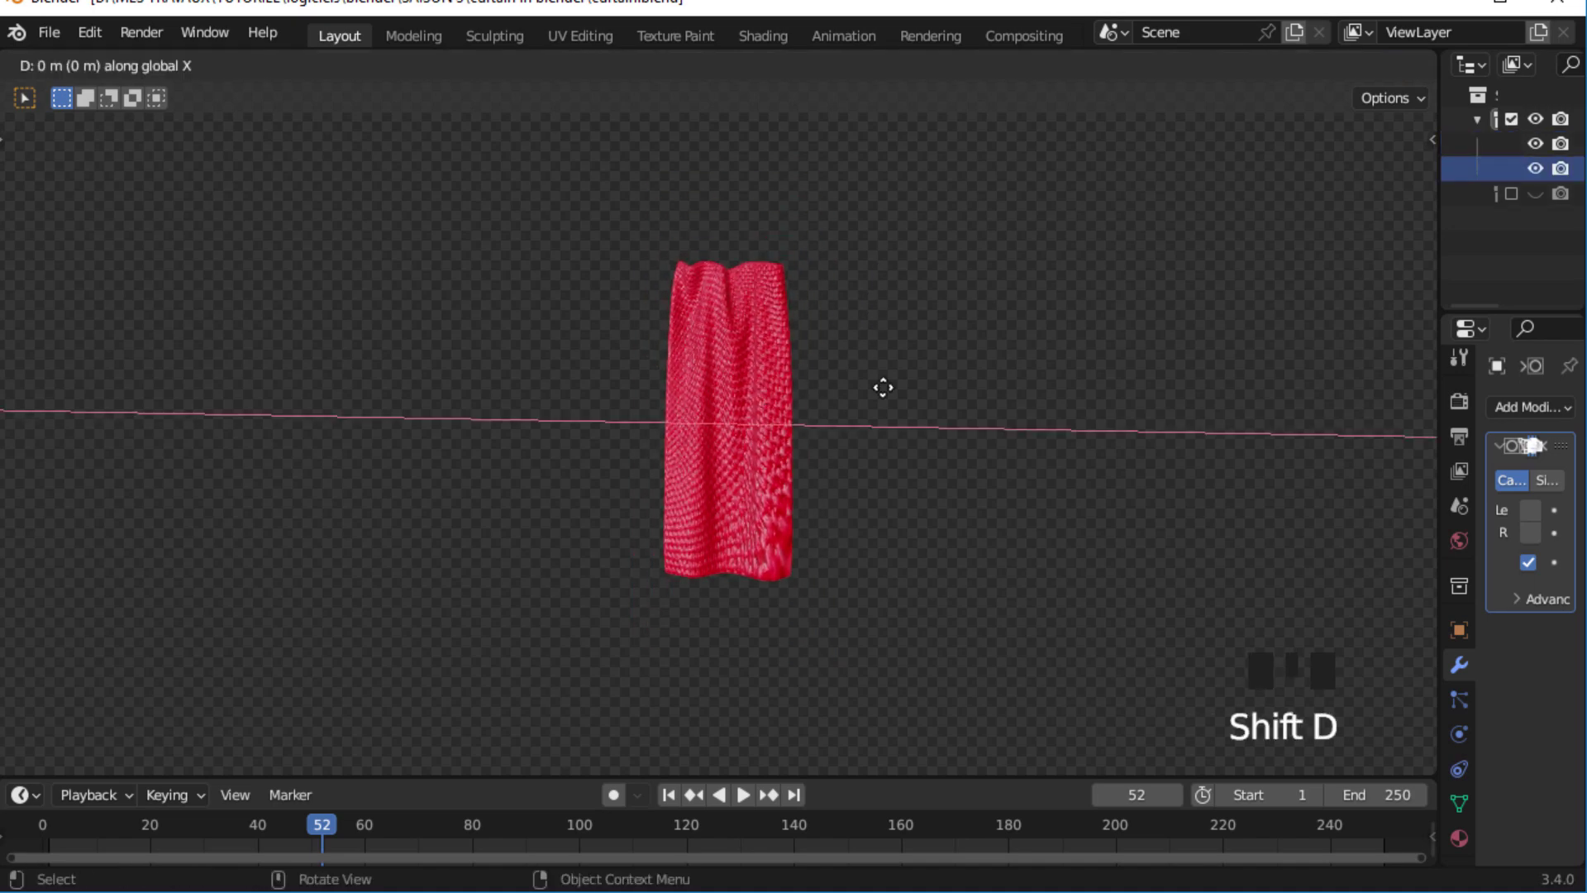
click(955, 395)
middle_drag(955, 401, 1024, 429)
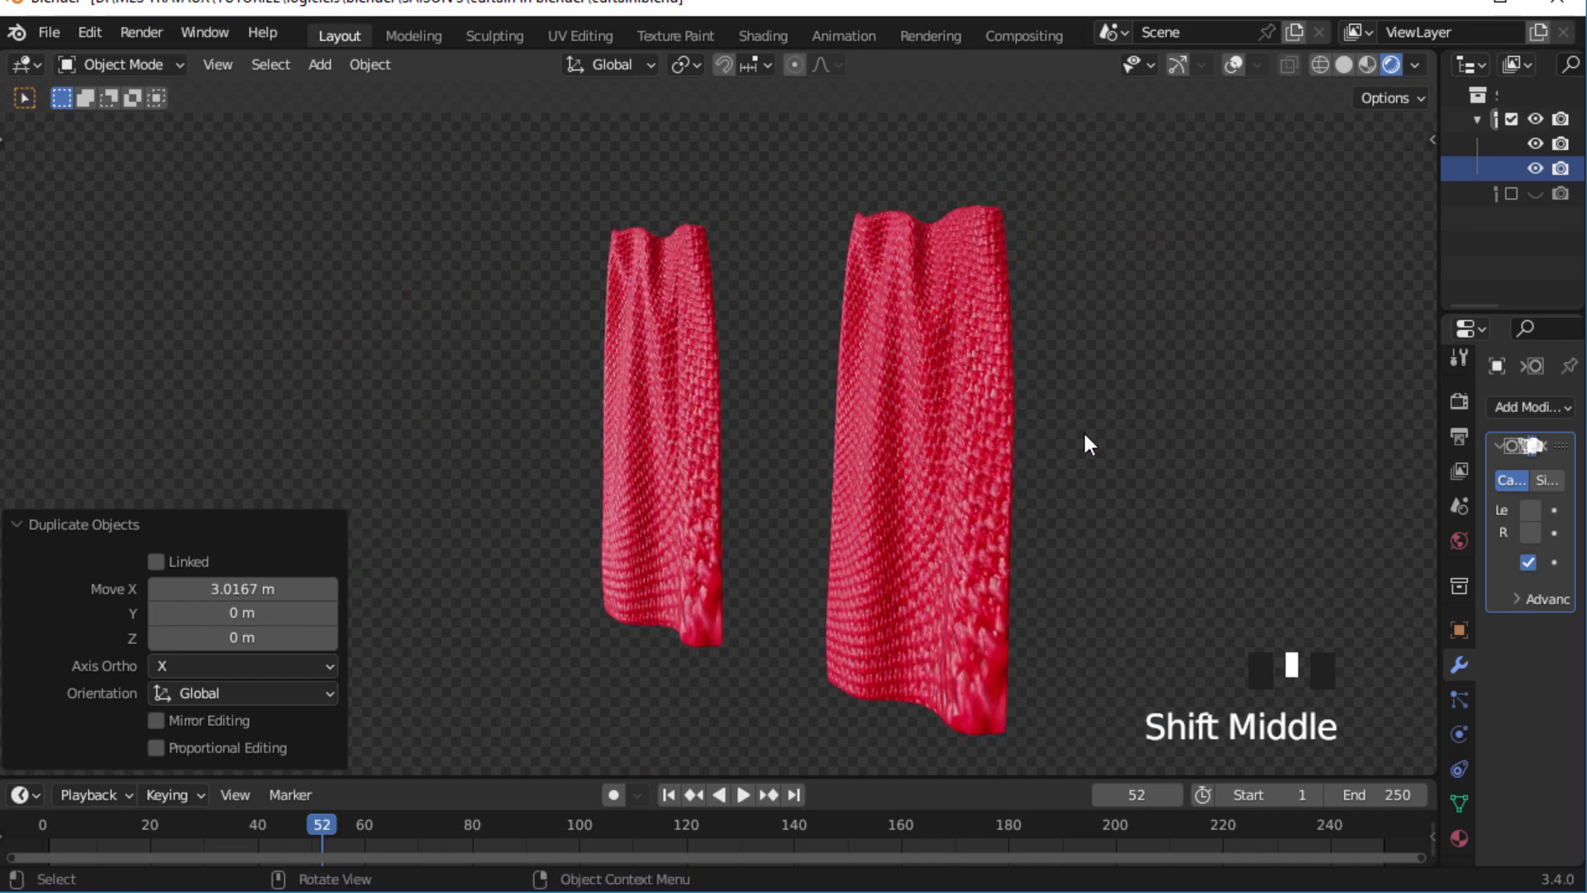